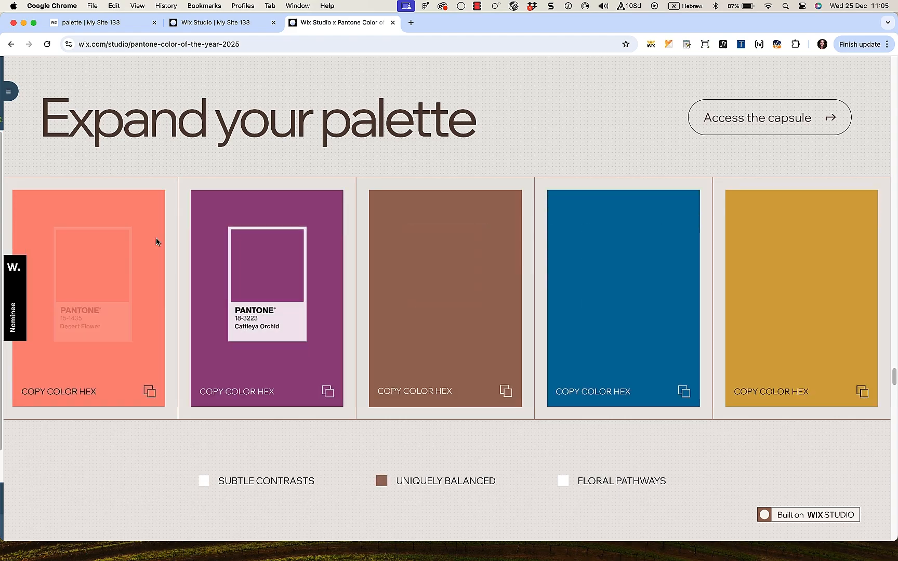
Step: Scroll through the Pantone 'Expand your palette' colour cards on the reference page
{"action": "scroll", "coordinate": [125, 231], "scroll_direction": "down", "scroll_amount": 3}
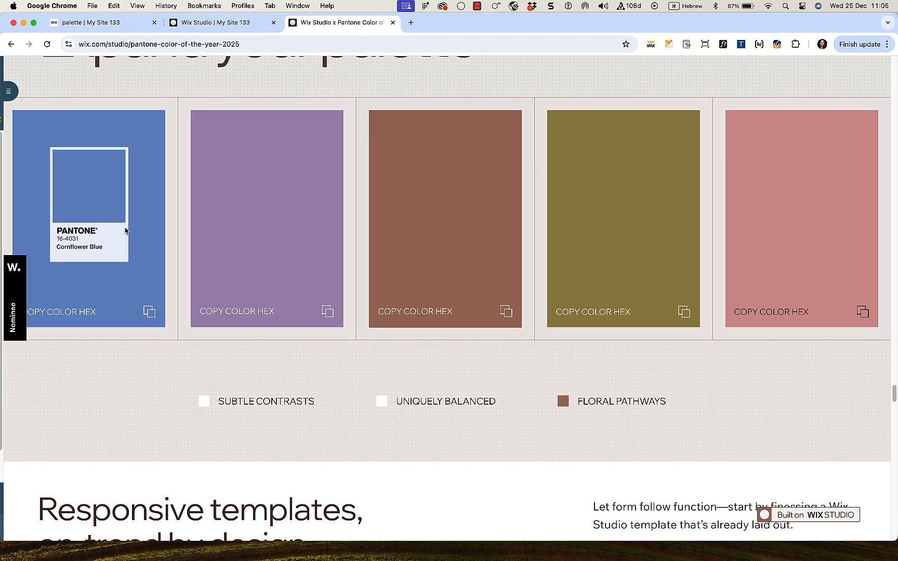
{"action": "scroll", "coordinate": [760, 285], "scroll_direction": "up", "scroll_amount": 3}
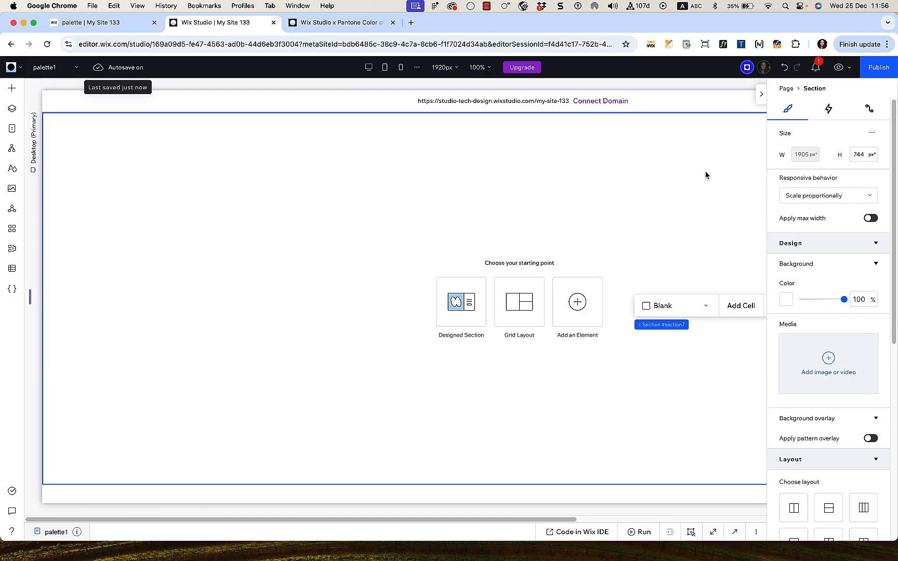
Step: Enable advanced sizing and add five rows to give the section six grid rows
{"action": "left_click", "coordinate": [875, 134]}
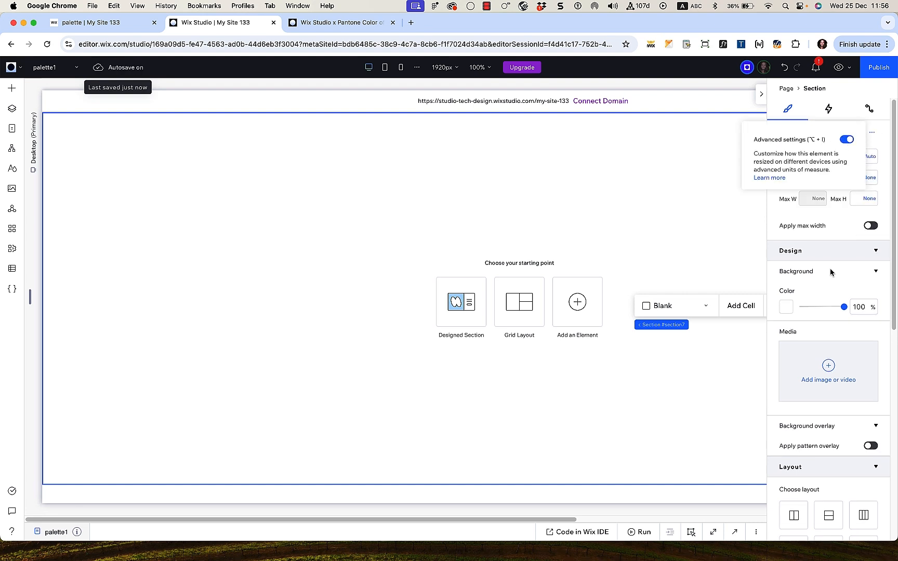
{"action": "scroll", "coordinate": [830, 269], "scroll_direction": "down", "scroll_amount": 5}
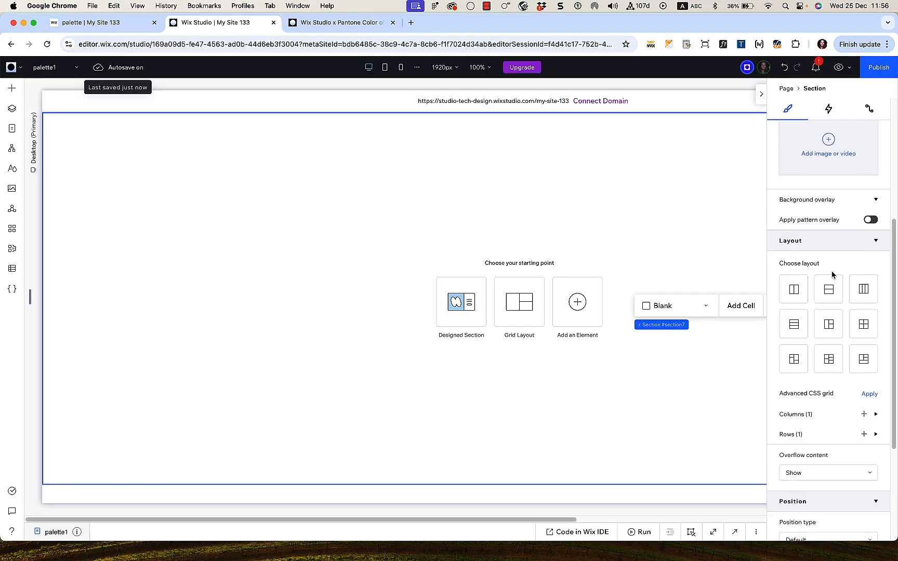
{"action": "scroll", "coordinate": [832, 275], "scroll_direction": "down", "scroll_amount": 4}
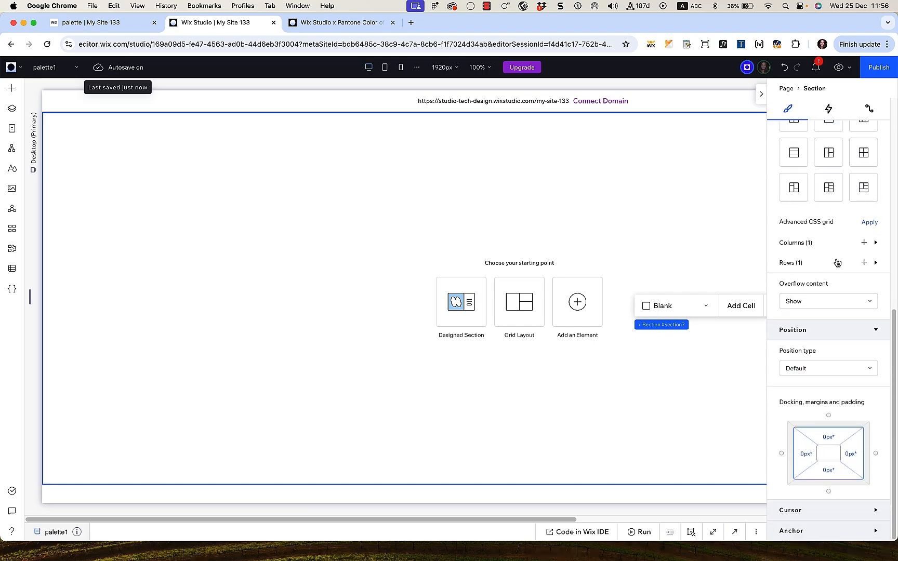
{"action": "left_click", "coordinate": [837, 263]}
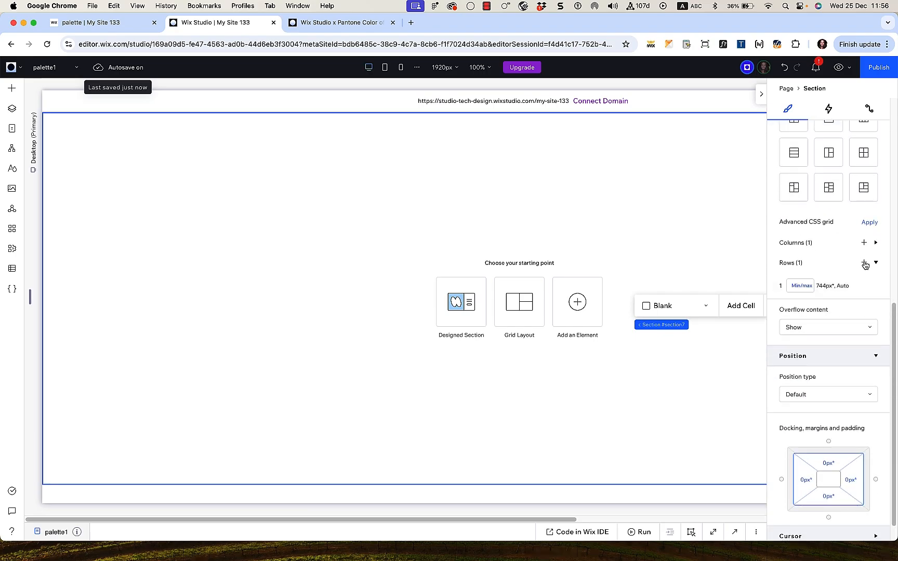
{"action": "left_click", "coordinate": [864, 264]}
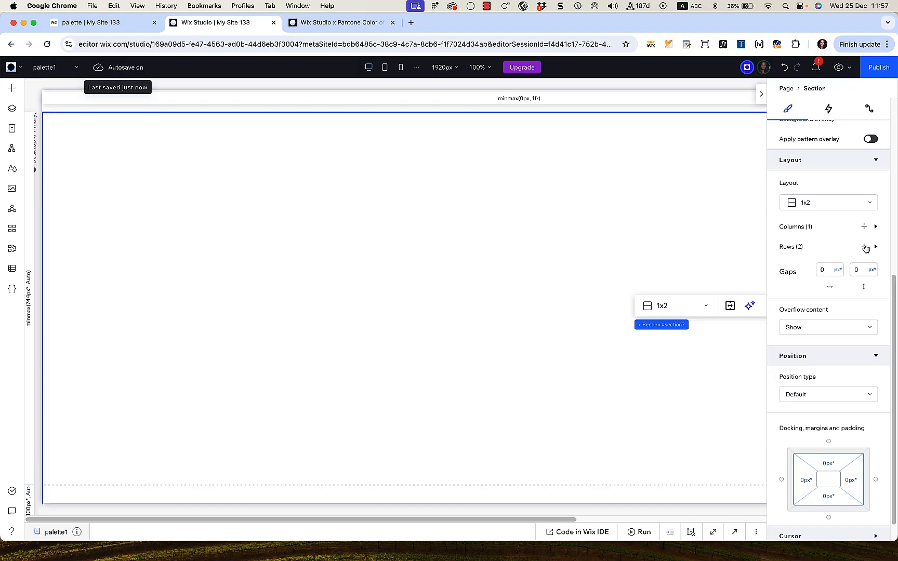
{"action": "left_click", "coordinate": [864, 247]}
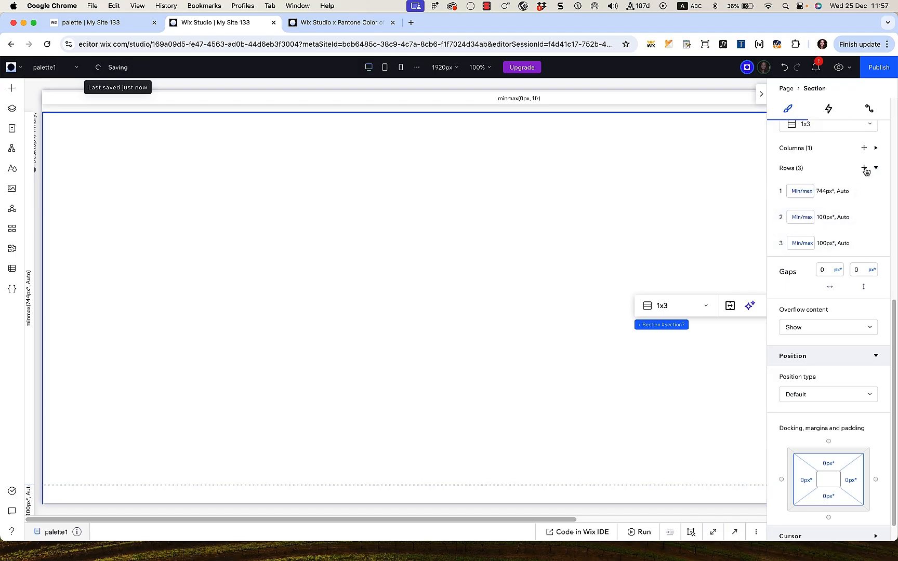
{"action": "left_click", "coordinate": [864, 168]}
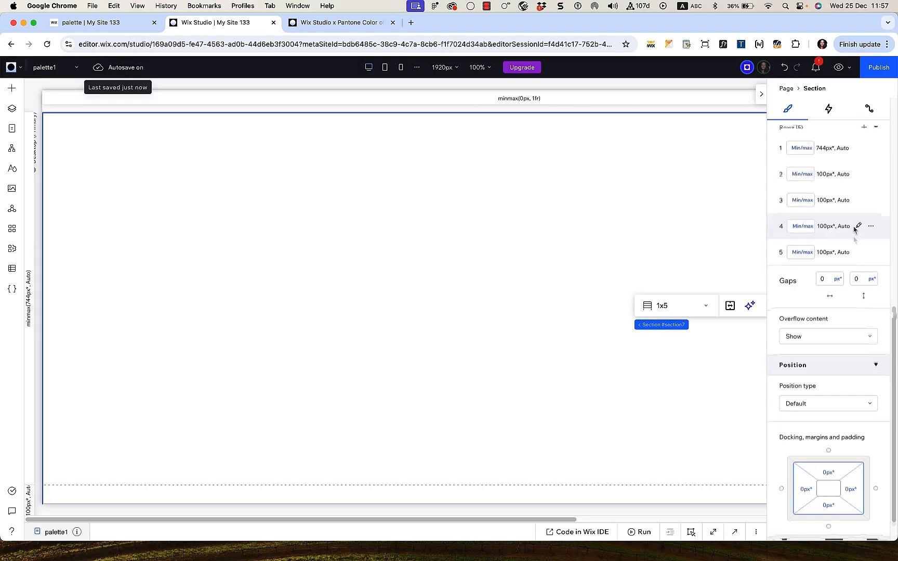
{"action": "scroll", "coordinate": [860, 218], "scroll_direction": "up", "scroll_amount": 2}
{"action": "left_click", "coordinate": [865, 199]}
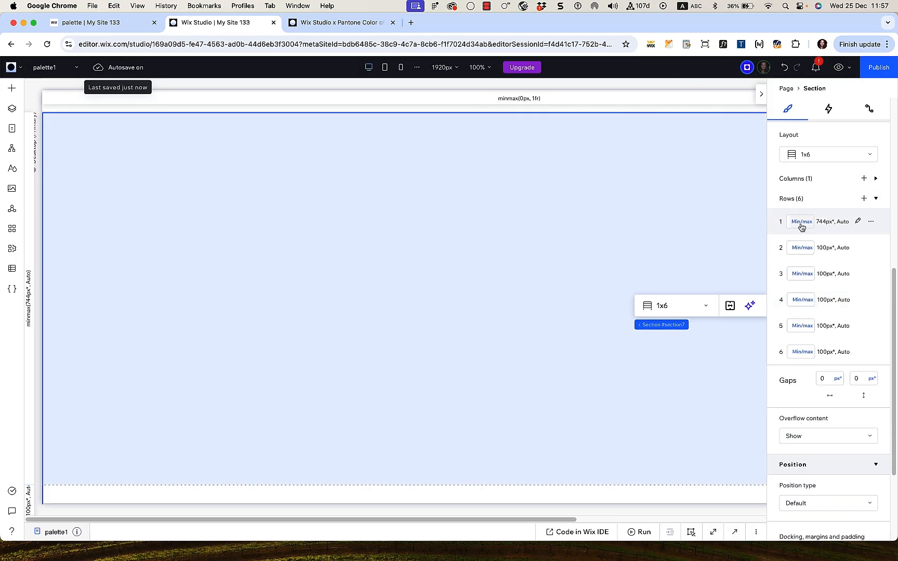
{"action": "left_click", "coordinate": [801, 222]}
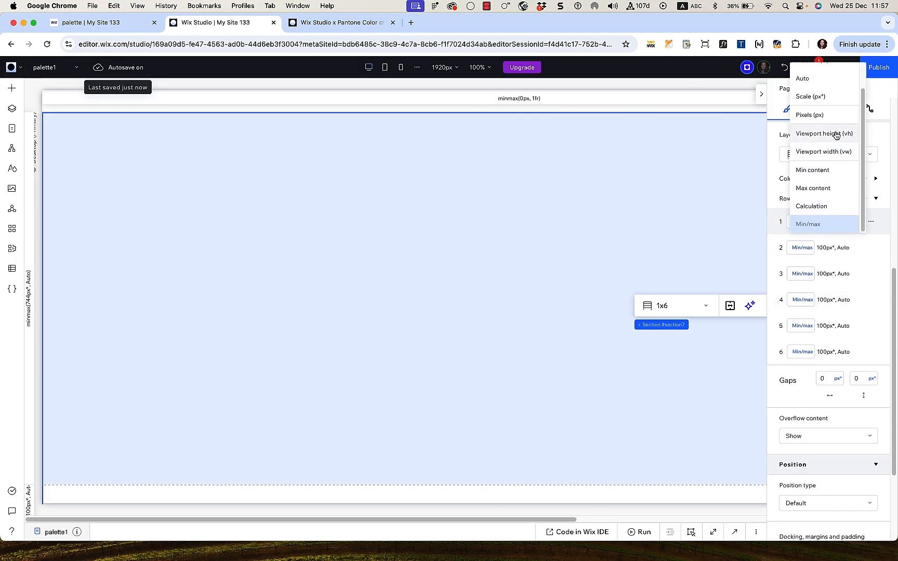
Step: Switch the row heights to viewport units, starting with rows 1 and 2
{"action": "left_click", "coordinate": [808, 247]}
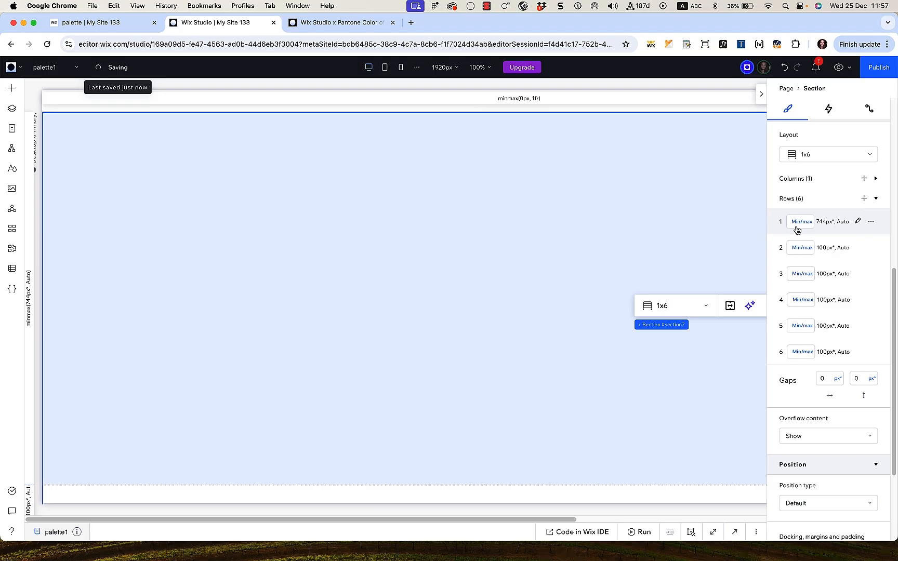
{"action": "left_click", "coordinate": [796, 226]}
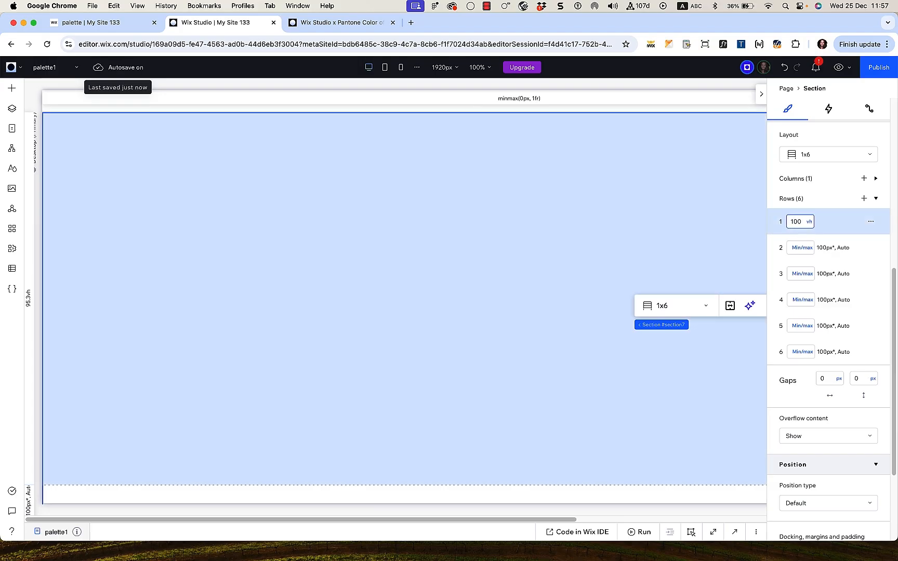
{"action": "left_click", "coordinate": [800, 248]}
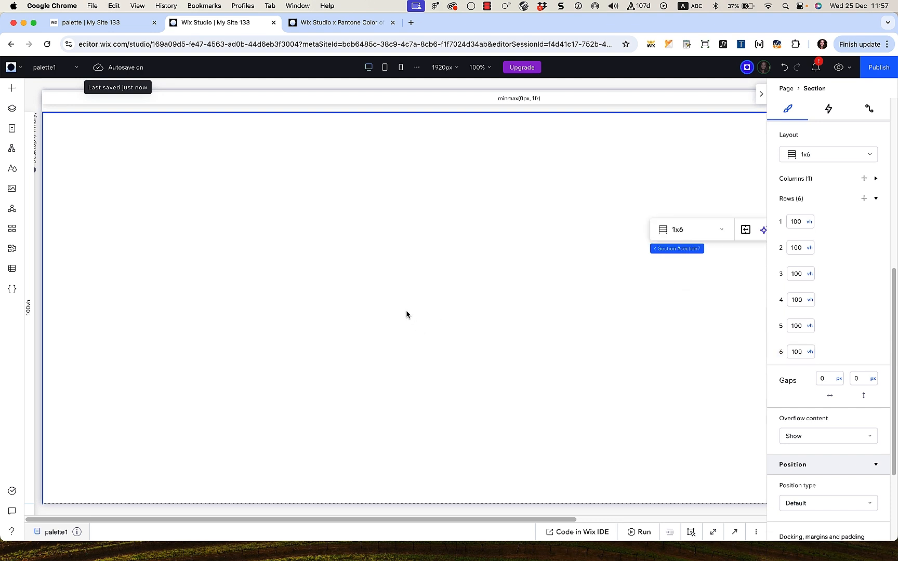
Step: Add a full-width stretched container and turn it into a three-row CSS grid
{"action": "left_click", "coordinate": [12, 90]}
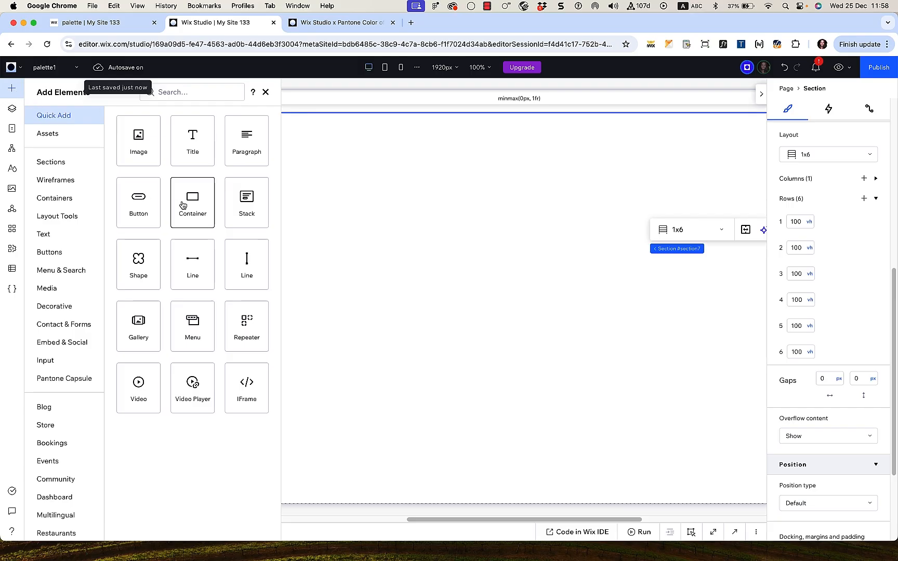
{"action": "left_click_drag", "start_coordinate": [183, 204], "coordinate": [625, 273]}
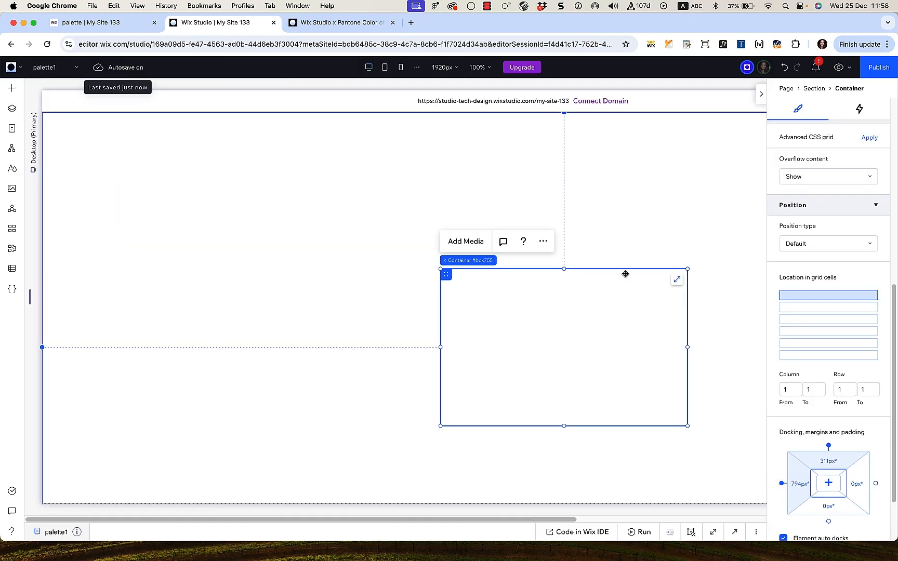
{"action": "left_click", "coordinate": [676, 282]}
{"action": "scroll", "coordinate": [852, 247], "scroll_direction": "up", "scroll_amount": 2}
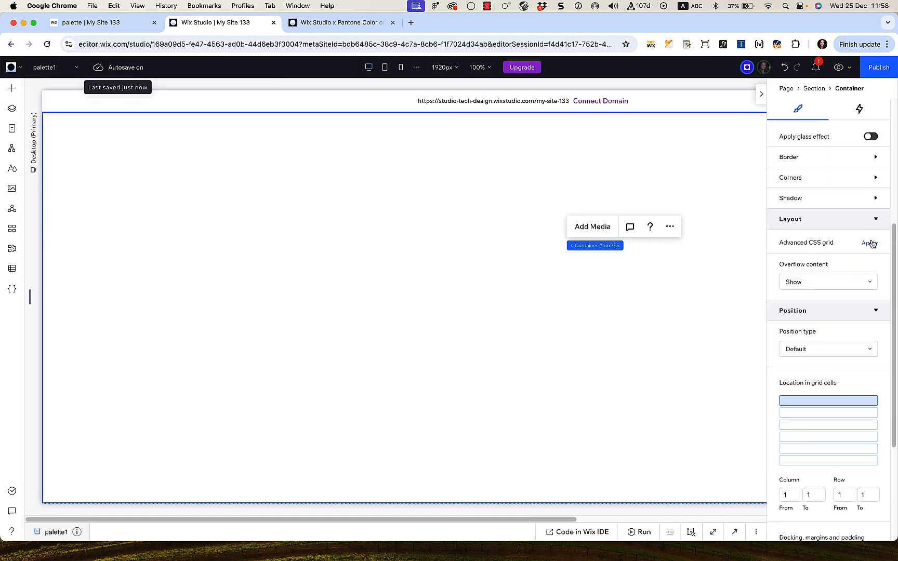
{"action": "left_click", "coordinate": [871, 244]}
{"action": "left_click", "coordinate": [832, 308]}
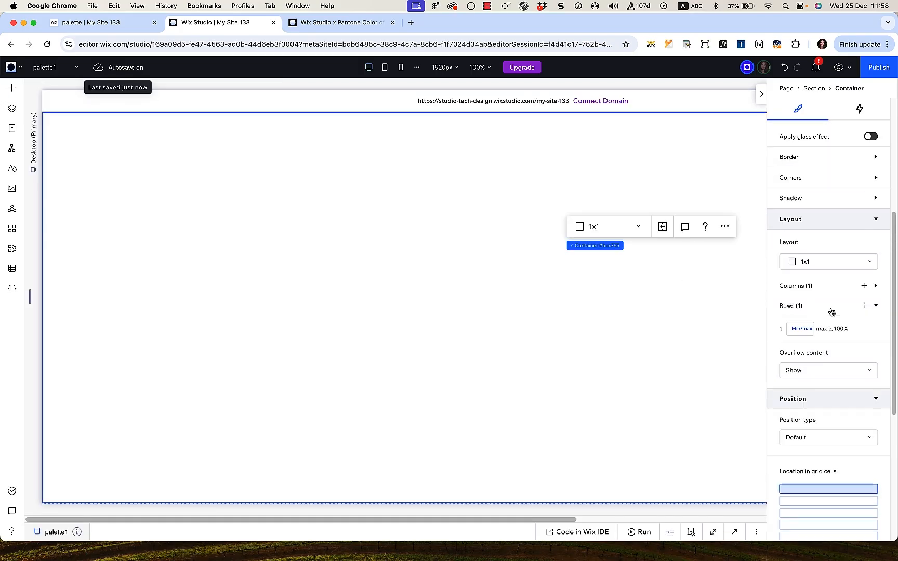
{"action": "left_click", "coordinate": [863, 306]}
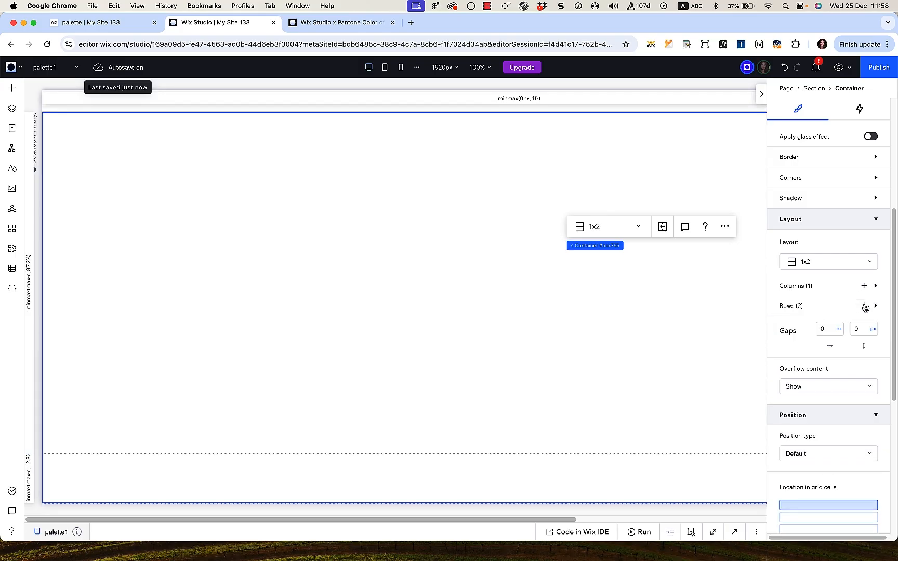
{"action": "left_click", "coordinate": [864, 306]}
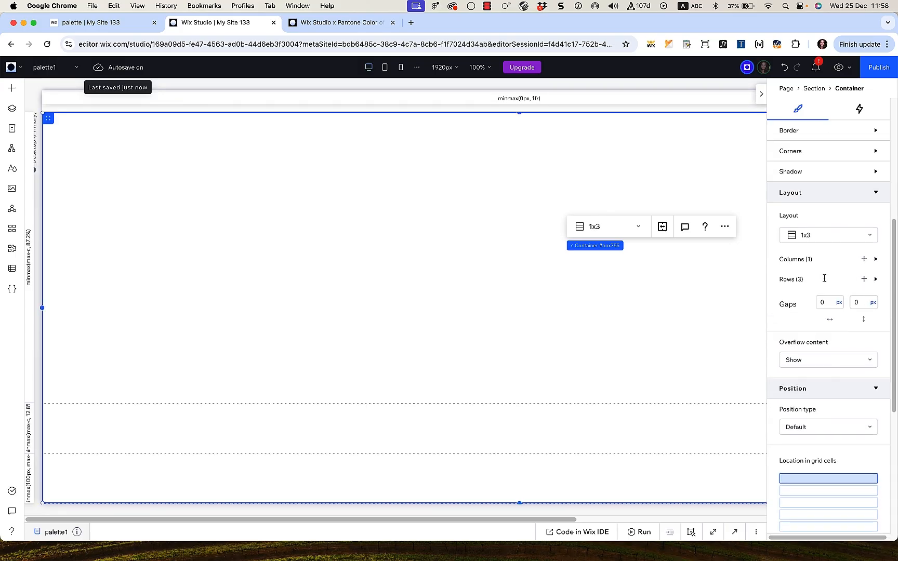
Step: Set the container's three rows to 25 vh, 50 vh and 25 vh
{"action": "left_click", "coordinate": [799, 281]}
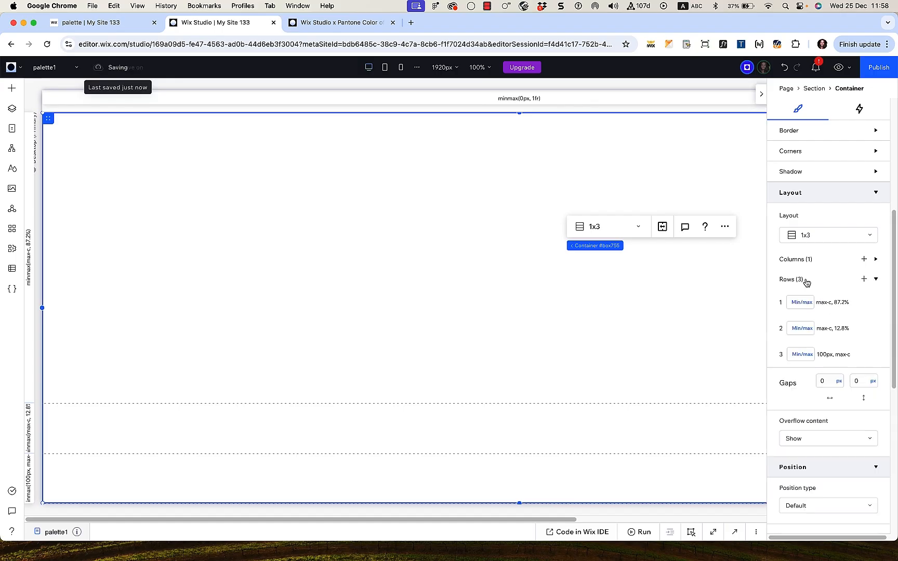
{"action": "left_click", "coordinate": [805, 332]}
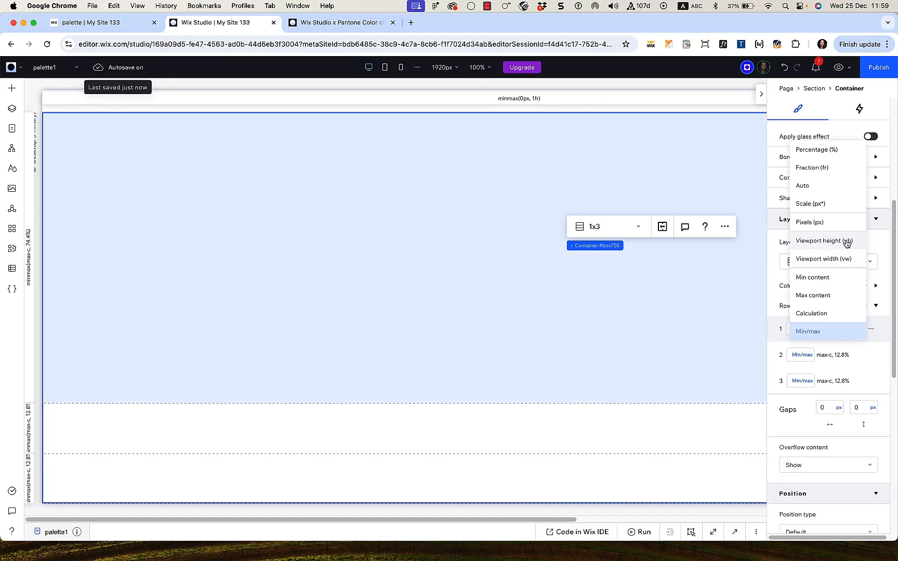
{"action": "left_click", "coordinate": [803, 236]}
{"action": "type", "text": "25"}
{"action": "key", "text": "Return"}
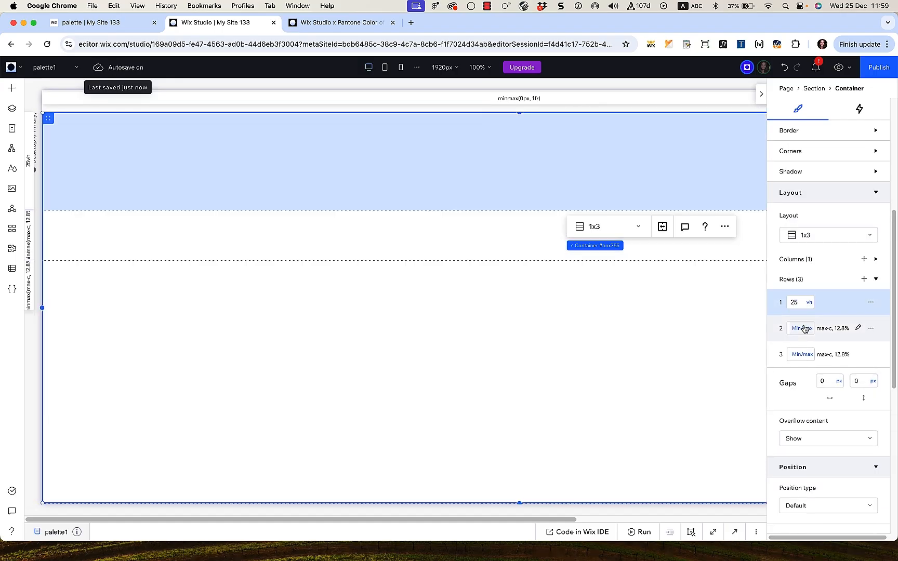
{"action": "left_click", "coordinate": [802, 328]}
{"action": "left_click", "coordinate": [798, 244]}
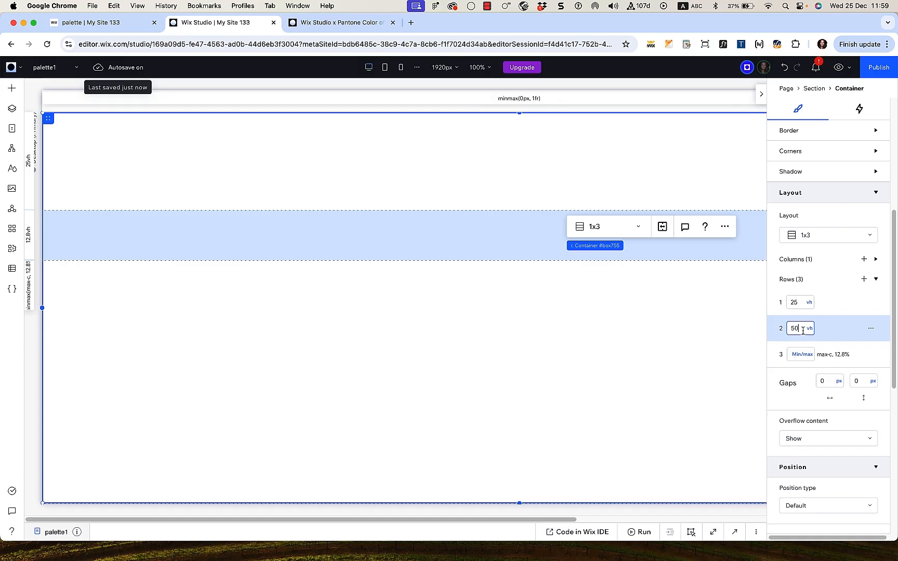
{"action": "left_click", "coordinate": [802, 354]}
{"action": "left_click", "coordinate": [833, 266]}
{"action": "left_click", "coordinate": [800, 357]}
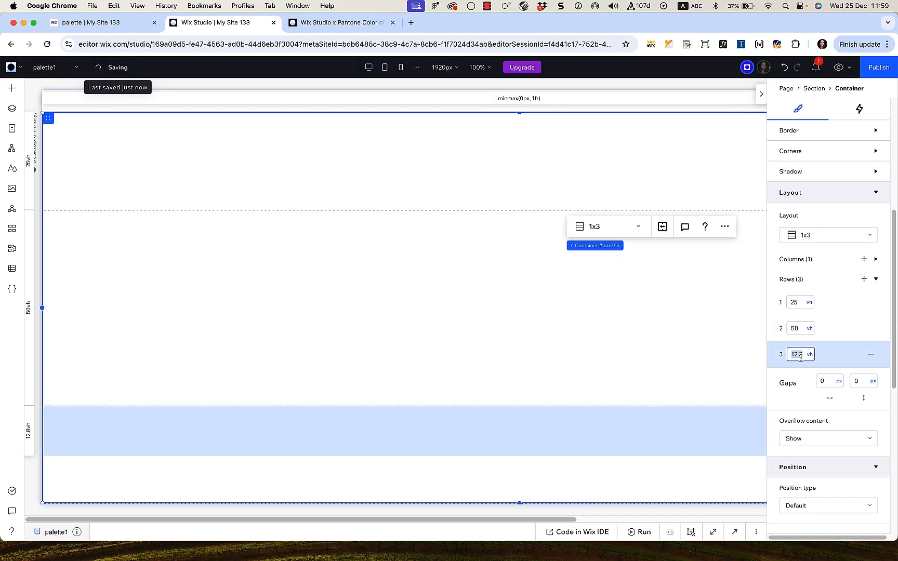
{"action": "key", "text": "Return"}
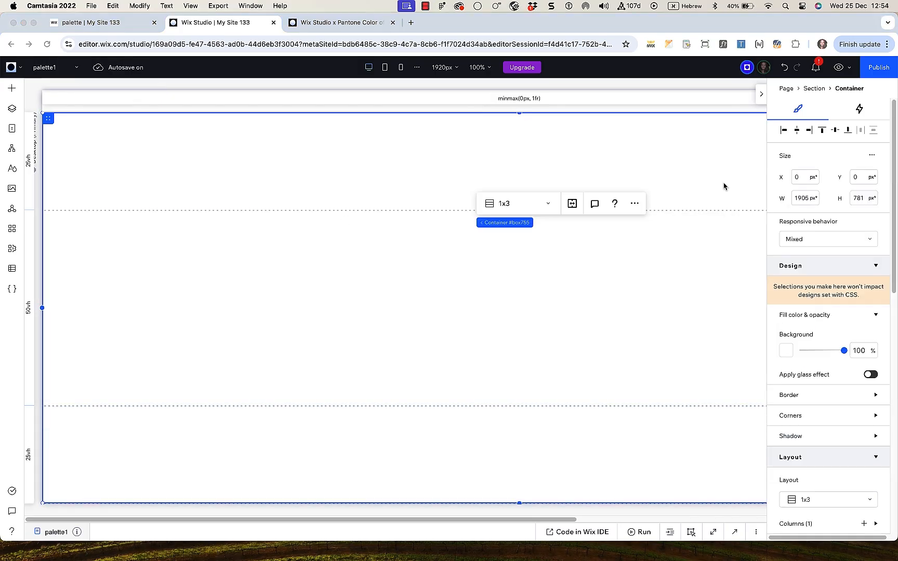
Step: Place and shrink a container in the top row, then delete it
{"action": "left_click", "coordinate": [12, 88]}
{"action": "left_click_drag", "start_coordinate": [188, 197], "coordinate": [395, 168]}
{"action": "left_click_drag", "start_coordinate": [394, 286], "coordinate": [394, 197]}
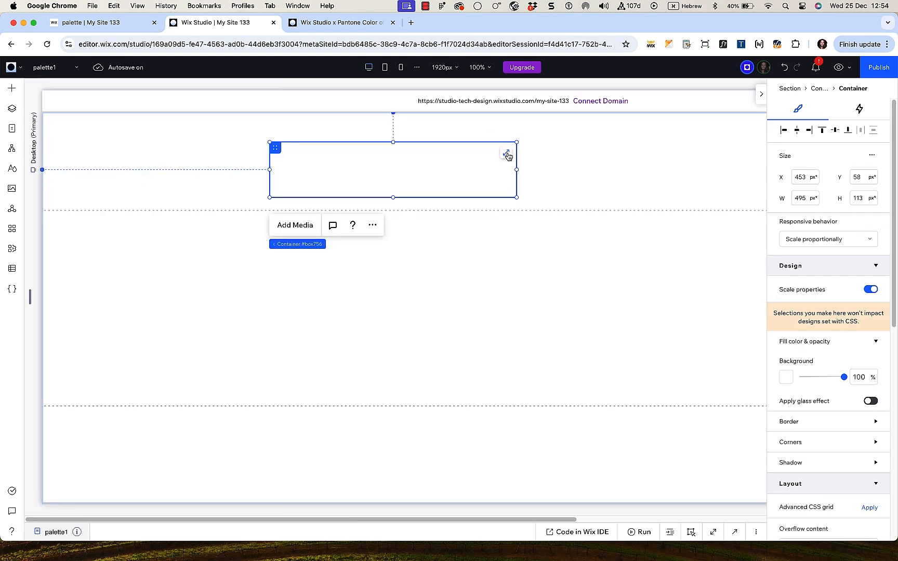
{"action": "key", "text": "Delete"}
Step: Add a title to the container's top row and type 'Expand your palette'
{"action": "left_click", "coordinate": [11, 88]}
{"action": "left_click_drag", "start_coordinate": [192, 138], "coordinate": [166, 163]}
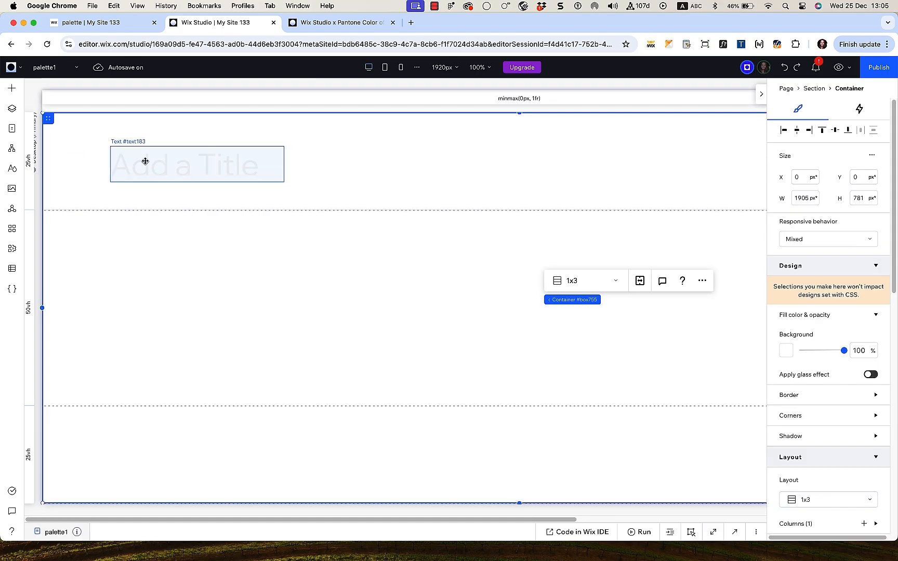
{"action": "left_click", "coordinate": [144, 161]}
{"action": "left_click", "coordinate": [128, 210]}
{"action": "type", "text": "Expand"}
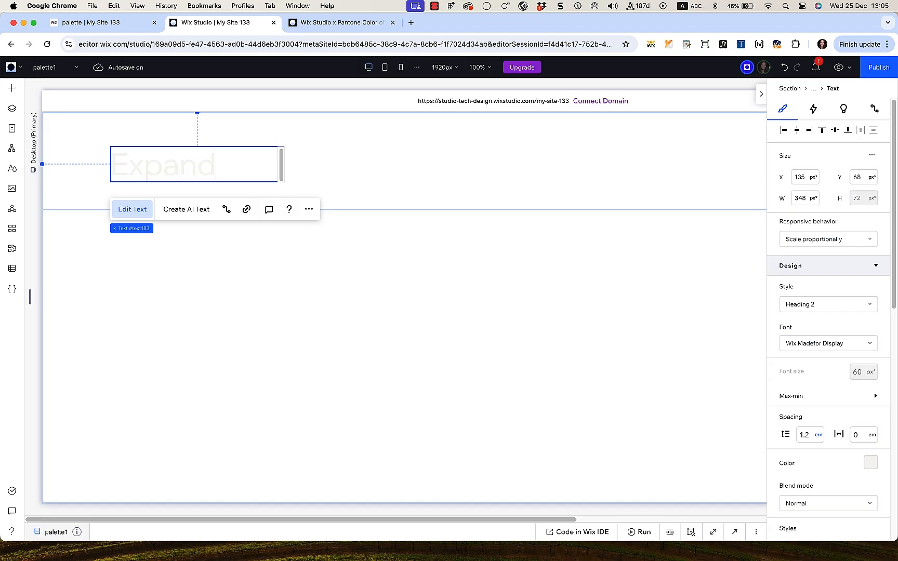
{"action": "type", "text": " your palette"}
Step: Widen the heading box, colour the text brown, resize its font and shift it left
{"action": "left_click", "coordinate": [304, 146]}
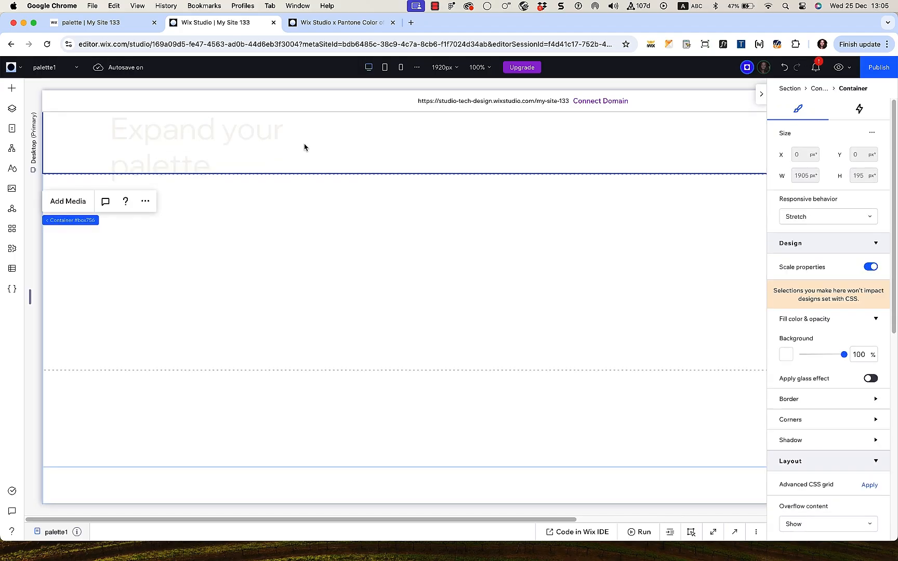
{"action": "left_click", "coordinate": [265, 167]}
{"action": "left_click_drag", "start_coordinate": [284, 182], "coordinate": [460, 182]}
{"action": "left_click", "coordinate": [132, 209]}
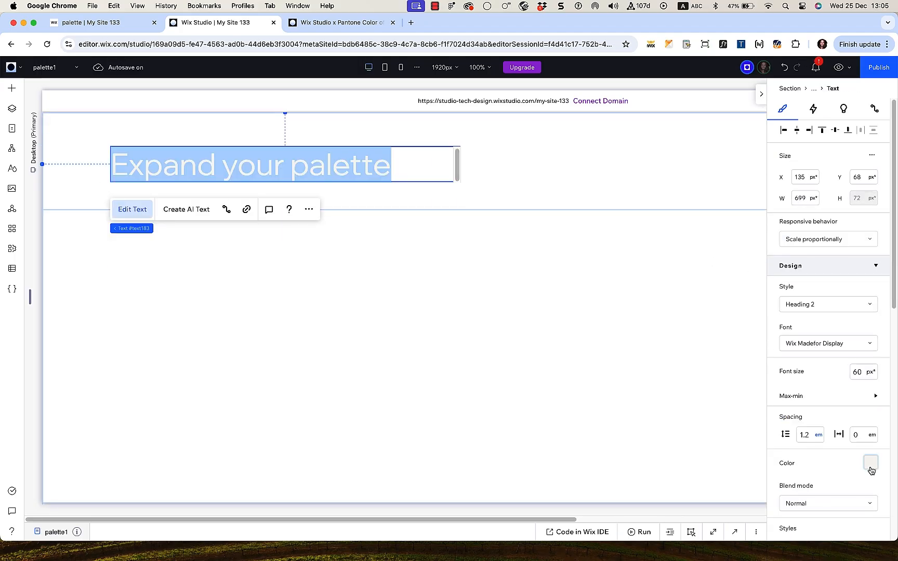
{"action": "left_click", "coordinate": [870, 462]}
{"action": "left_click", "coordinate": [814, 410]}
{"action": "left_click", "coordinate": [782, 353]}
{"action": "left_click", "coordinate": [862, 373]}
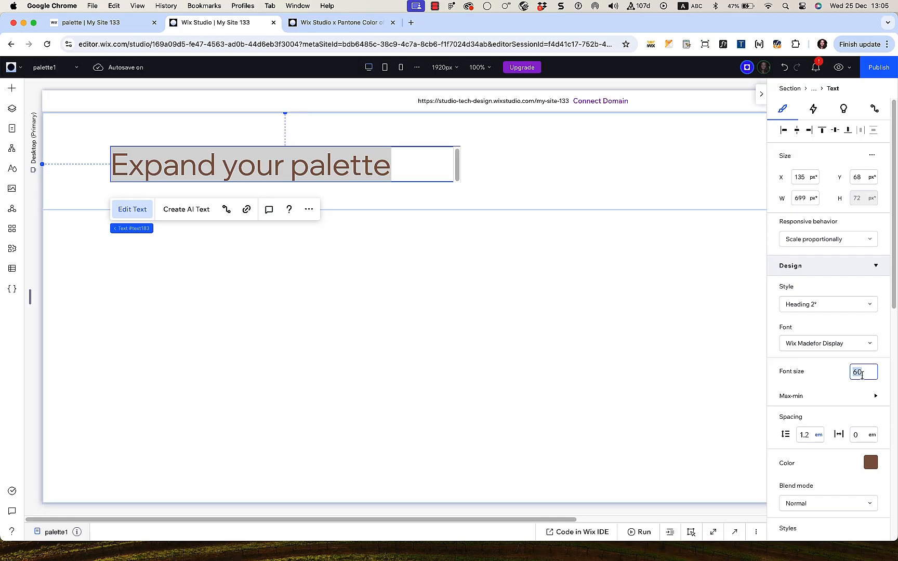
{"action": "key", "text": "Return"}
{"action": "left_click", "coordinate": [490, 192]}
{"action": "left_click", "coordinate": [442, 200]}
{"action": "left_click_drag", "start_coordinate": [460, 206], "coordinate": [608, 187]}
{"action": "left_click_drag", "start_coordinate": [478, 171], "coordinate": [469, 171]}
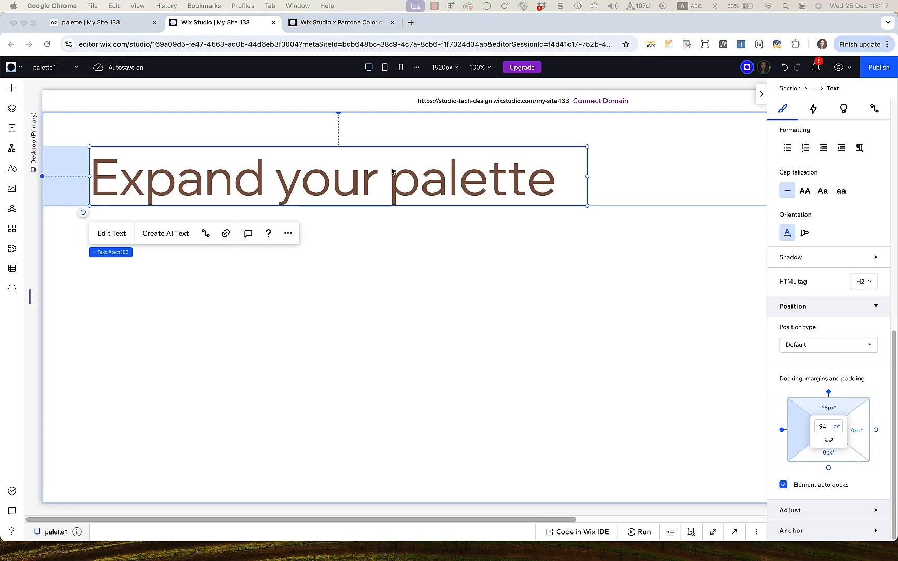
Step: Make the heading dark brown at 114 px and widen it to fit one line
{"action": "scroll", "coordinate": [858, 311], "scroll_direction": "up", "scroll_amount": 10}
{"action": "scroll", "coordinate": [865, 332], "scroll_direction": "down", "scroll_amount": 2}
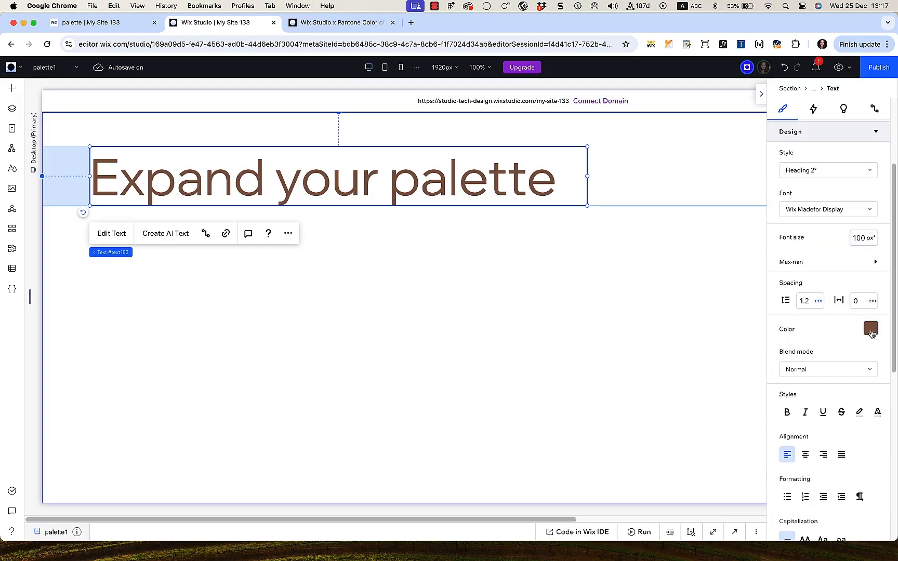
{"action": "left_click", "coordinate": [870, 325]}
{"action": "left_click", "coordinate": [796, 410]}
{"action": "left_click", "coordinate": [858, 240]}
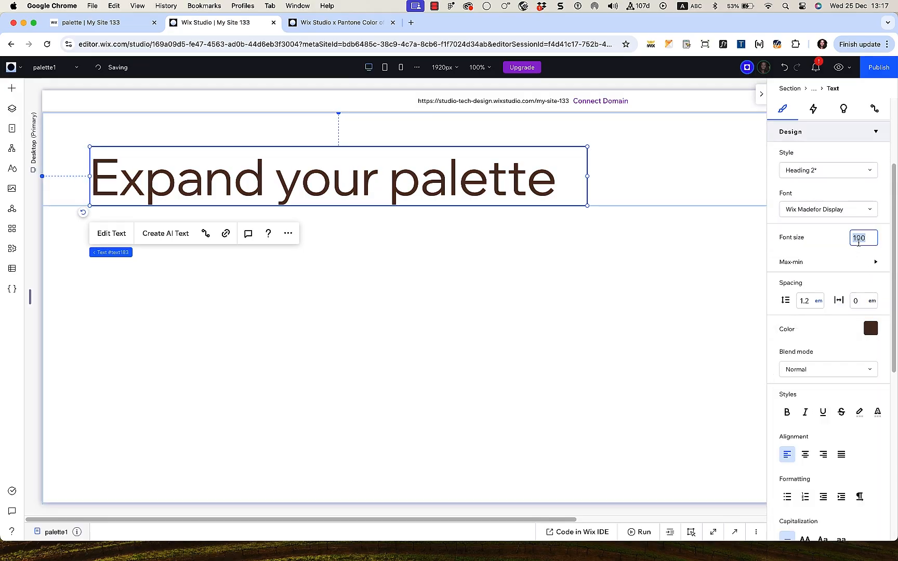
{"action": "type", "text": "114"}
{"action": "key", "text": "Return"}
{"action": "left_click_drag", "start_coordinate": [587, 214], "coordinate": [697, 214]}
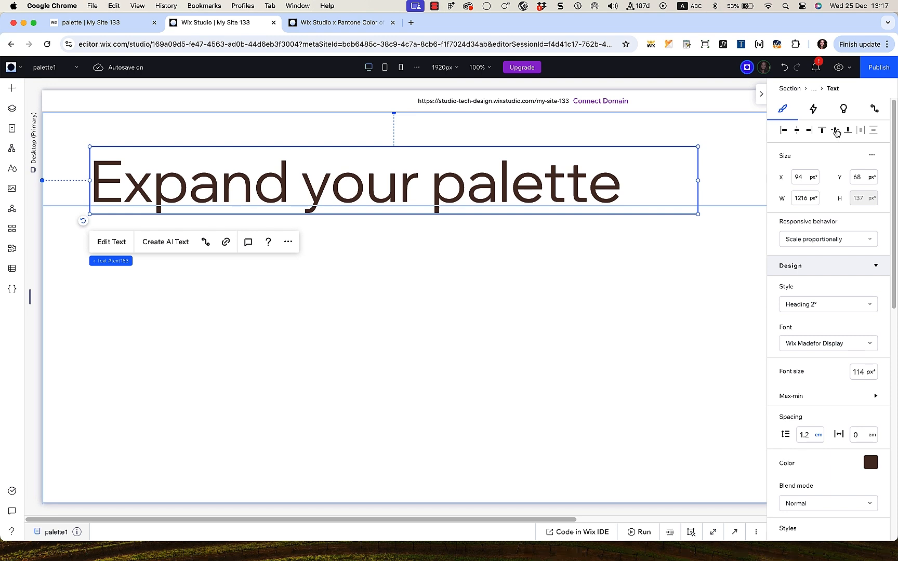
Step: Centre the heading vertically and give it an 85 px left margin
{"action": "left_click", "coordinate": [835, 130]}
{"action": "scroll", "coordinate": [832, 312], "scroll_direction": "down", "scroll_amount": 10}
{"action": "left_click", "coordinate": [801, 439]}
{"action": "type", "text": "85"}
{"action": "key", "text": "Return"}
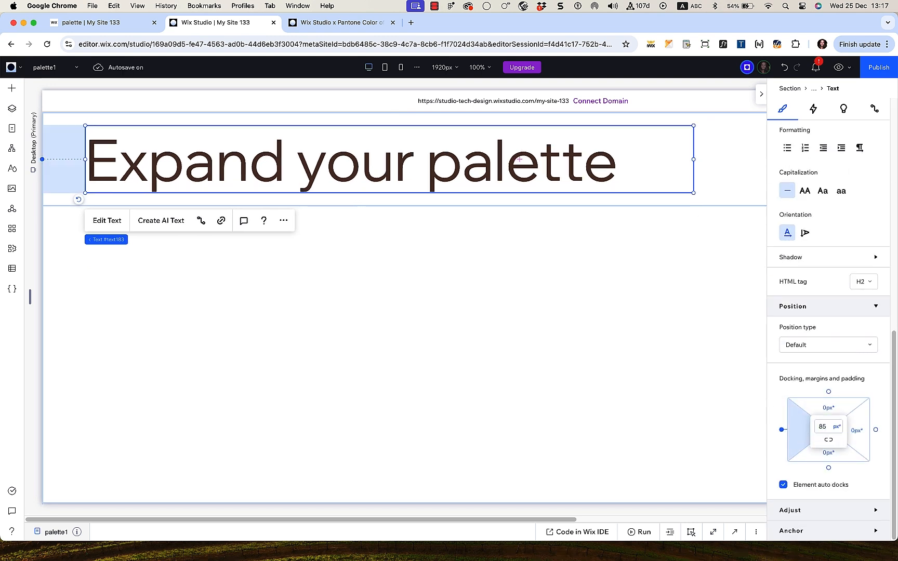
{"action": "left_click", "coordinate": [775, 378]}
{"action": "left_click", "coordinate": [727, 145]}
{"action": "scroll", "coordinate": [849, 231], "scroll_direction": "up", "scroll_amount": 6}
Step: Set the heading container's height to 25 vh and make it sticky
{"action": "left_click", "coordinate": [873, 180]}
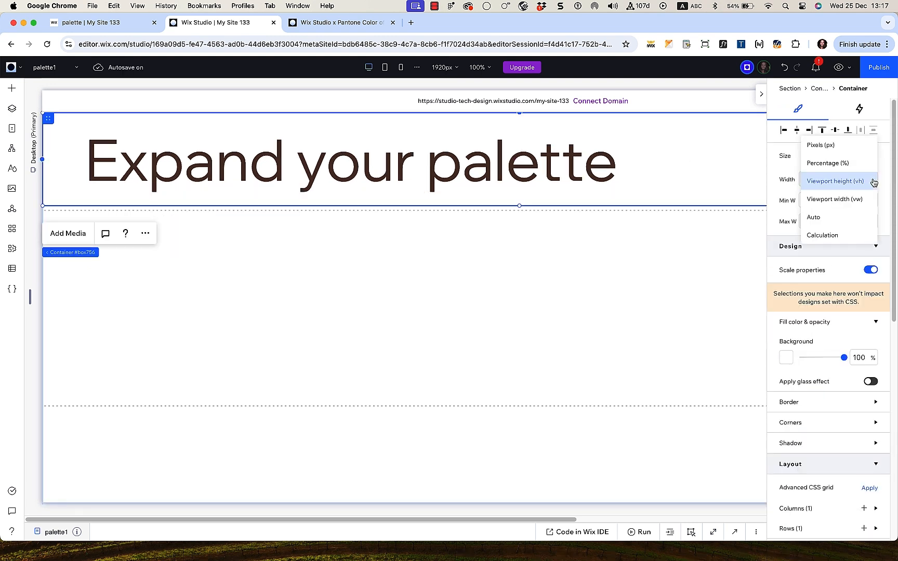
{"action": "left_click", "coordinate": [861, 181]}
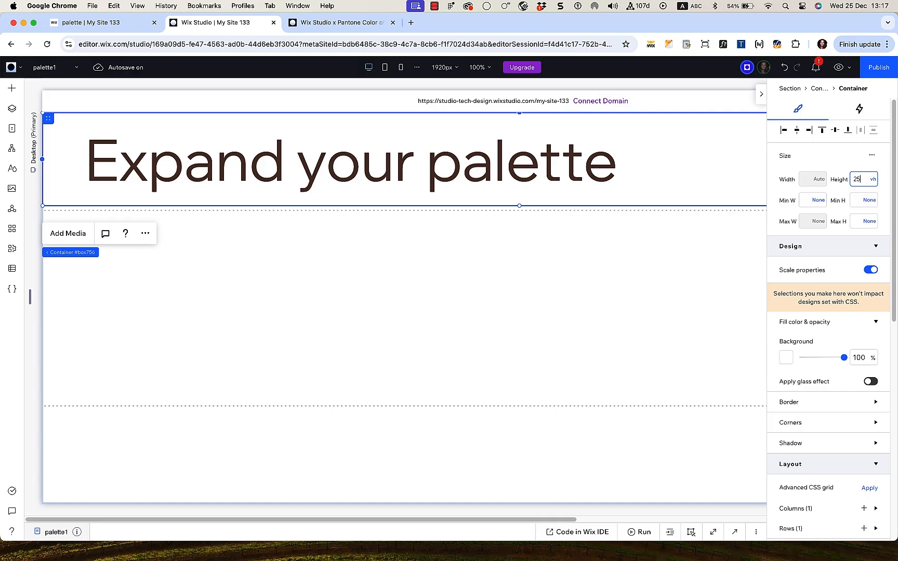
{"action": "key", "text": "Return"}
{"action": "scroll", "coordinate": [832, 315], "scroll_direction": "down", "scroll_amount": 6}
{"action": "left_click", "coordinate": [828, 310]}
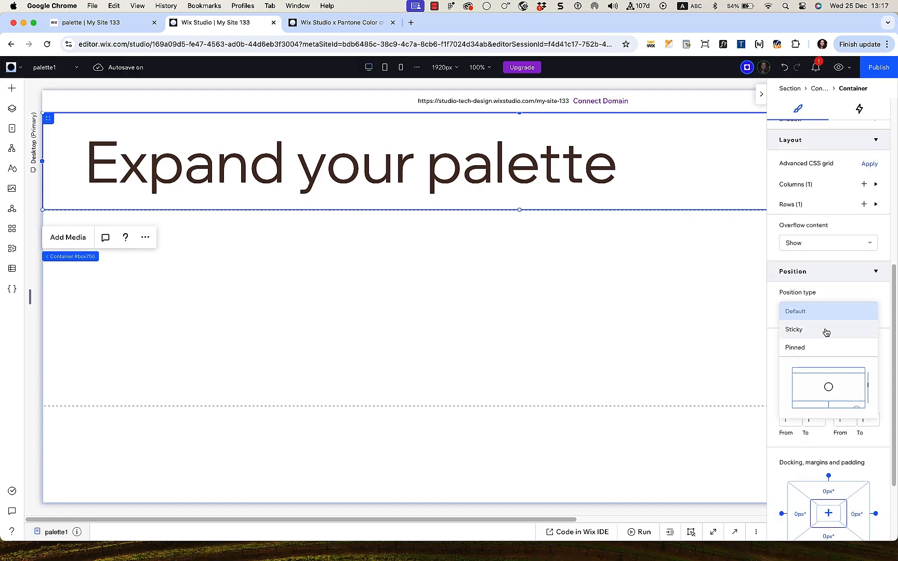
{"action": "left_click", "coordinate": [828, 328]}
Step: Give the heading container a 75vh bottom margin
{"action": "scroll", "coordinate": [829, 330], "scroll_direction": "down", "scroll_amount": 3}
{"action": "left_click", "coordinate": [833, 439]}
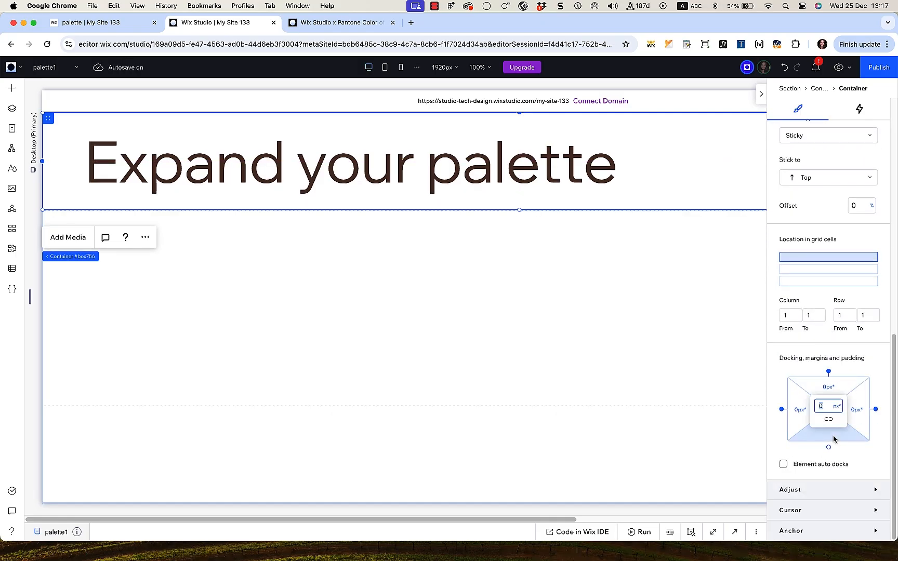
{"action": "type", "text": "75vh"}
{"action": "key", "text": "Return"}
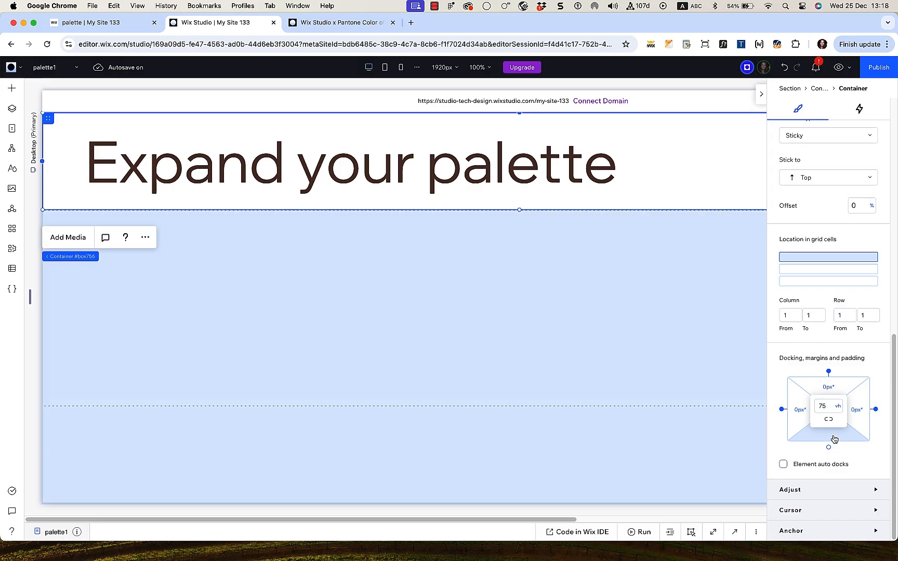
Step: Select the outer container around the heading in the Layers panel
{"action": "left_click", "coordinate": [12, 110]}
{"action": "left_click", "coordinate": [97, 204]}
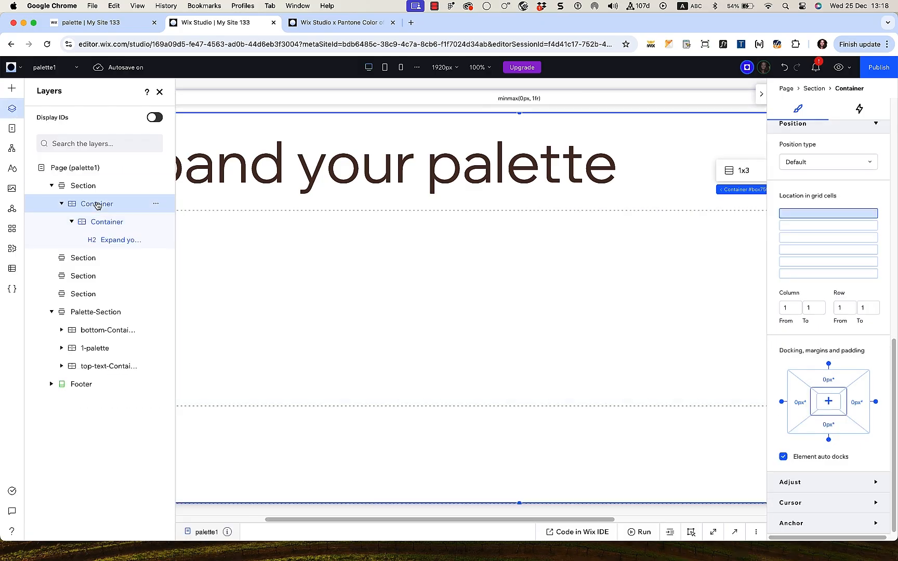
{"action": "left_click", "coordinate": [160, 93]}
{"action": "scroll", "coordinate": [813, 296], "scroll_direction": "up", "scroll_amount": 5}
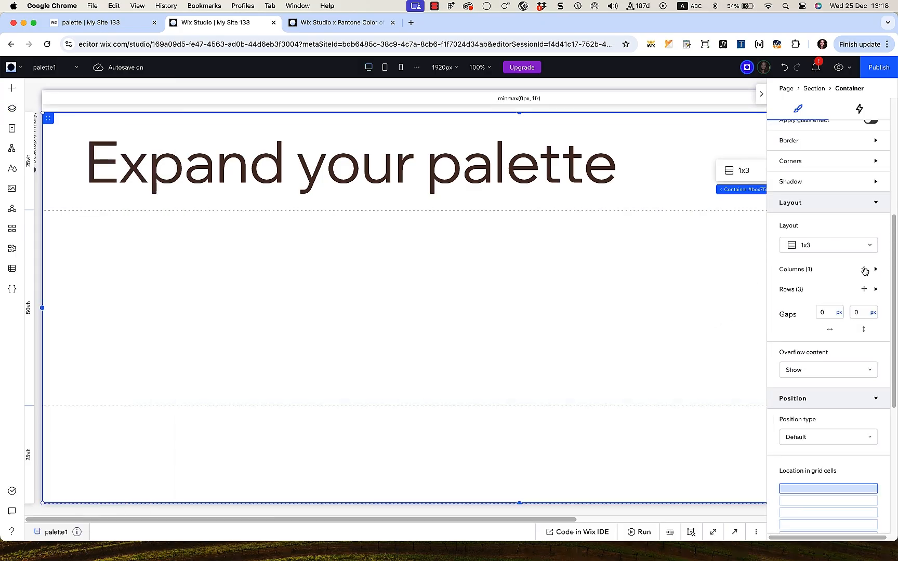
Step: Add four columns so the outer container grid has five columns
{"action": "left_click", "coordinate": [862, 270]}
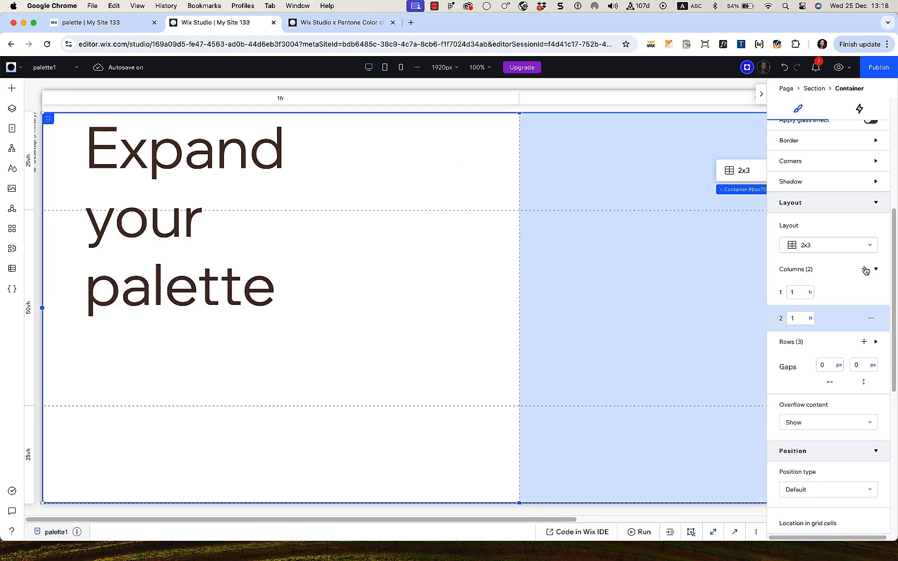
{"action": "left_click", "coordinate": [864, 270]}
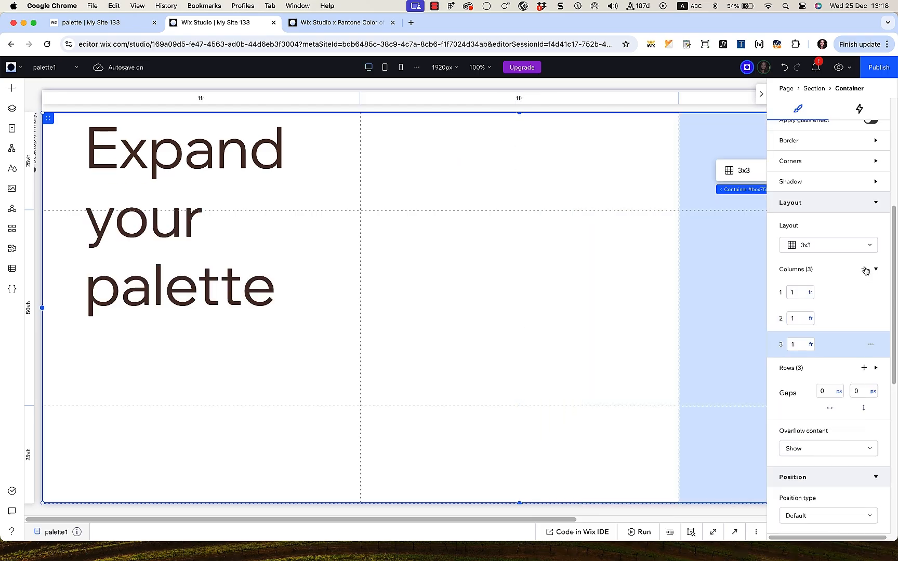
{"action": "left_click", "coordinate": [864, 270]}
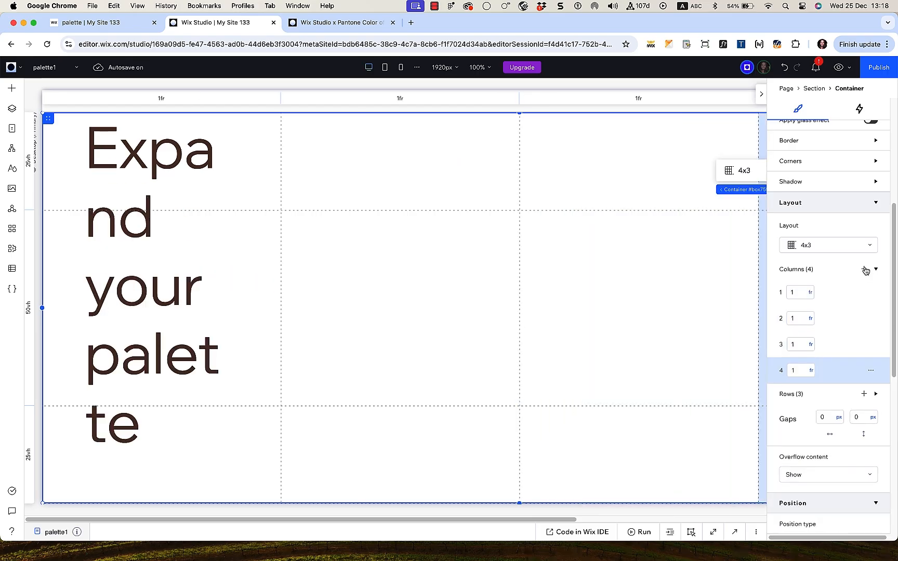
{"action": "left_click", "coordinate": [864, 269]}
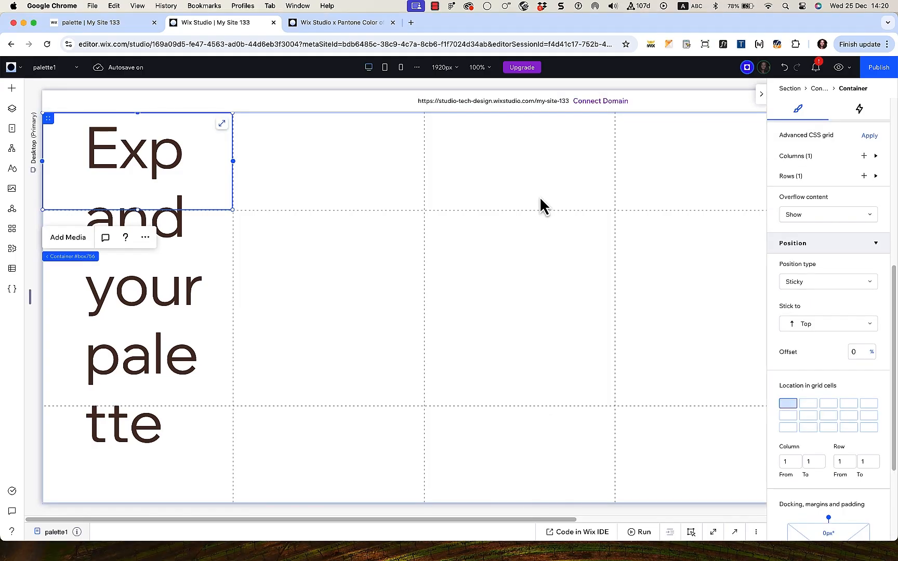
Step: Stretch the sticky heading container across columns 1 to 5
{"action": "left_click", "coordinate": [876, 404]}
{"action": "scroll", "coordinate": [852, 370], "scroll_direction": "up", "scroll_amount": 7}
{"action": "scroll", "coordinate": [852, 369], "scroll_direction": "down", "scroll_amount": 10}
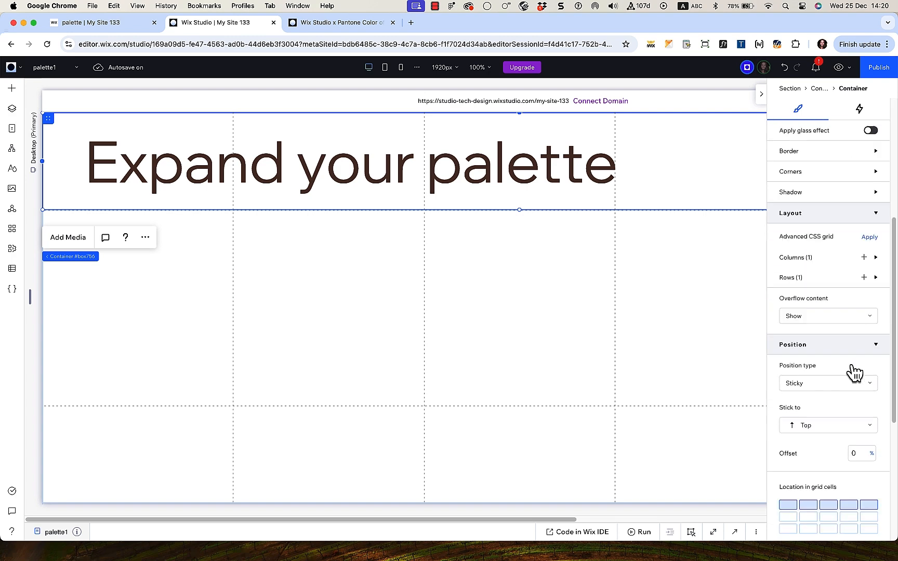
{"action": "scroll", "coordinate": [603, 347], "scroll_direction": "down", "scroll_amount": 1}
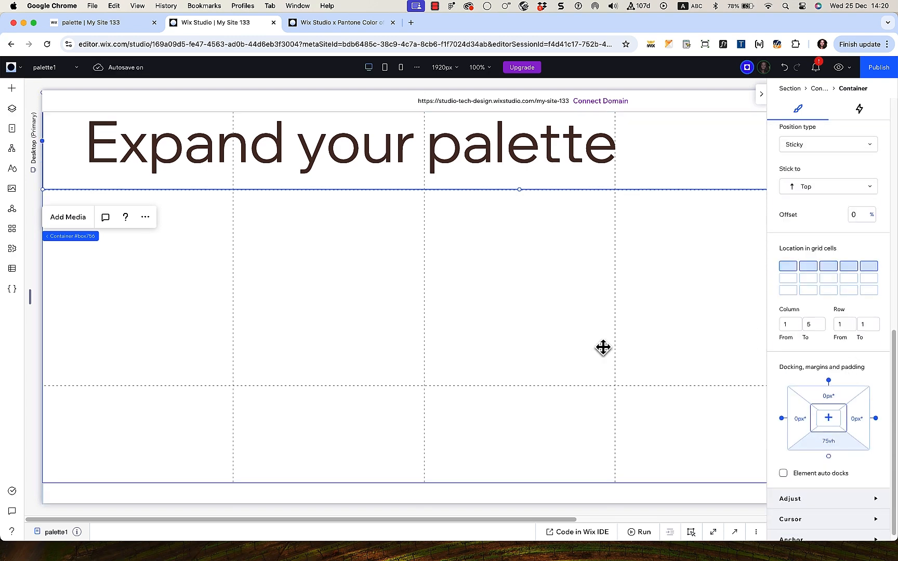
{"action": "scroll", "coordinate": [603, 348], "scroll_direction": "up", "scroll_amount": 1}
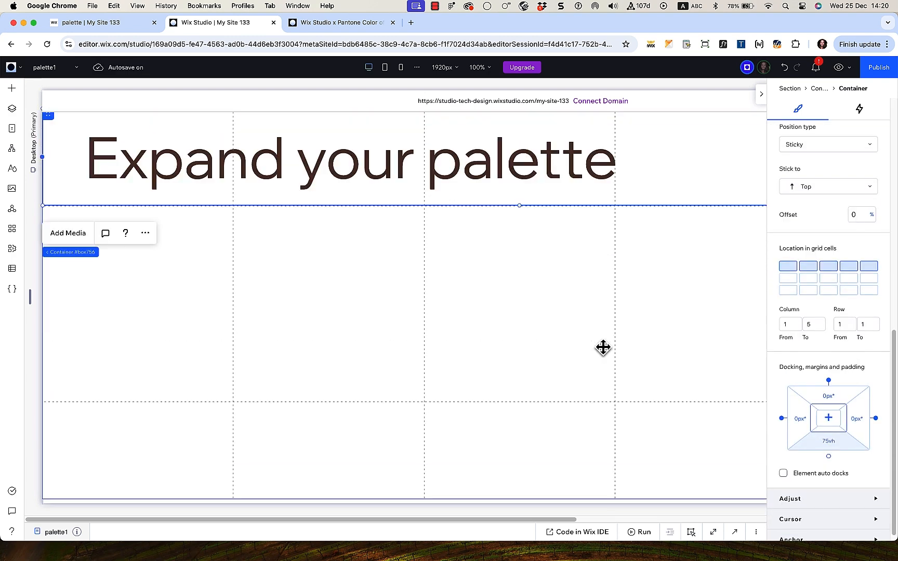
Step: Add a container and make it fill the grid cell at column 1, row 2
{"action": "left_click", "coordinate": [12, 90]}
{"action": "left_click", "coordinate": [193, 202]}
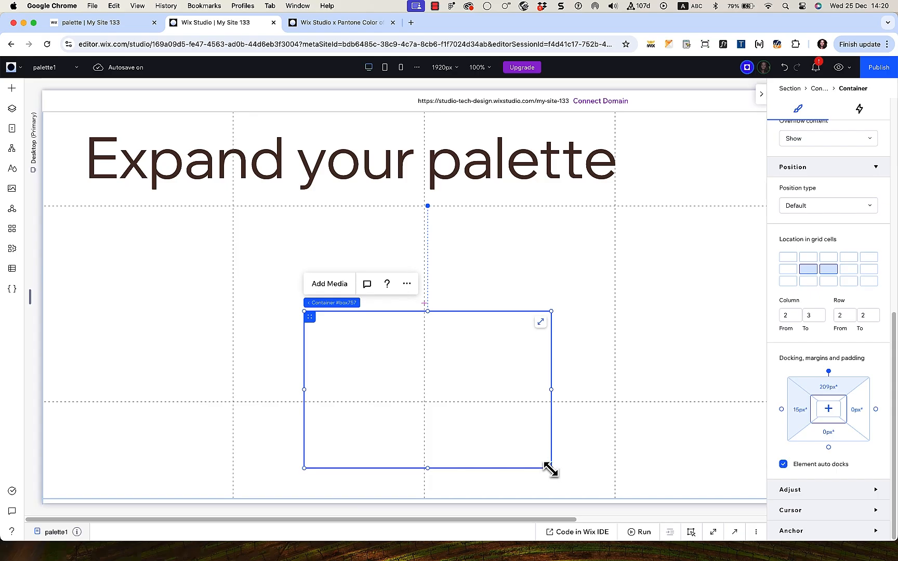
{"action": "left_click_drag", "start_coordinate": [550, 470], "coordinate": [389, 374]}
{"action": "left_click_drag", "start_coordinate": [364, 343], "coordinate": [215, 287]}
{"action": "left_click", "coordinate": [213, 294]}
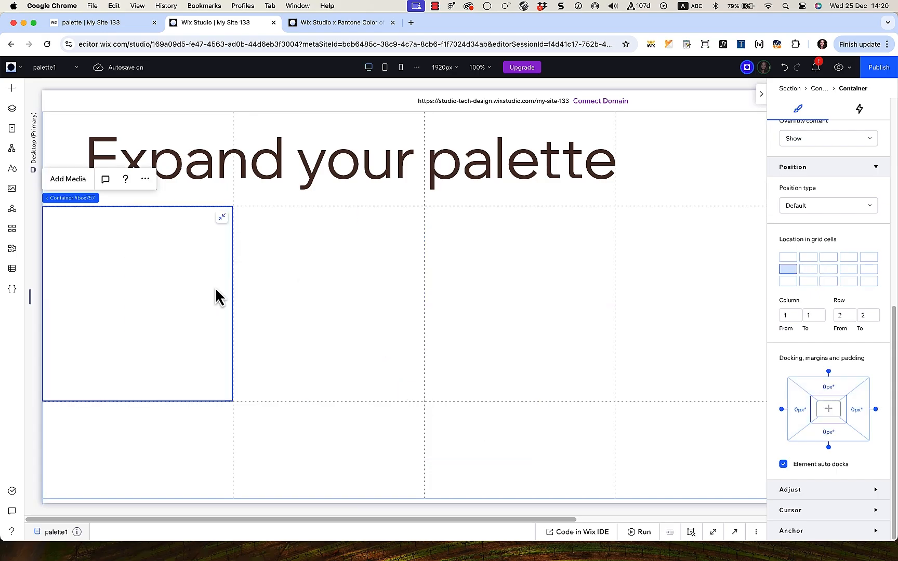
Step: Give that container 25 px padding and nest another container inside it
{"action": "left_click", "coordinate": [817, 413]}
{"action": "type", "text": "25"}
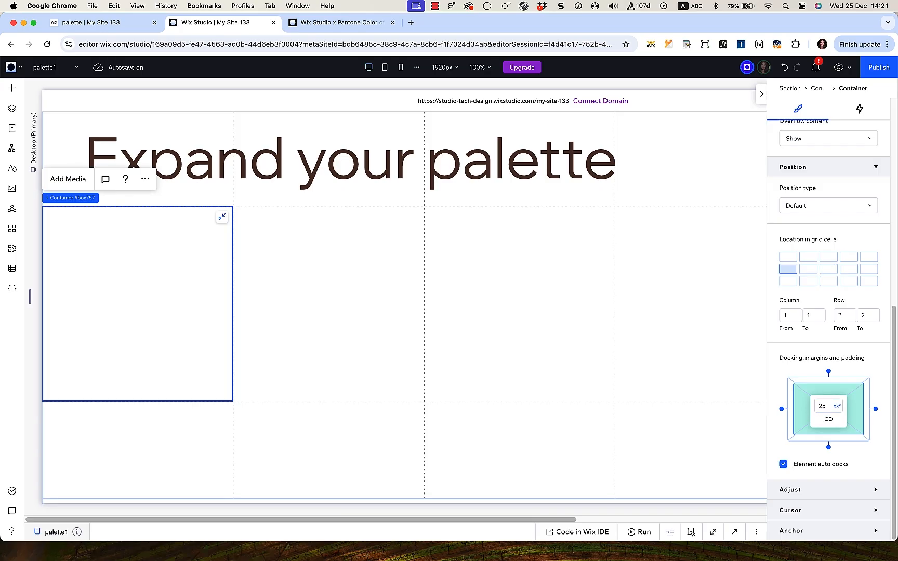
{"action": "key", "text": "Return"}
{"action": "left_click", "coordinate": [838, 407]}
{"action": "left_click", "coordinate": [826, 427]}
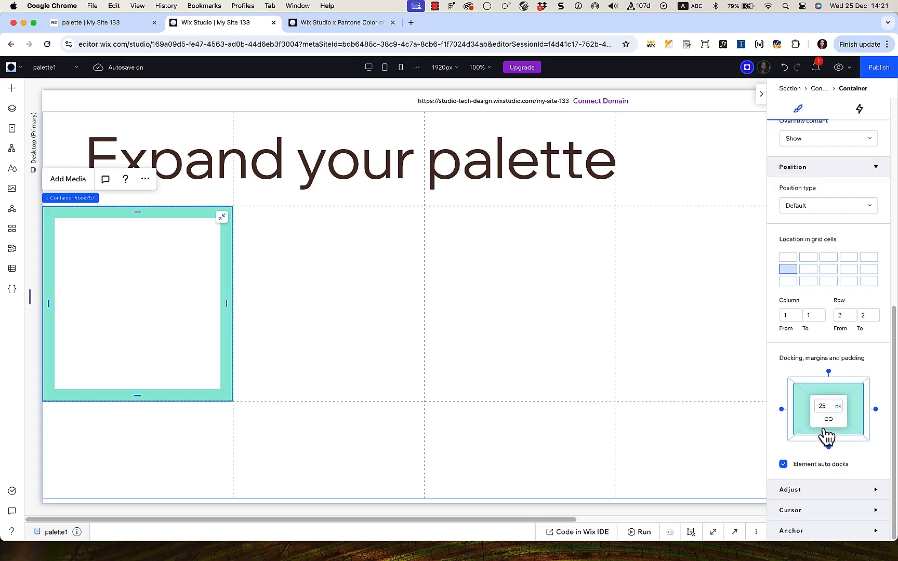
{"action": "left_click", "coordinate": [11, 90]}
{"action": "left_click_drag", "start_coordinate": [192, 207], "coordinate": [180, 290]}
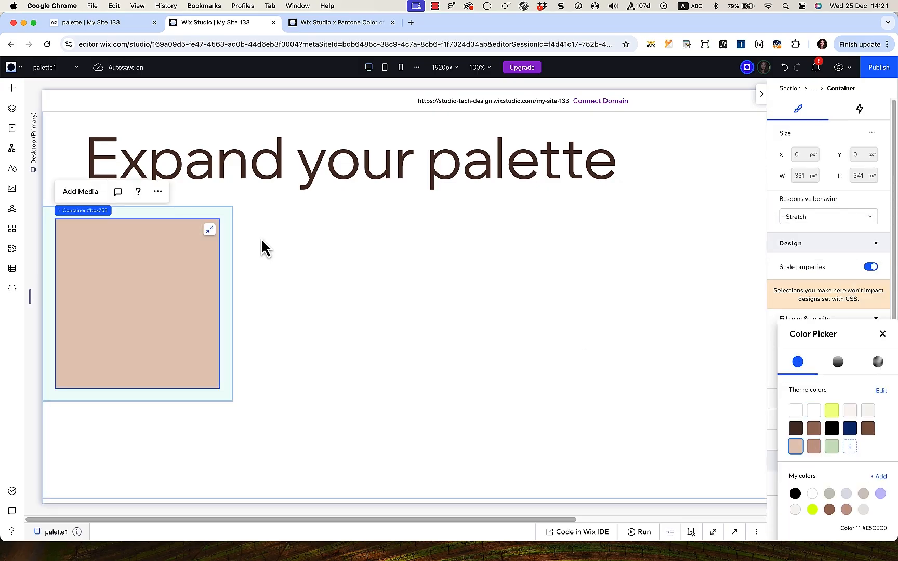
Step: Paste copies of the peach box into the middle row's second, third and fourth columns
{"action": "right_click", "coordinate": [151, 249]}
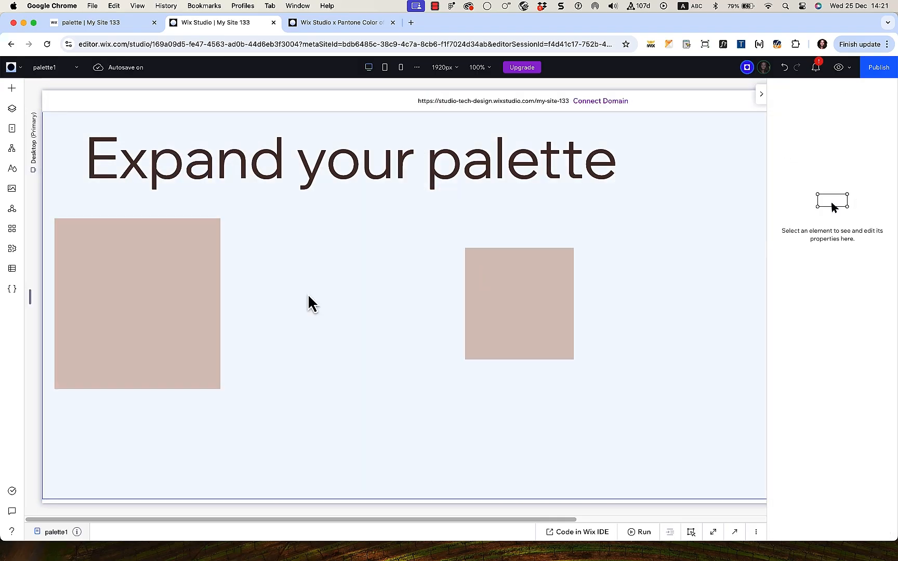
{"action": "left_click", "coordinate": [463, 266]}
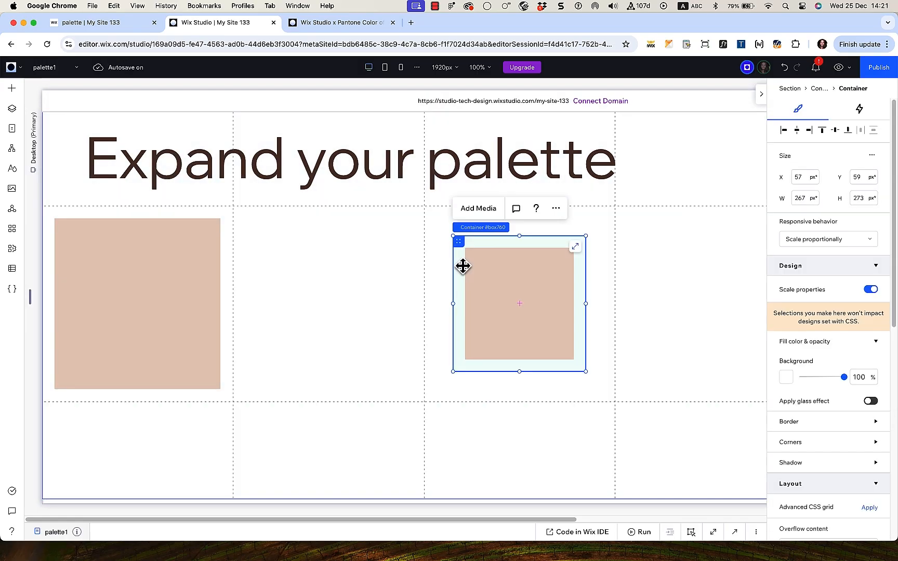
{"action": "left_click_drag", "start_coordinate": [519, 262], "coordinate": [589, 257]}
{"action": "left_click", "coordinate": [396, 228]}
{"action": "key", "text": "super+v"}
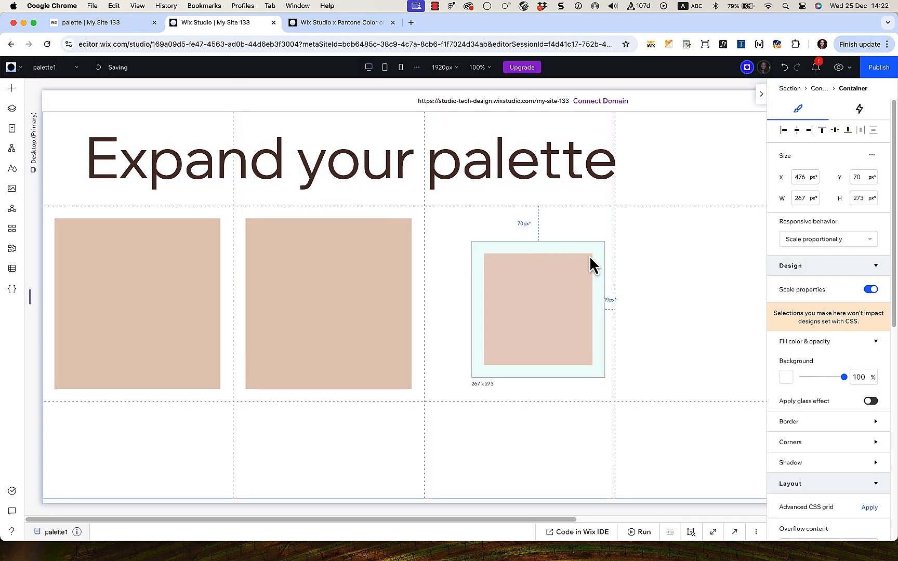
{"action": "key", "text": "super+z"}
{"action": "left_click_drag", "start_coordinate": [186, 225], "coordinate": [565, 257]}
{"action": "left_click_drag", "start_coordinate": [392, 241], "coordinate": [678, 247]}
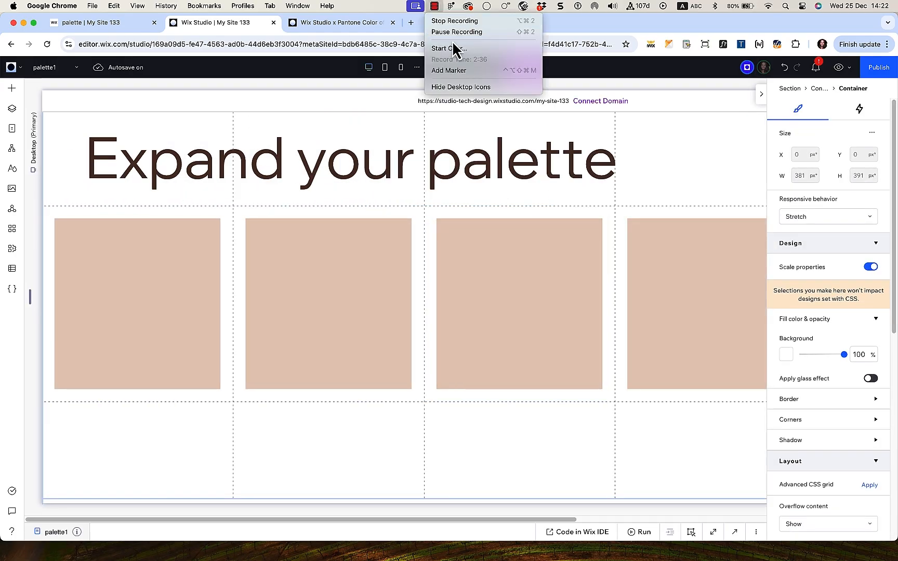
Step: Add a new container to the bottom row spanning columns 1 to 5
{"action": "left_click", "coordinate": [12, 88]}
{"action": "left_click_drag", "start_coordinate": [192, 203], "coordinate": [446, 460]}
{"action": "left_click_drag", "start_coordinate": [877, 385], "coordinate": [791, 381]}
Step: Set the bottom container's right margin to 0 so it fills the full width
{"action": "left_click", "coordinate": [861, 508]}
{"action": "type", "text": "0"}
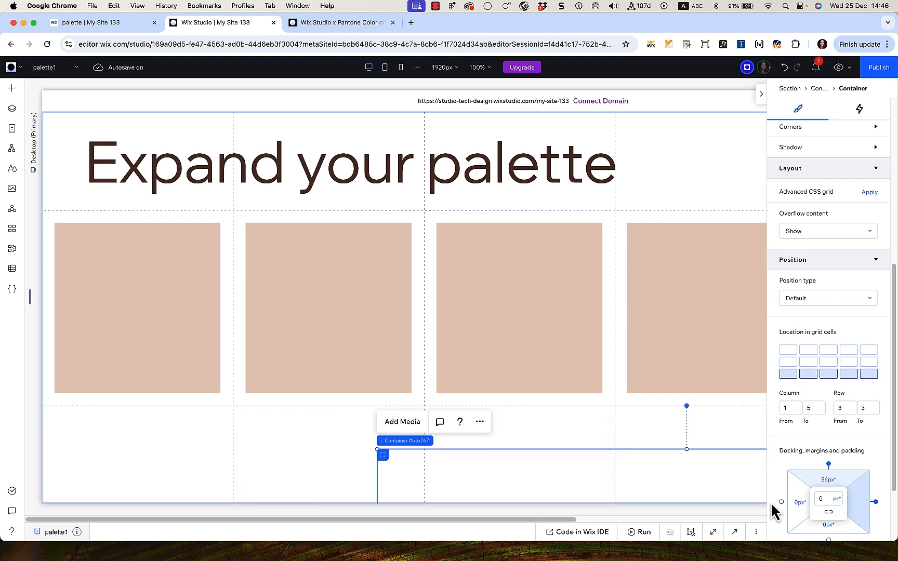
{"action": "left_click", "coordinate": [782, 502]}
{"action": "scroll", "coordinate": [826, 449], "scroll_direction": "down", "scroll_amount": 3}
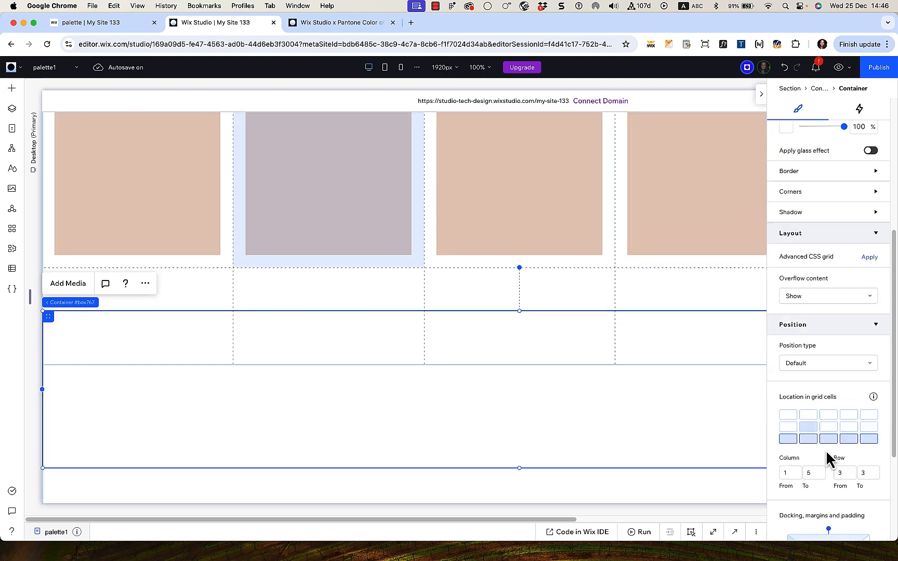
{"action": "left_click", "coordinate": [679, 285]}
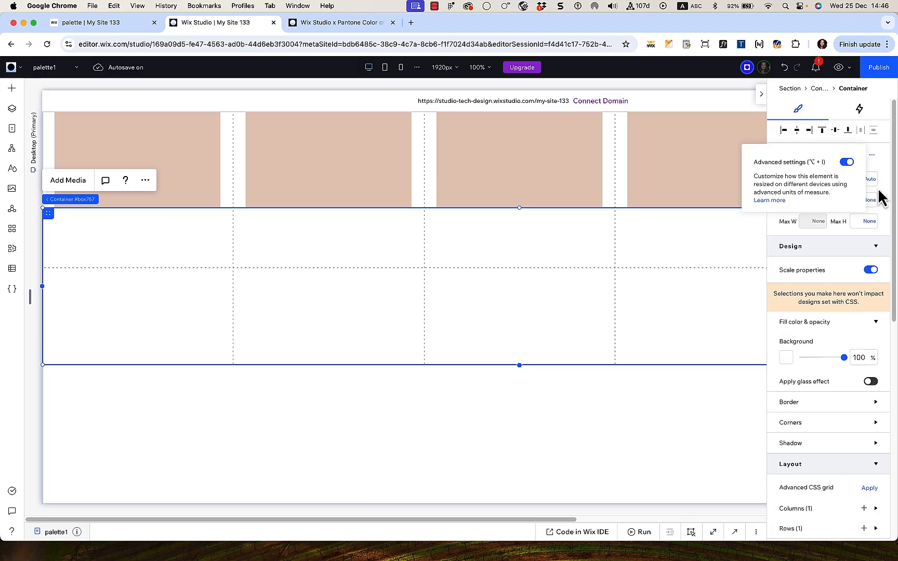
Step: Make the bottom container 25 vh tall and sticky to the top
{"action": "left_click", "coordinate": [868, 171]}
{"action": "left_click", "coordinate": [864, 147]}
{"action": "left_click", "coordinate": [860, 179]}
{"action": "type", "text": "25"}
{"action": "key", "text": "Return"}
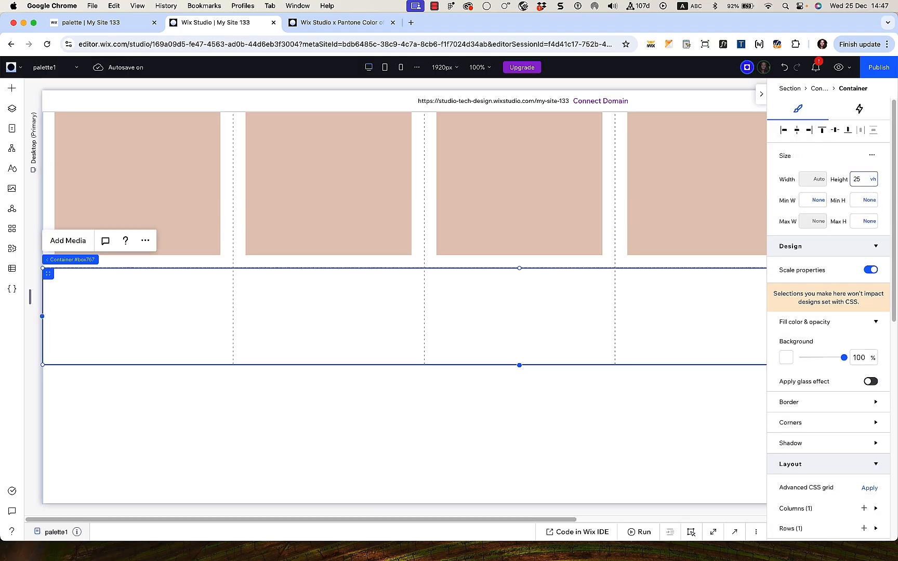
{"action": "scroll", "coordinate": [853, 324], "scroll_direction": "down", "scroll_amount": 8}
{"action": "left_click", "coordinate": [811, 206]}
{"action": "left_click", "coordinate": [803, 228]}
{"action": "left_click", "coordinate": [862, 281]}
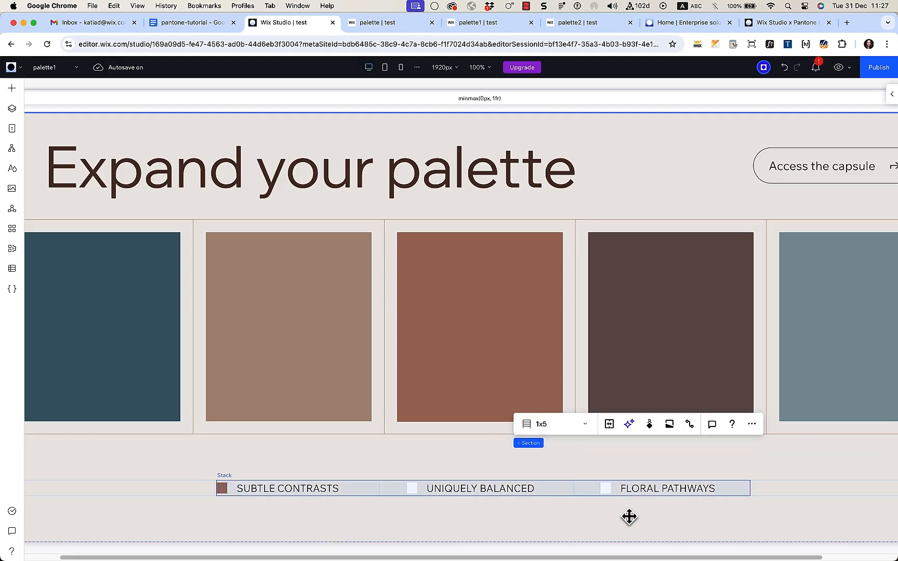
{"action": "left_click", "coordinate": [570, 489]}
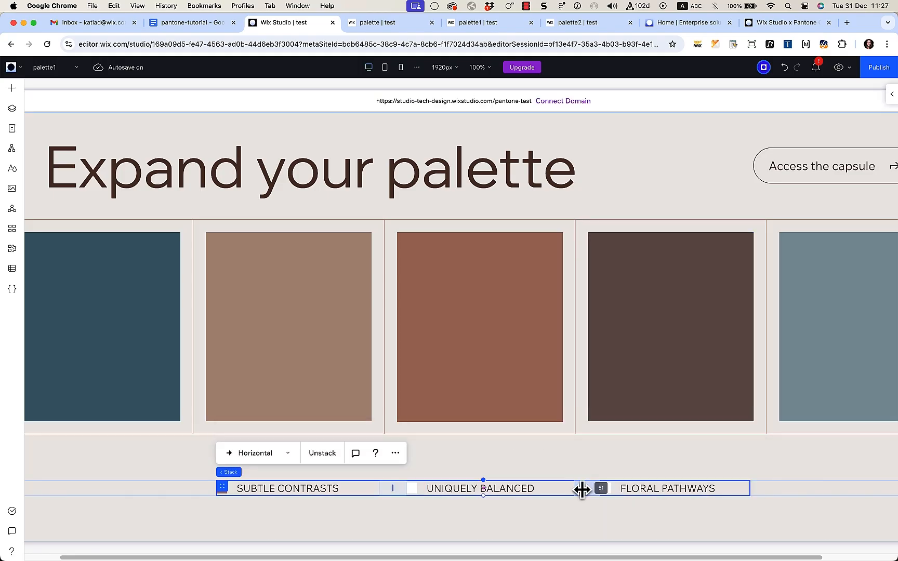
{"action": "left_click", "coordinate": [148, 327]}
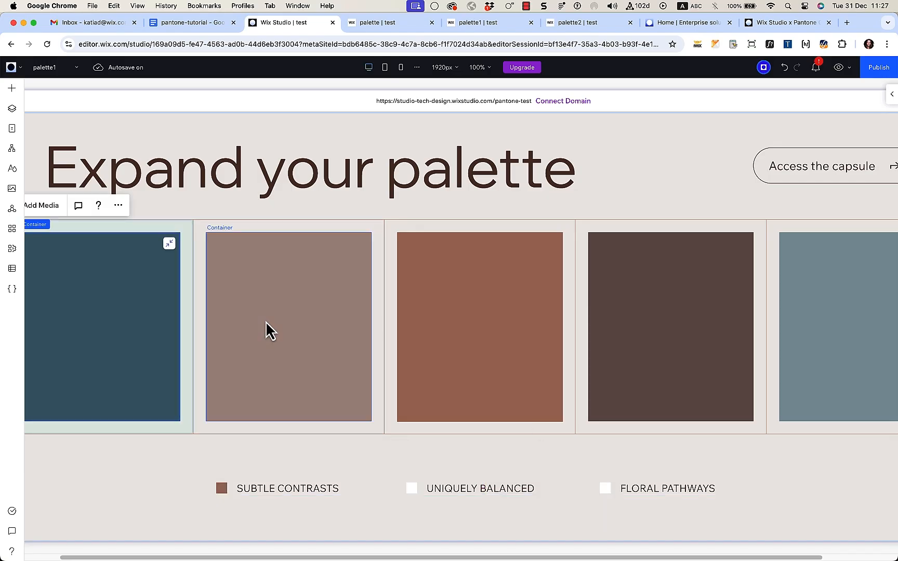
{"action": "left_click", "coordinate": [810, 312]}
{"action": "left_click", "coordinate": [786, 156]}
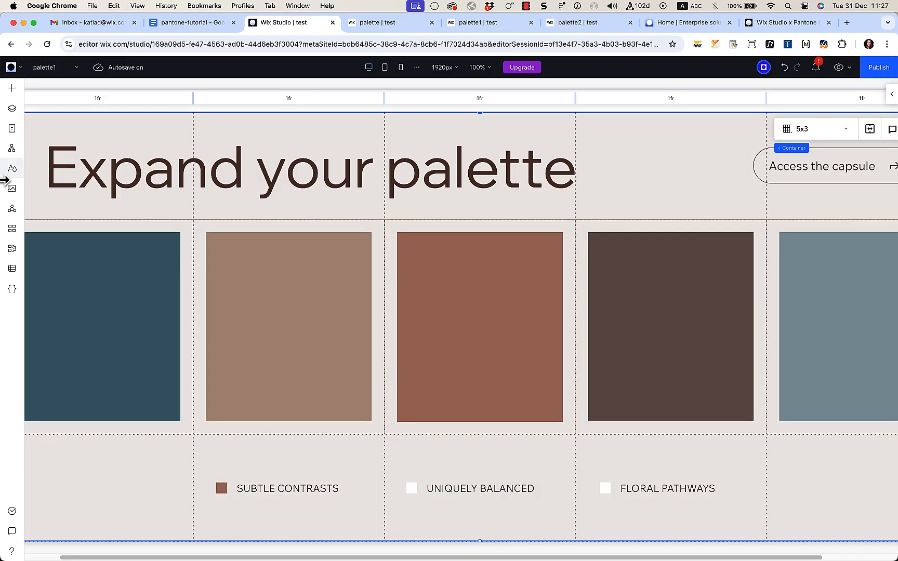
{"action": "left_click", "coordinate": [12, 110]}
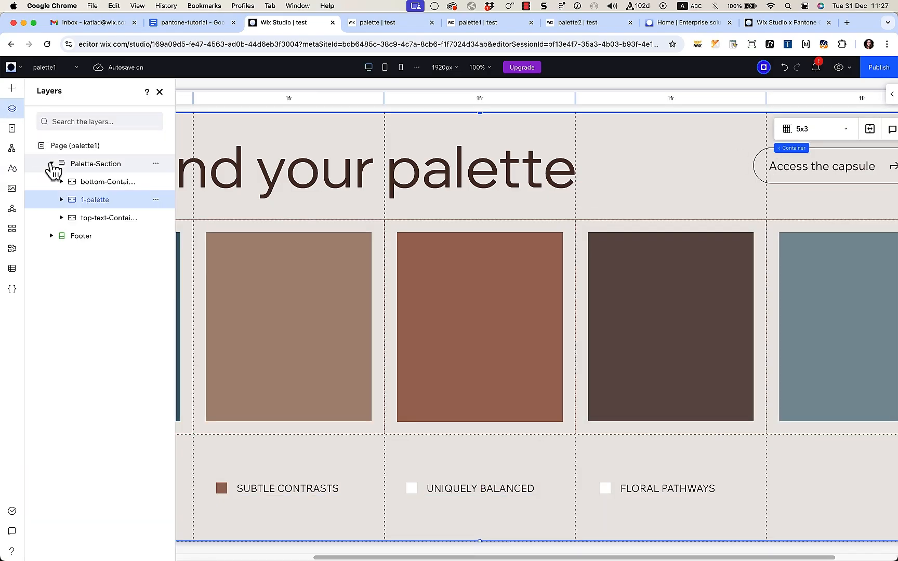
{"action": "left_click", "coordinate": [52, 163]}
{"action": "left_click", "coordinate": [51, 164]}
{"action": "left_click", "coordinate": [62, 182]}
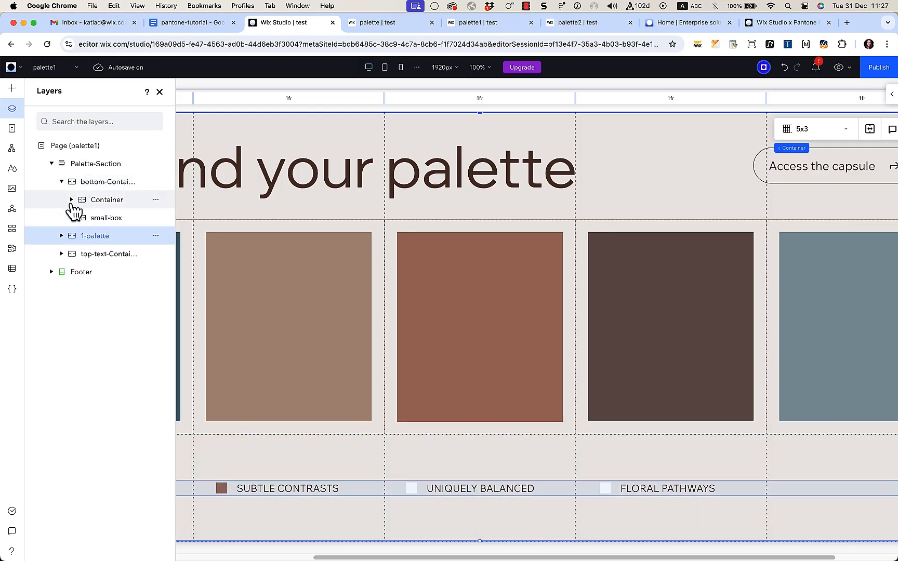
{"action": "left_click", "coordinate": [71, 200]}
{"action": "left_click", "coordinate": [71, 200]}
{"action": "left_click", "coordinate": [71, 218]}
{"action": "left_click", "coordinate": [71, 218]}
{"action": "left_click", "coordinate": [62, 254]}
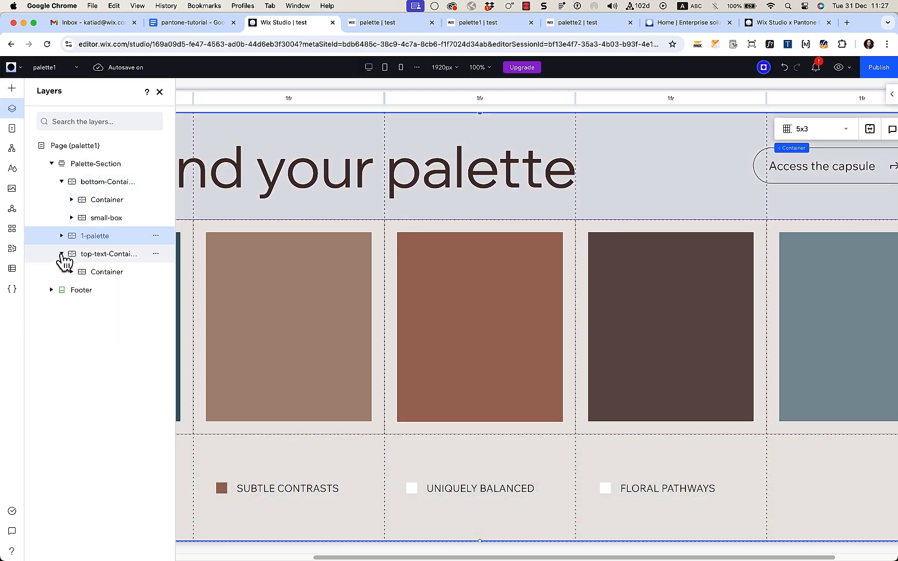
{"action": "left_click", "coordinate": [62, 254]}
{"action": "left_click", "coordinate": [51, 164]}
{"action": "left_click", "coordinate": [159, 92]}
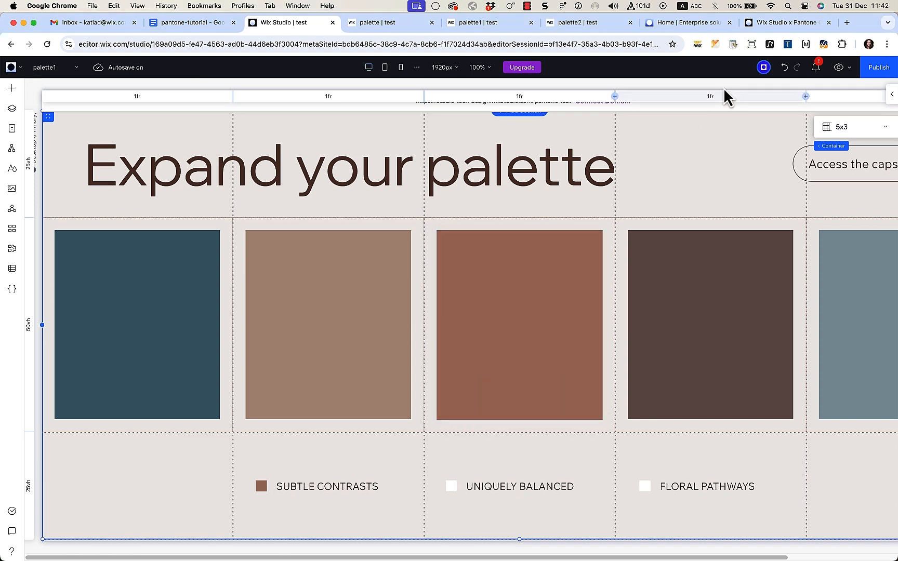
{"action": "left_click", "coordinate": [759, 24]}
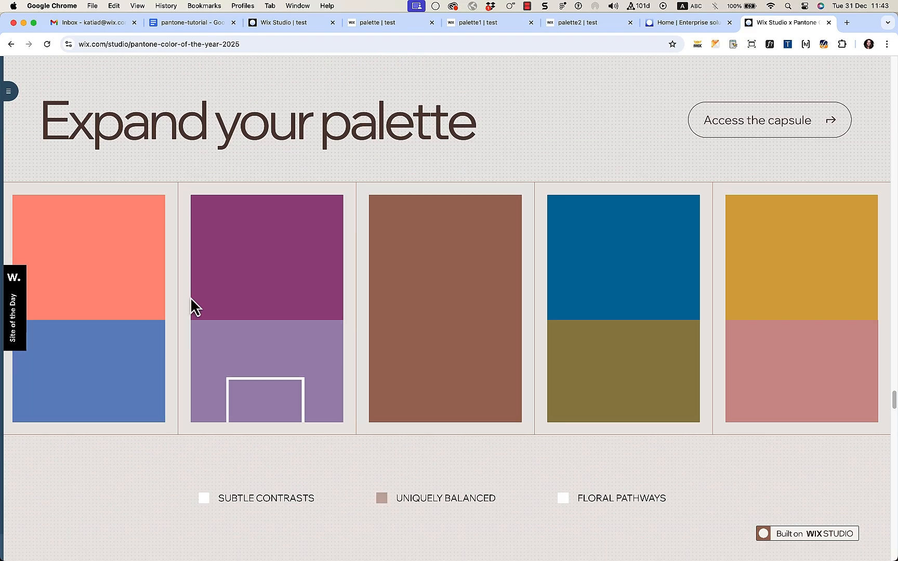
{"action": "left_click", "coordinate": [279, 23]}
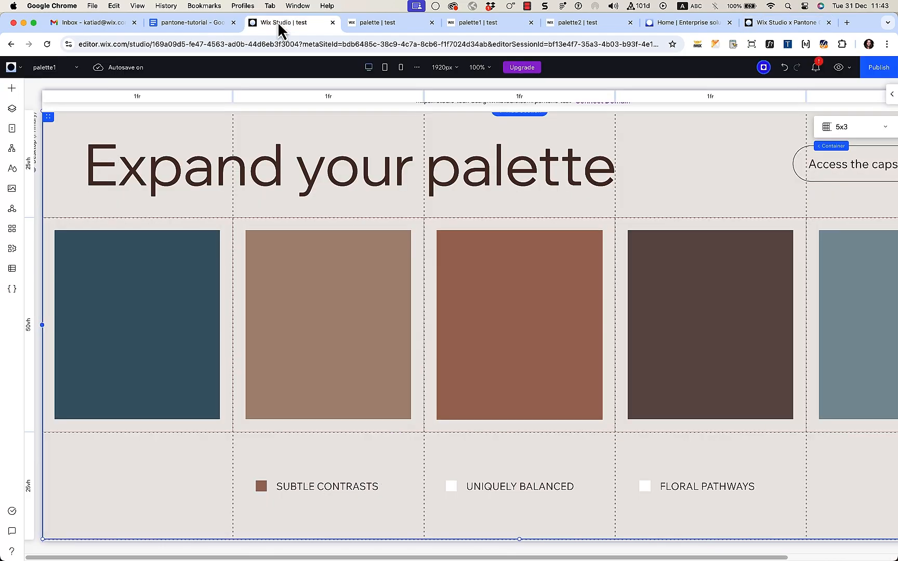
Step: Select the brown-box layer in the Layers tree to check its settings
{"action": "left_click", "coordinate": [10, 117]}
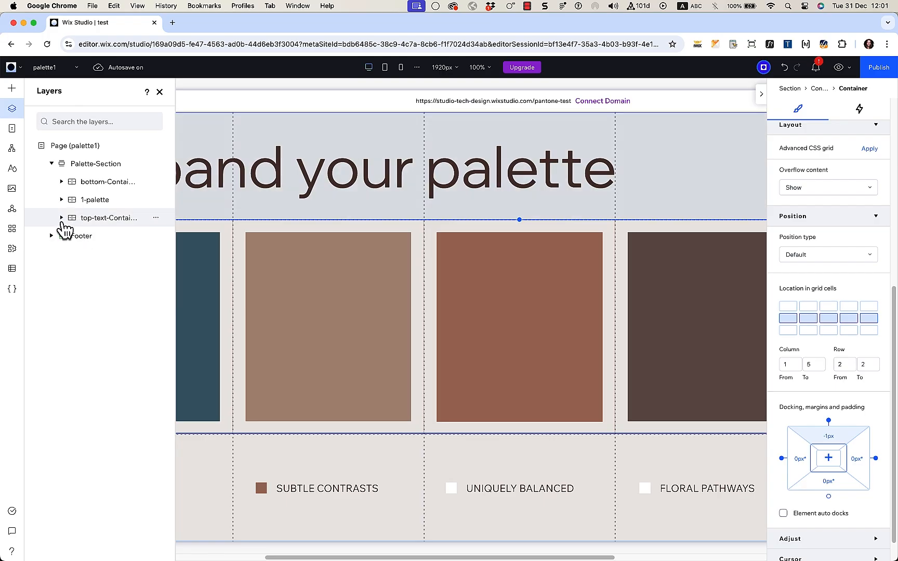
{"action": "left_click", "coordinate": [62, 217]}
{"action": "left_click", "coordinate": [62, 218]}
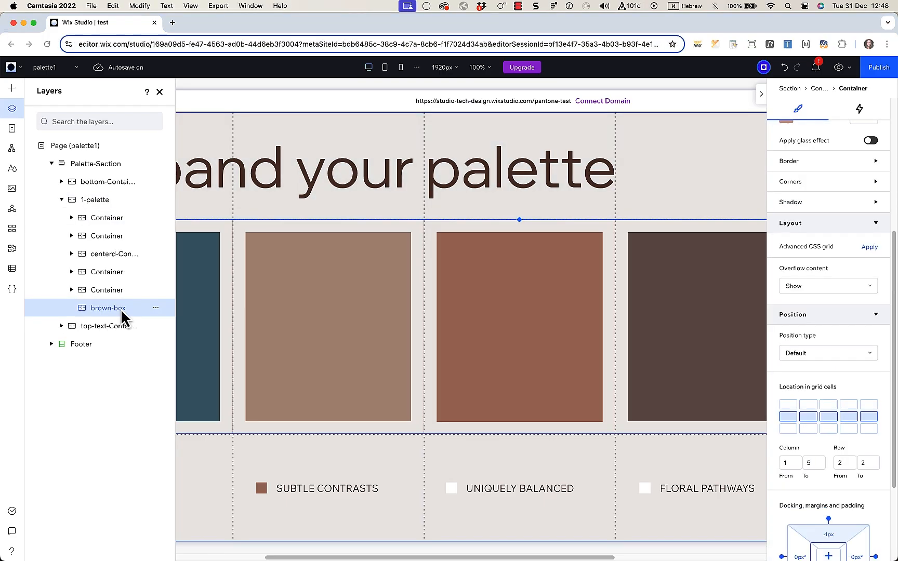
{"action": "left_click", "coordinate": [121, 309]}
{"action": "scroll", "coordinate": [256, 335], "scroll_direction": "down", "scroll_amount": 1}
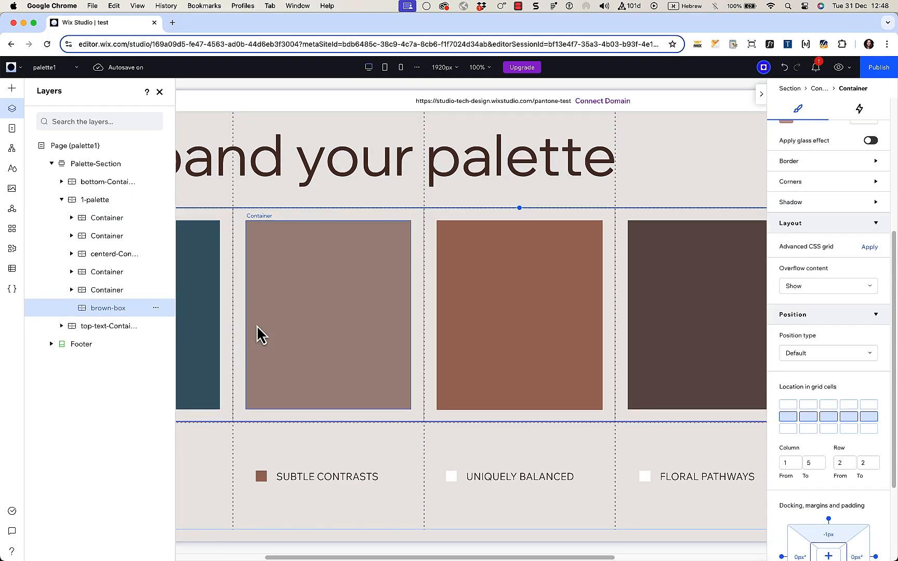
{"action": "left_click", "coordinate": [159, 92]}
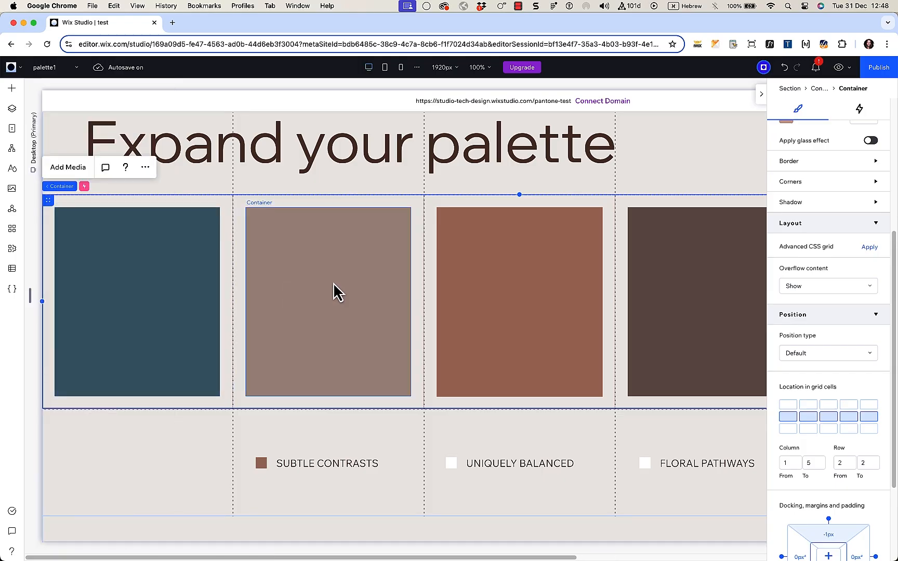
Step: Select the 1-palette grid container to review it, then preview the page
{"action": "left_click", "coordinate": [12, 108]}
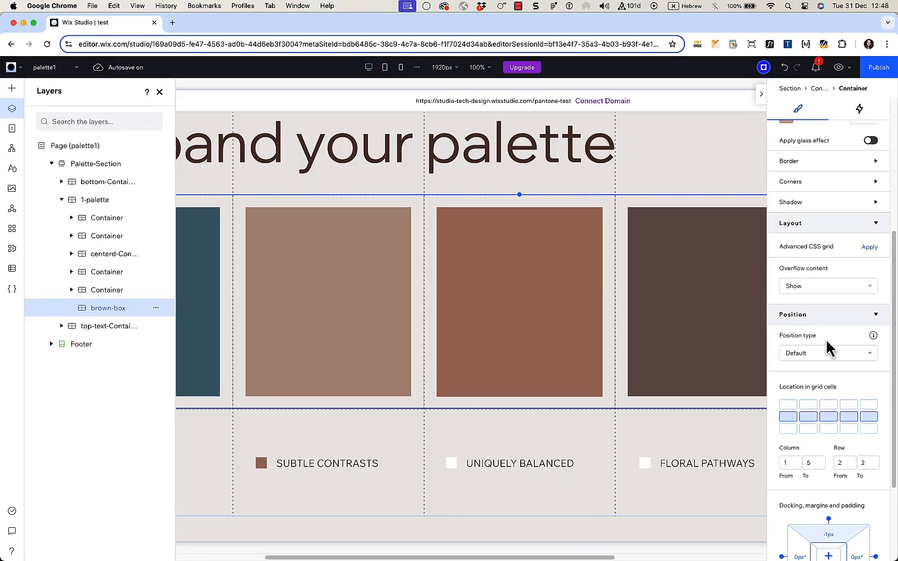
{"action": "scroll", "coordinate": [826, 342], "scroll_direction": "down", "scroll_amount": 5}
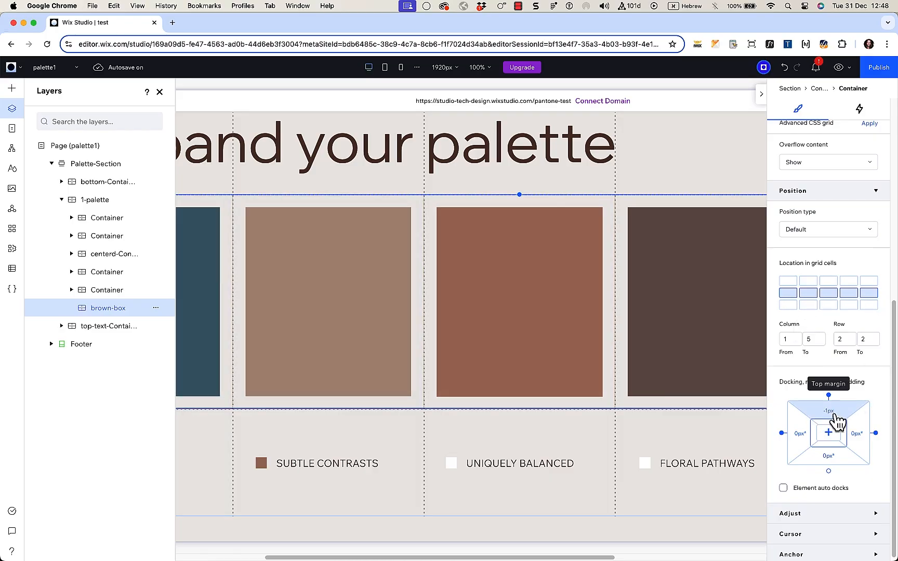
{"action": "scroll", "coordinate": [826, 416], "scroll_direction": "up", "scroll_amount": 8}
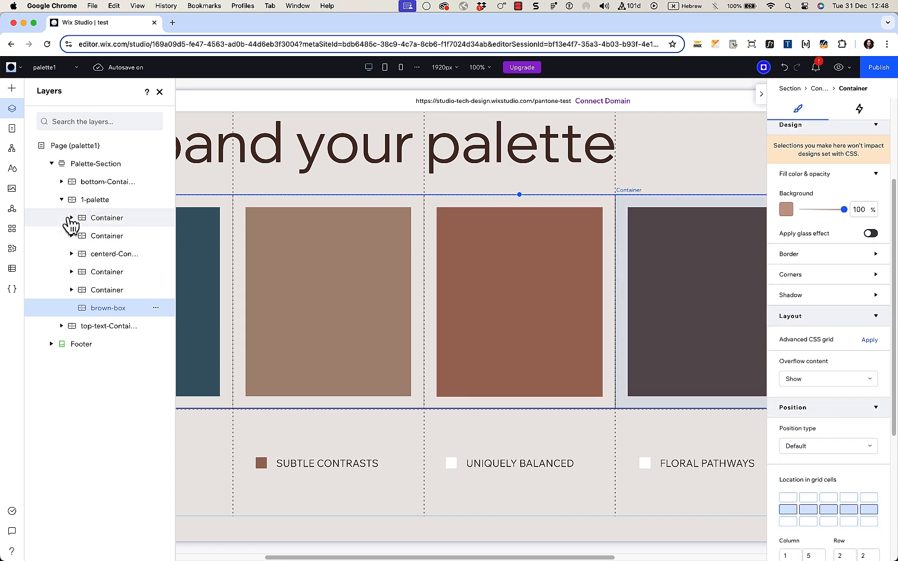
{"action": "left_click", "coordinate": [91, 205]}
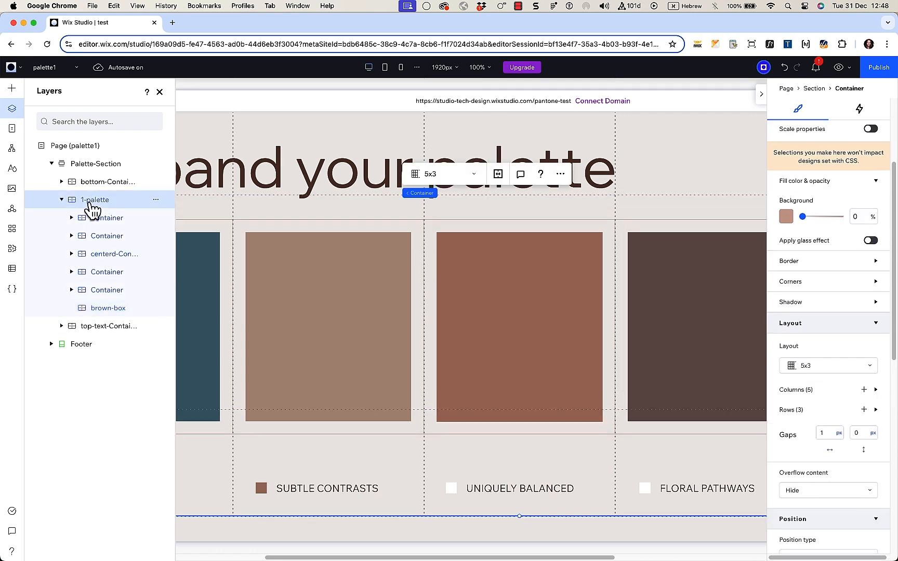
{"action": "scroll", "coordinate": [829, 295], "scroll_direction": "down", "scroll_amount": 2}
{"action": "scroll", "coordinate": [830, 295], "scroll_direction": "down", "scroll_amount": 1}
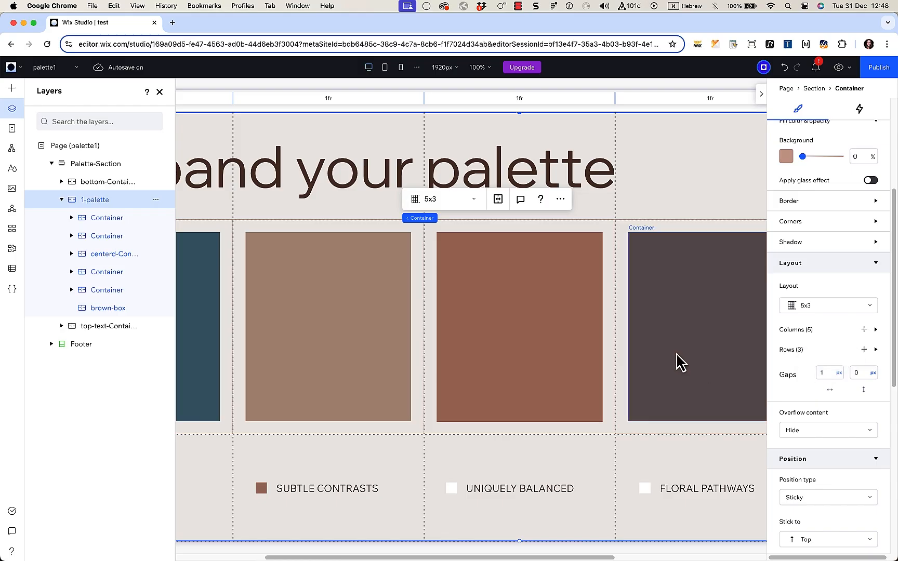
{"action": "scroll", "coordinate": [678, 361], "scroll_direction": "down", "scroll_amount": 2}
{"action": "scroll", "coordinate": [676, 360], "scroll_direction": "up", "scroll_amount": 2}
{"action": "left_click", "coordinate": [837, 68]}
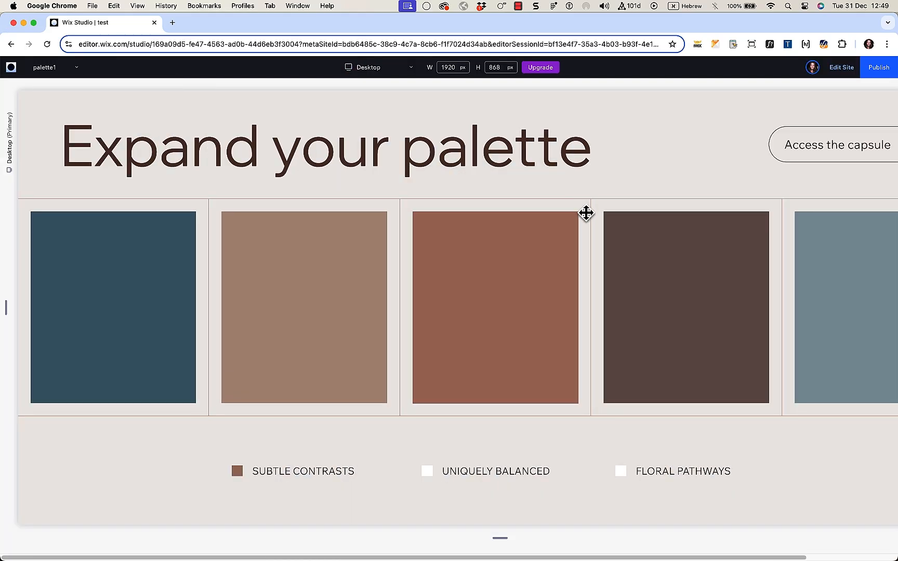
Step: Select the small-box layer and expand its five column widths in the Inspector
{"action": "scroll", "coordinate": [329, 255], "scroll_direction": "down", "scroll_amount": 8}
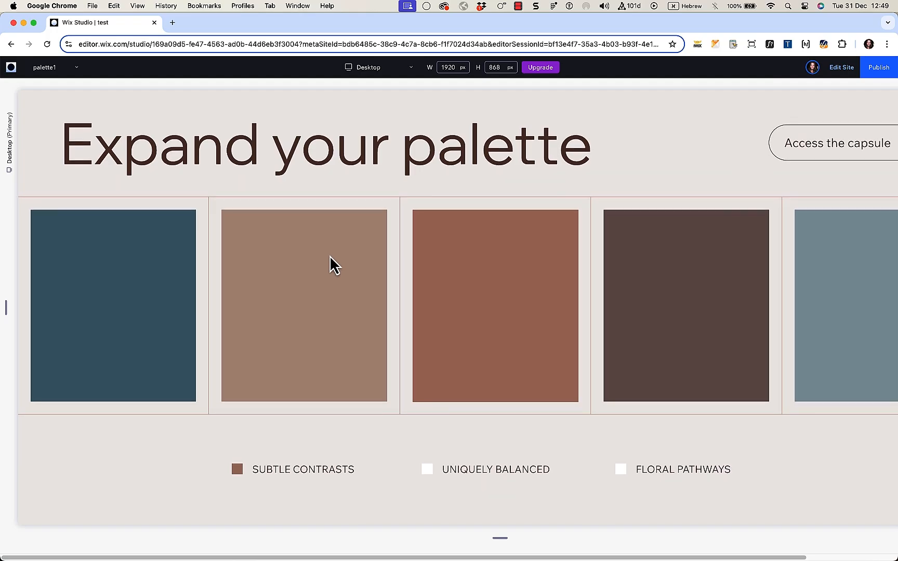
{"action": "scroll", "coordinate": [330, 262], "scroll_direction": "up", "scroll_amount": 8}
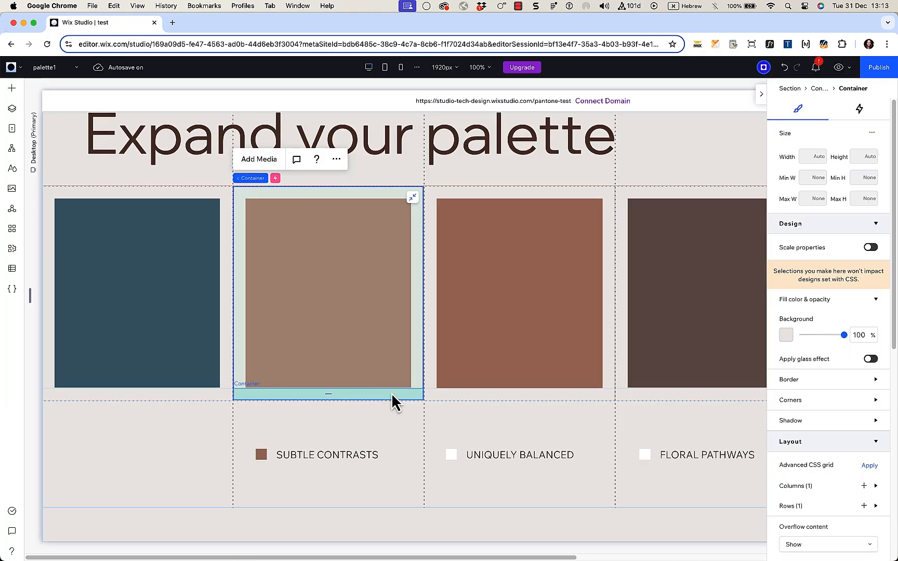
{"action": "scroll", "coordinate": [390, 376], "scroll_direction": "down", "scroll_amount": 1}
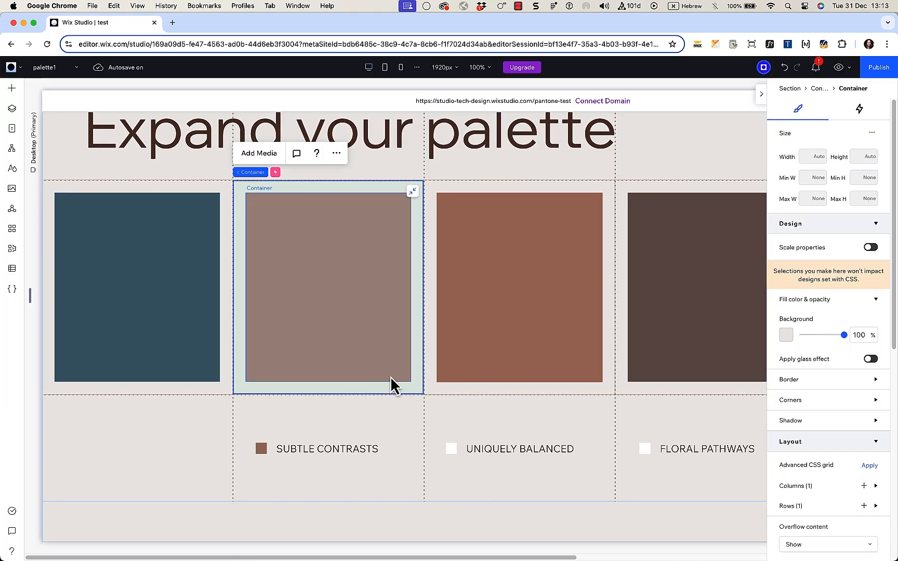
{"action": "left_click", "coordinate": [11, 88]}
{"action": "left_click", "coordinate": [15, 117]}
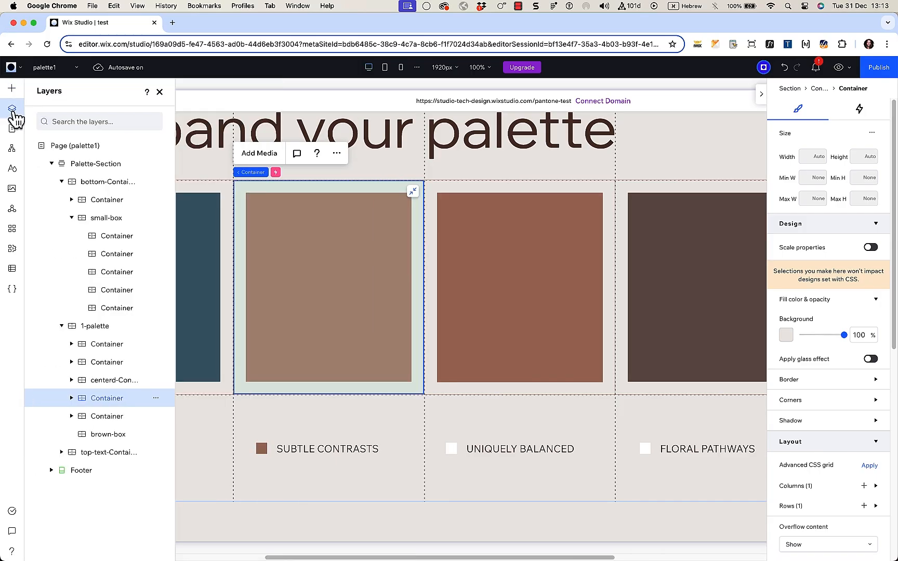
{"action": "left_click", "coordinate": [103, 218]}
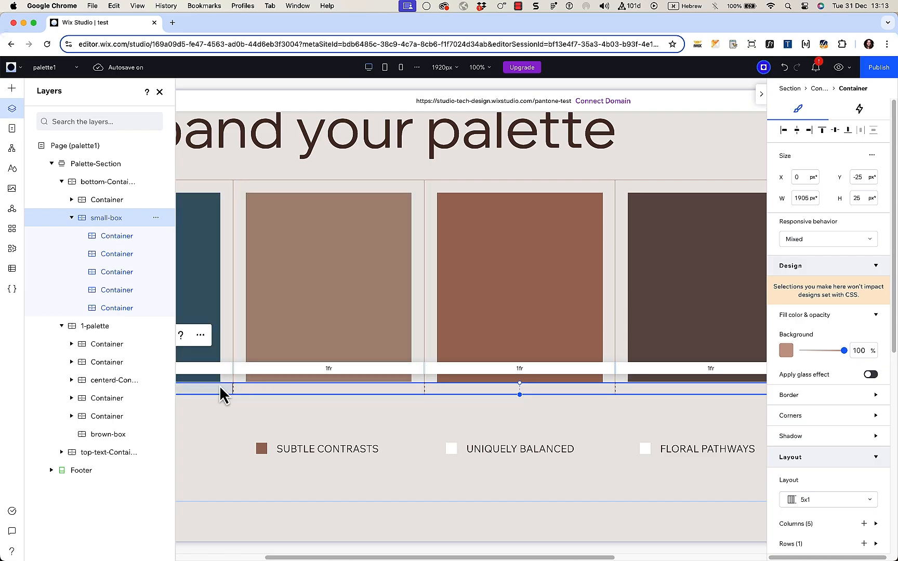
{"action": "scroll", "coordinate": [832, 483], "scroll_direction": "down", "scroll_amount": 2}
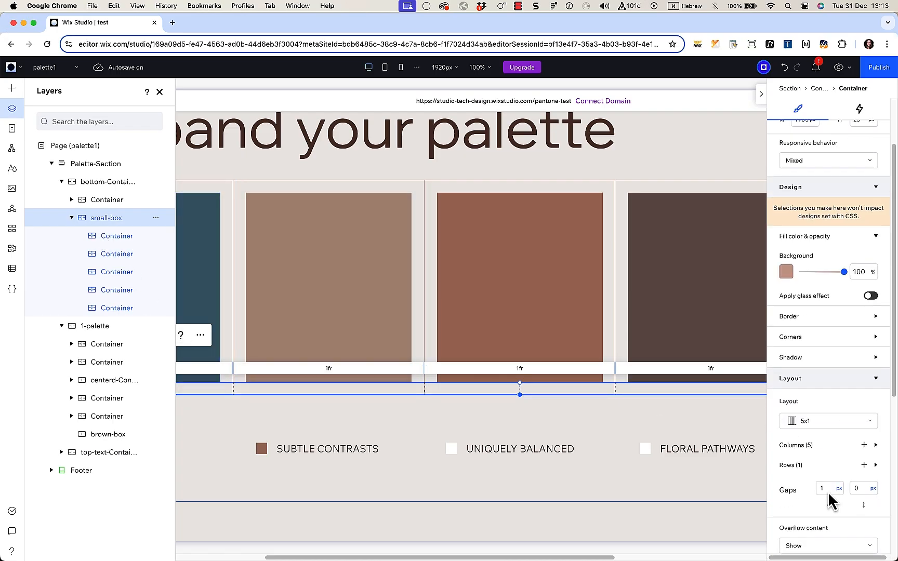
{"action": "left_click", "coordinate": [831, 446]}
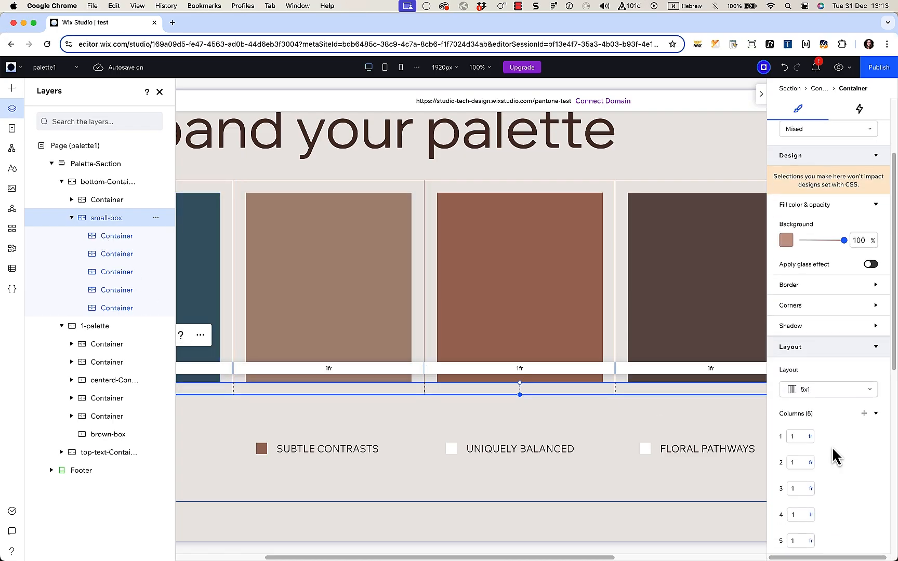
Step: Select each container inside small-box, reselect small-box, and close the Layers list
{"action": "left_click", "coordinate": [107, 240]}
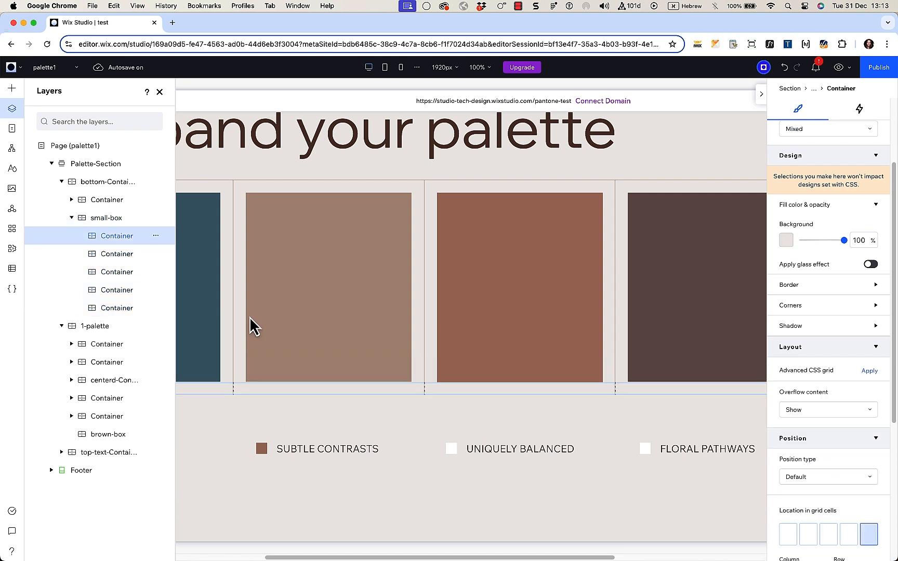
{"action": "left_click", "coordinate": [264, 390]}
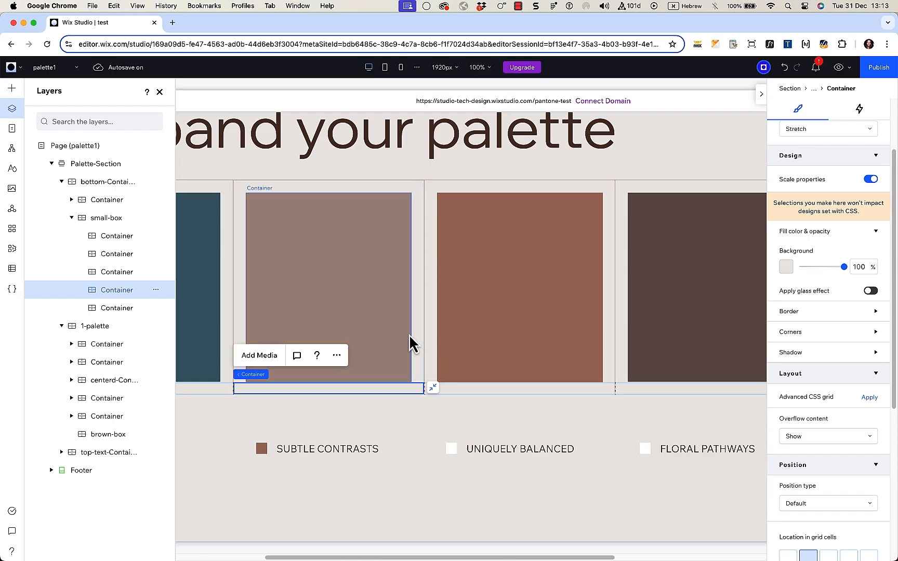
{"action": "left_click", "coordinate": [420, 317]}
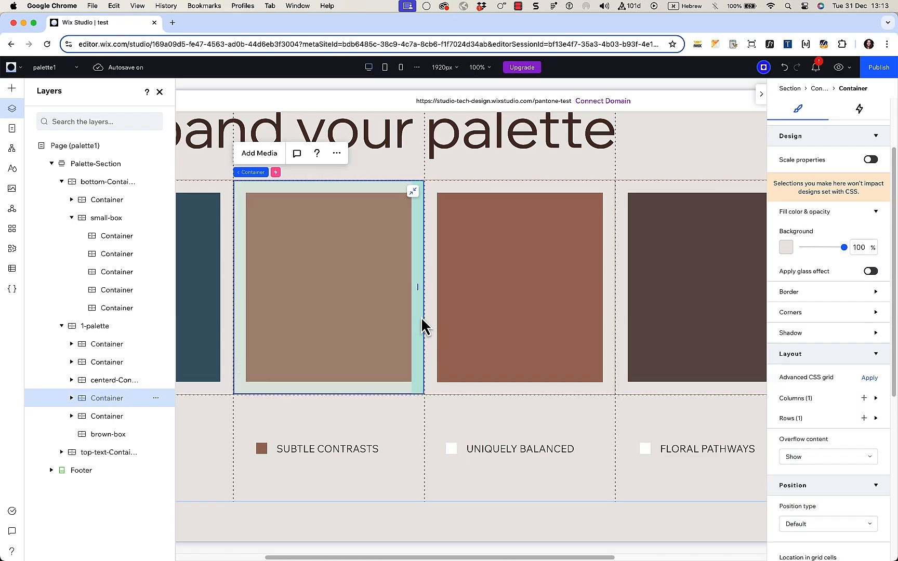
{"action": "left_click", "coordinate": [407, 393]}
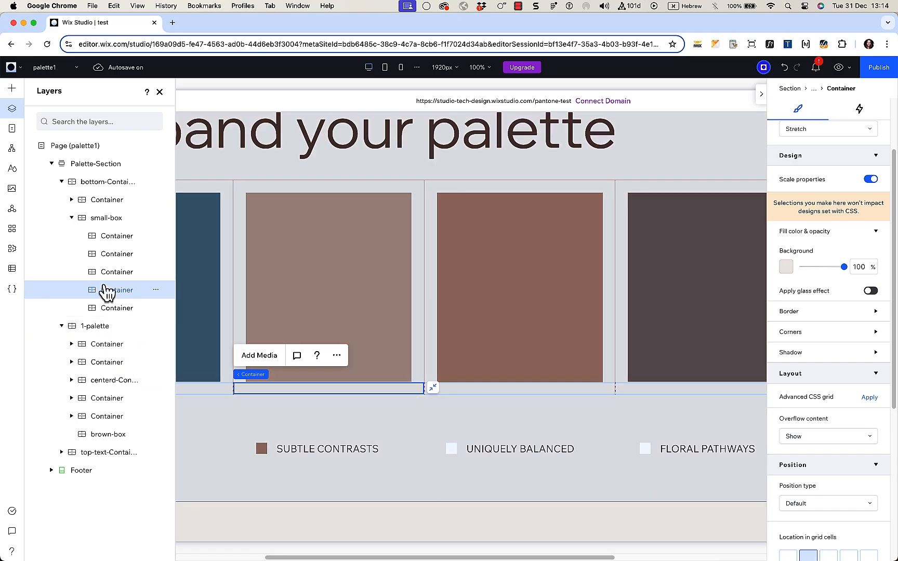
{"action": "left_click", "coordinate": [107, 223]}
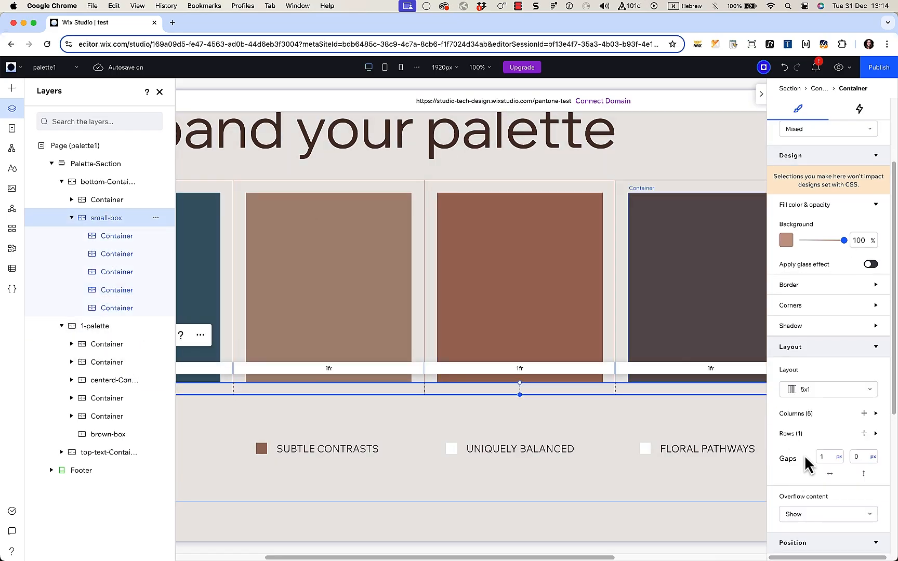
{"action": "left_click", "coordinate": [161, 94]}
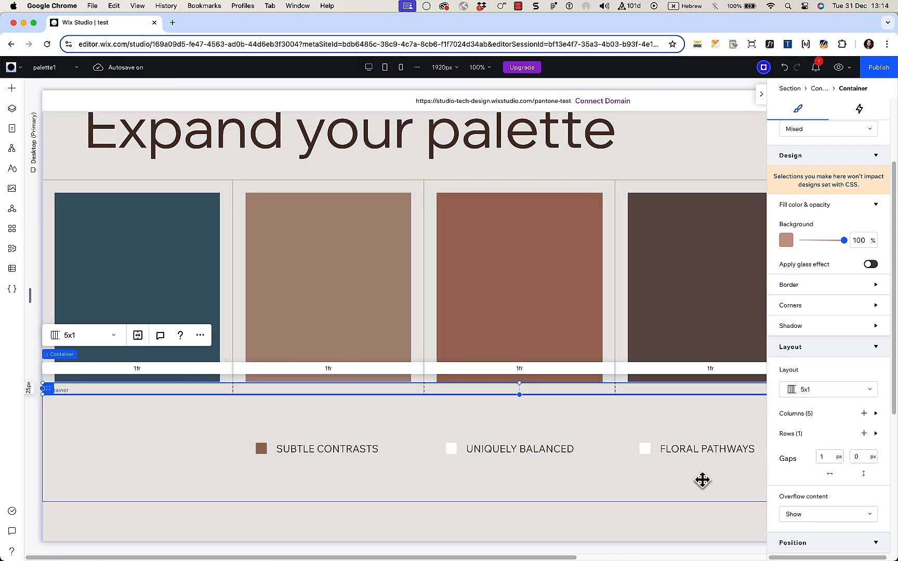
{"action": "scroll", "coordinate": [701, 479], "scroll_direction": "down", "scroll_amount": 2}
{"action": "scroll", "coordinate": [571, 445], "scroll_direction": "up", "scroll_amount": 3}
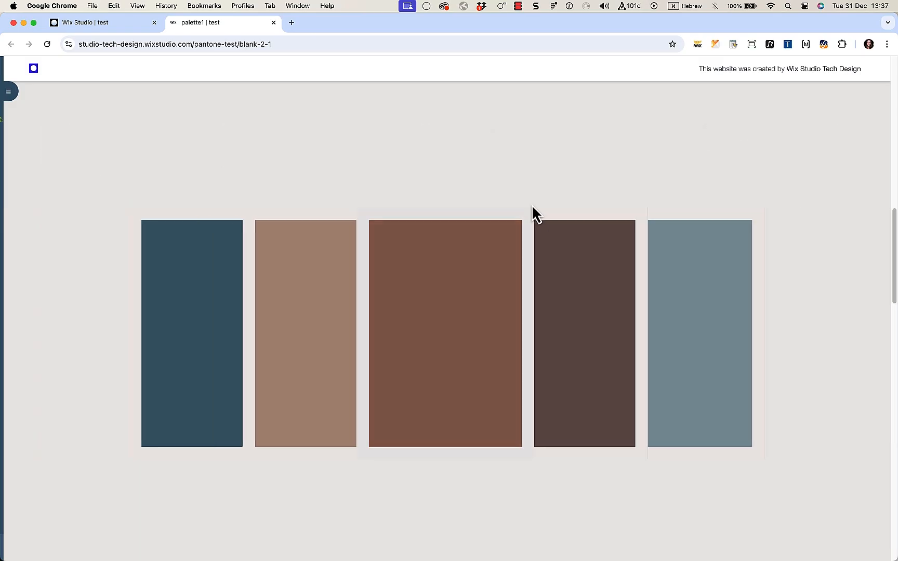
Step: Scroll the live site up and down to watch the cards animate into the palette grid
{"action": "scroll", "coordinate": [531, 204], "scroll_direction": "up", "scroll_amount": 15}
{"action": "scroll", "coordinate": [531, 204], "scroll_direction": "down", "scroll_amount": 10}
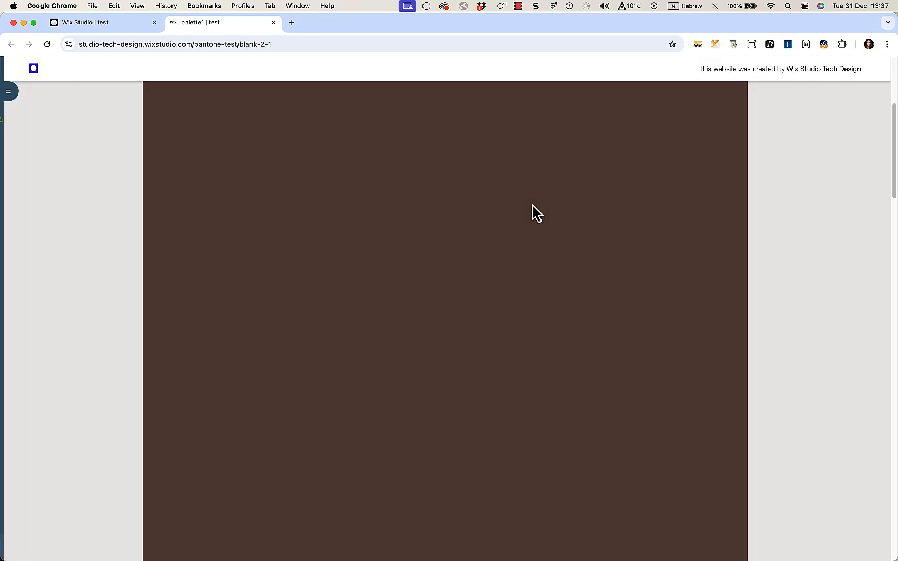
{"action": "scroll", "coordinate": [532, 203], "scroll_direction": "down", "scroll_amount": 5}
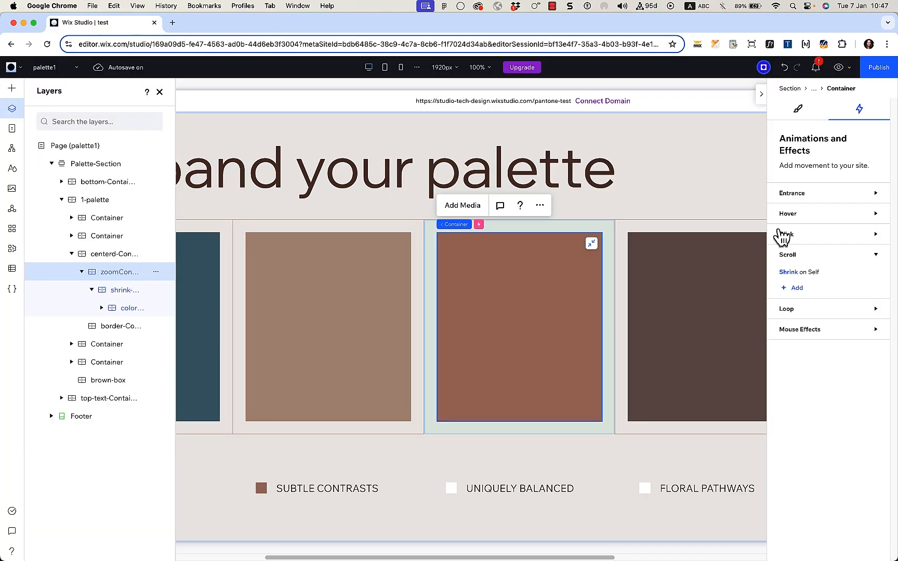
Step: Show zoomContainer's Shrink on Self settings: from top, 300% scale, speed 0, area 0–50%
{"action": "left_click", "coordinate": [804, 114]}
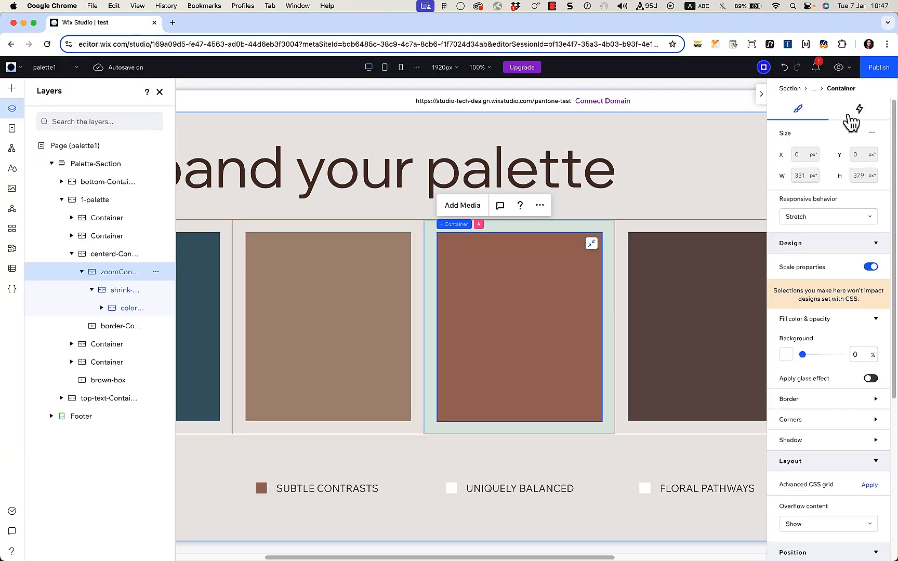
{"action": "left_click", "coordinate": [859, 112]}
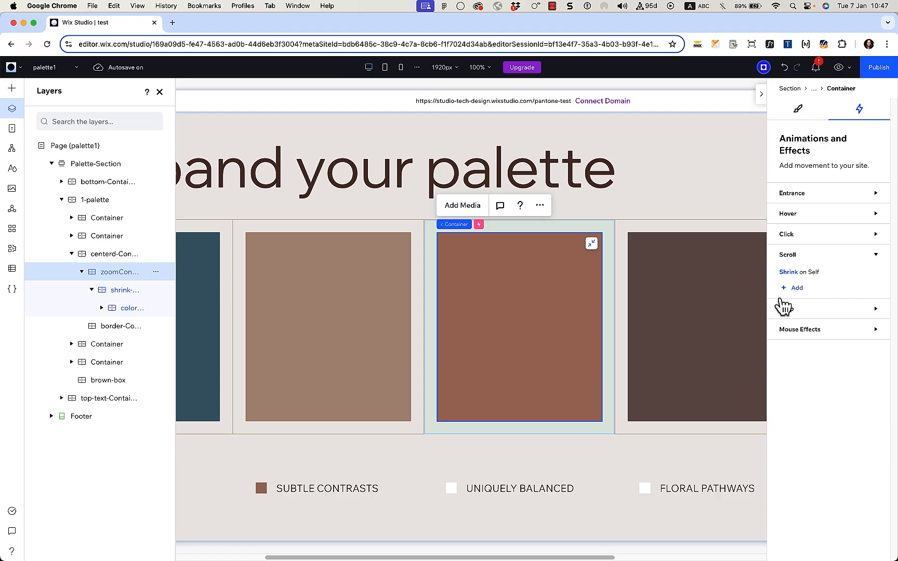
{"action": "left_click", "coordinate": [790, 274]}
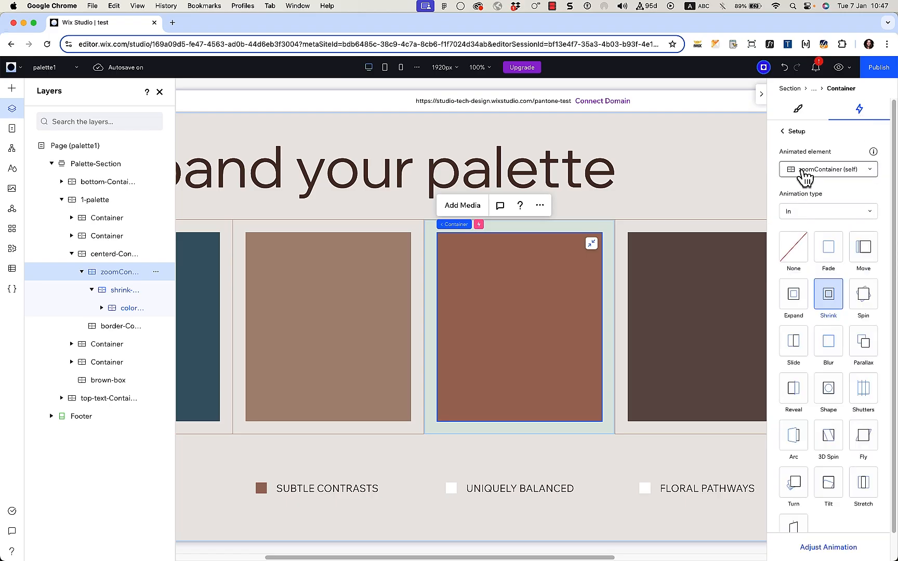
{"action": "left_click", "coordinate": [831, 547]}
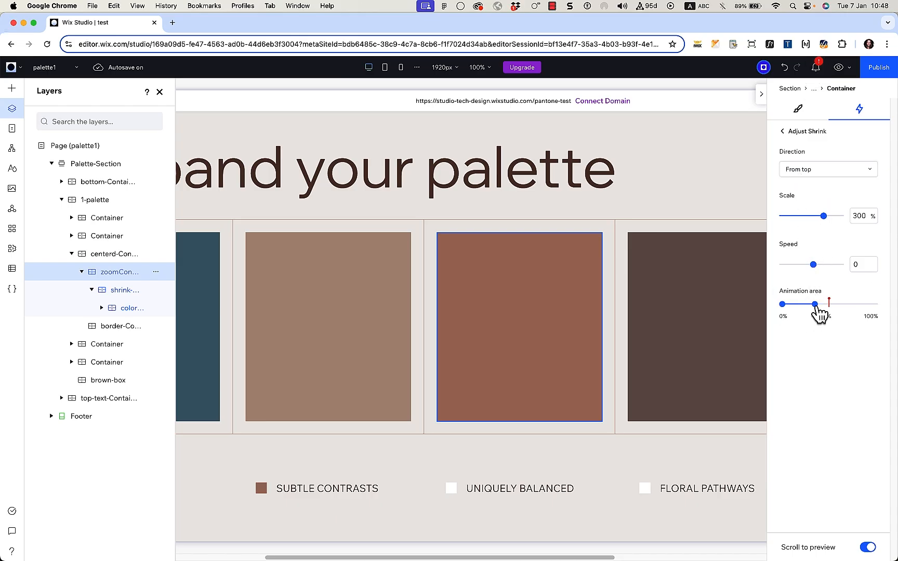
{"action": "left_click", "coordinate": [838, 67]}
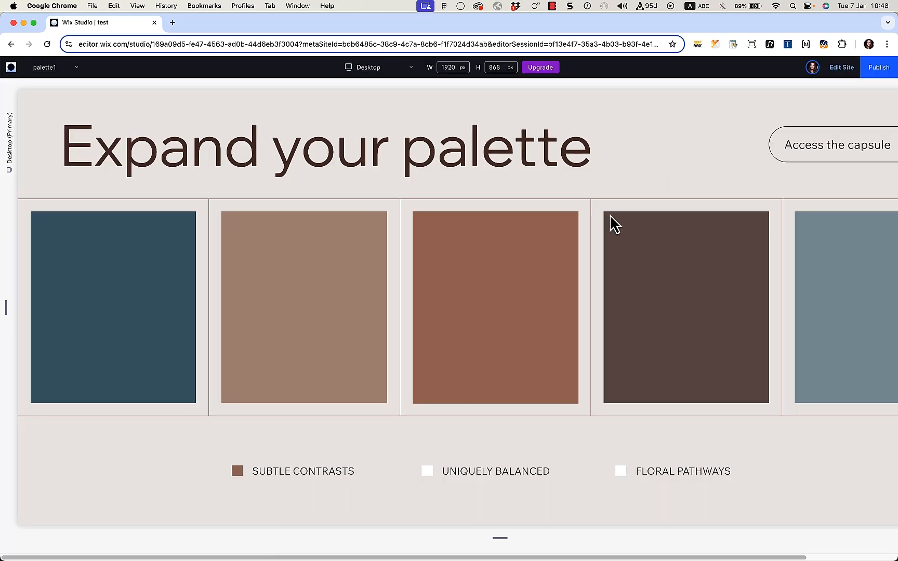
{"action": "left_click", "coordinate": [610, 215]}
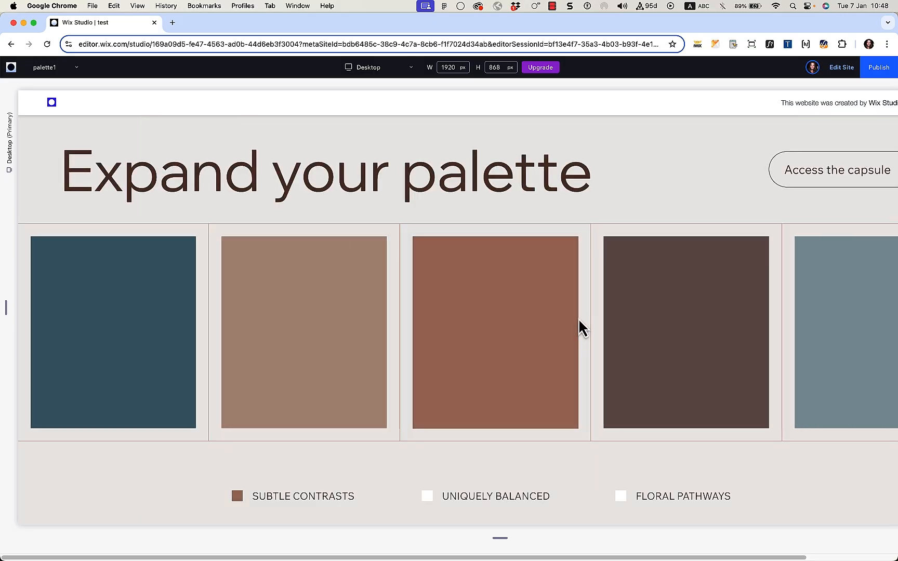
{"action": "left_click", "coordinate": [842, 69]}
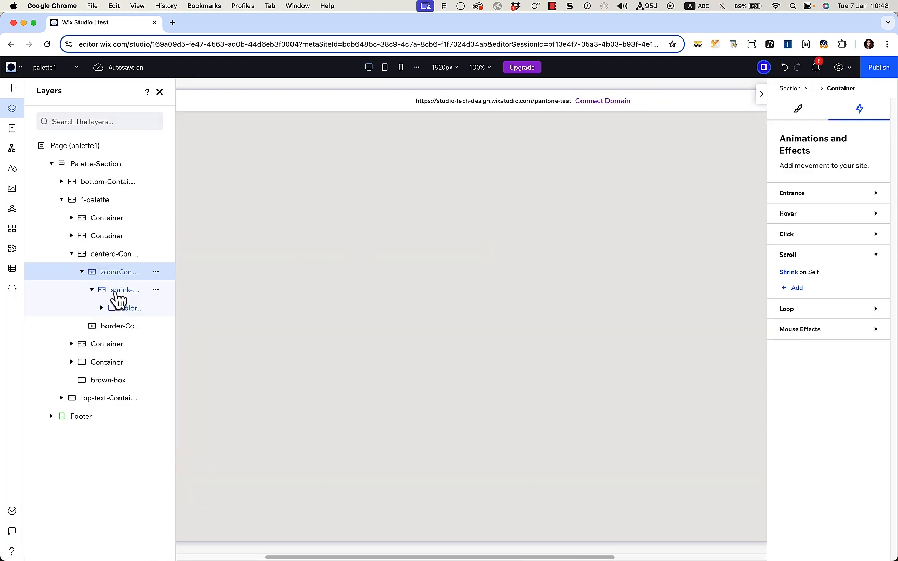
Step: Check the shrink-Container's Shrink on Self settings and preview the animation
{"action": "left_click", "coordinate": [122, 299]}
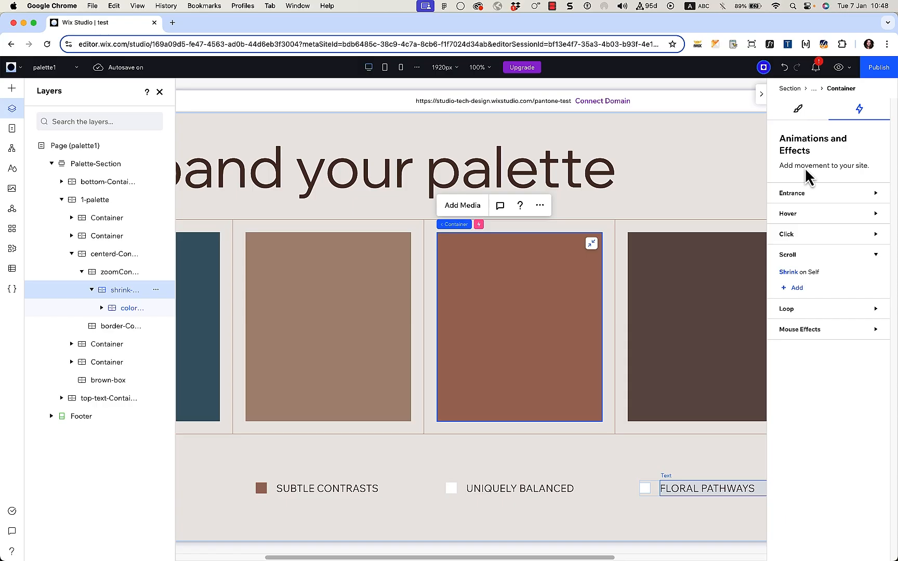
{"action": "left_click", "coordinate": [800, 272]}
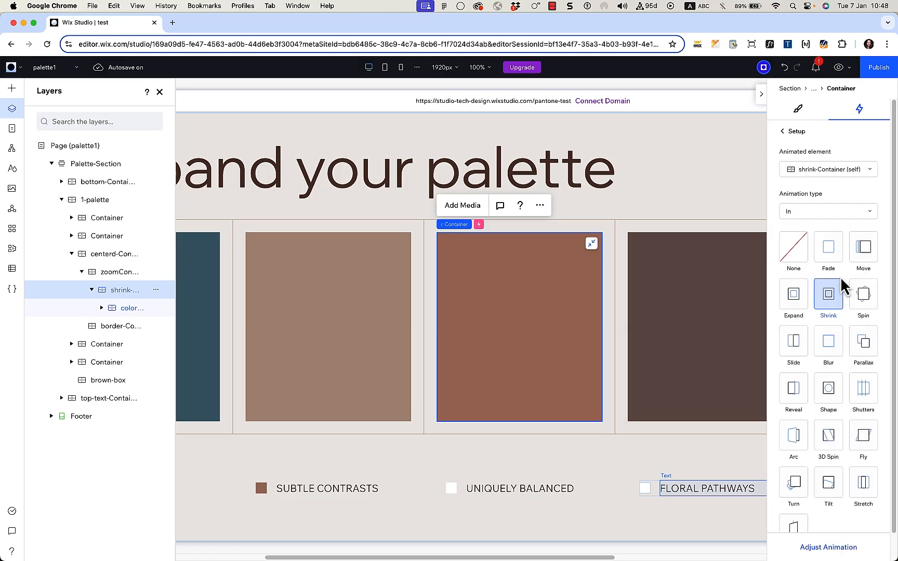
{"action": "left_click", "coordinate": [829, 547]}
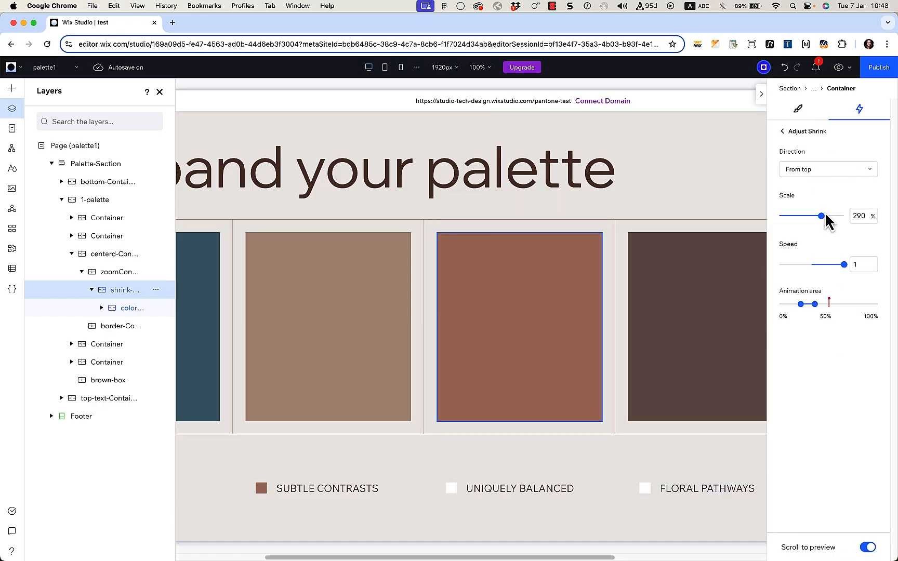
{"action": "mouse_move", "coordinate": [800, 308]}
{"action": "left_click", "coordinate": [838, 68]}
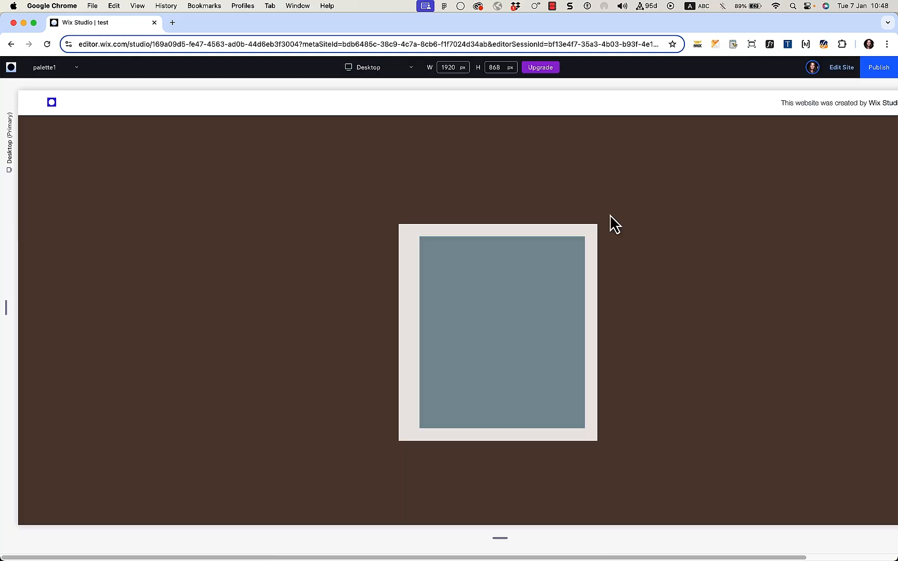
{"action": "scroll", "coordinate": [611, 216], "scroll_direction": "down", "scroll_amount": 5}
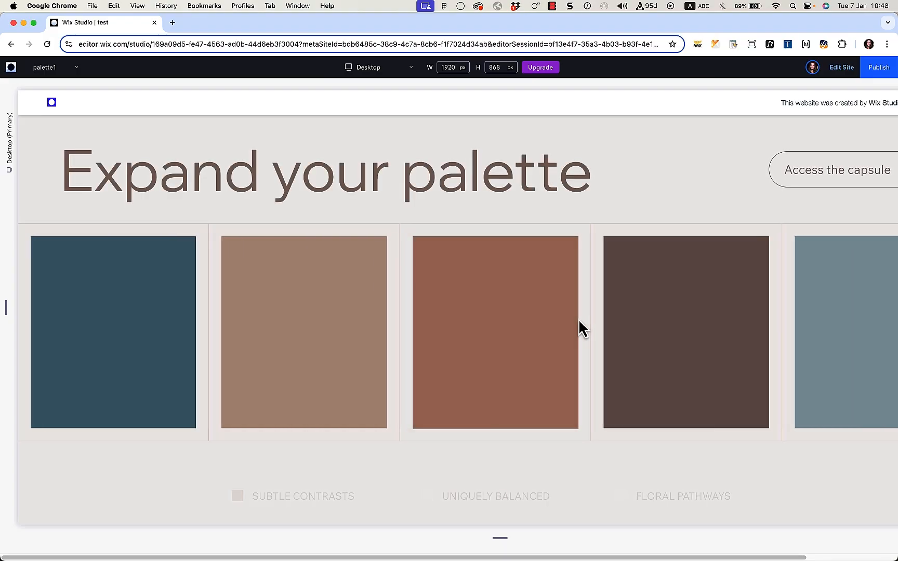
{"action": "left_click", "coordinate": [844, 72]}
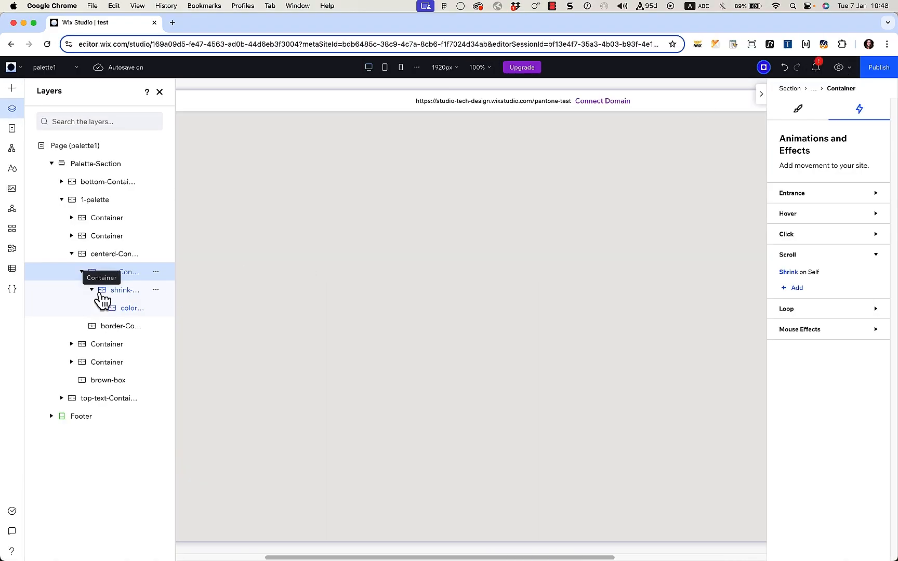
Step: Reselect shrink-Container, recheck its 290% scale, speed 1 shrink, and view its Design settings
{"action": "left_click", "coordinate": [121, 296]}
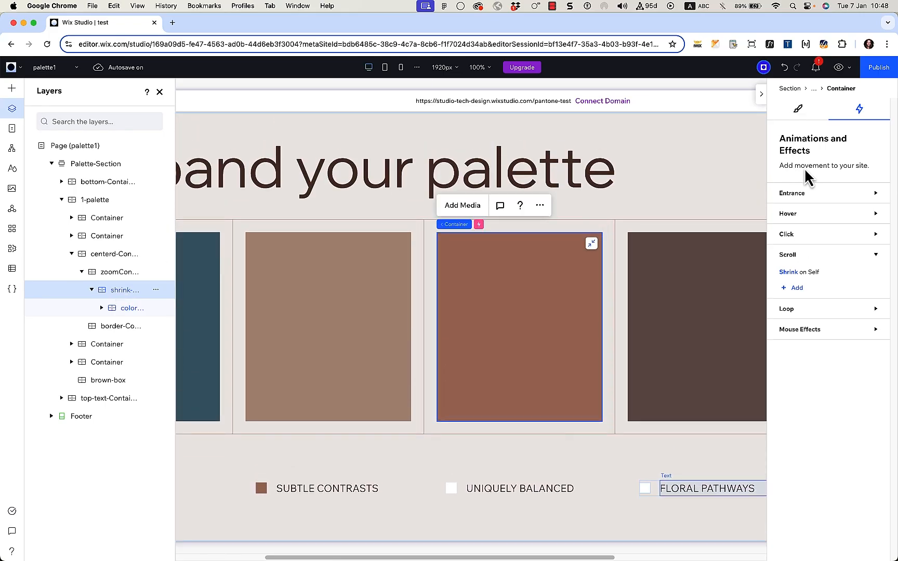
{"action": "left_click", "coordinate": [792, 272]}
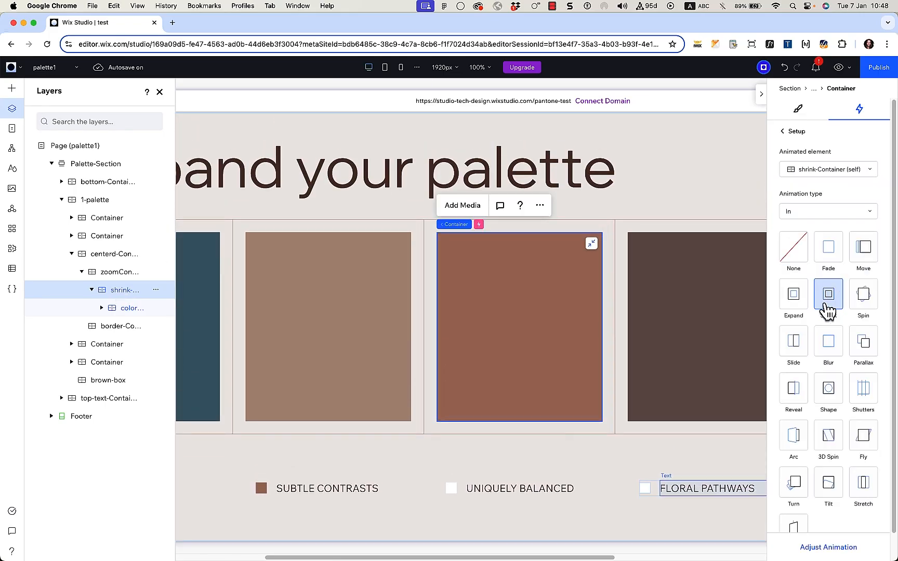
{"action": "left_click", "coordinate": [826, 547]}
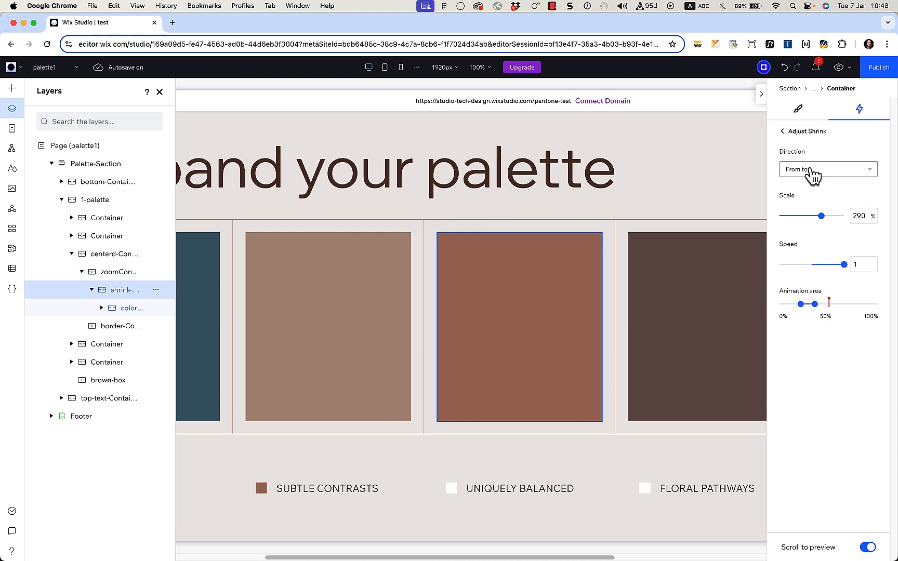
{"action": "mouse_move", "coordinate": [803, 313]}
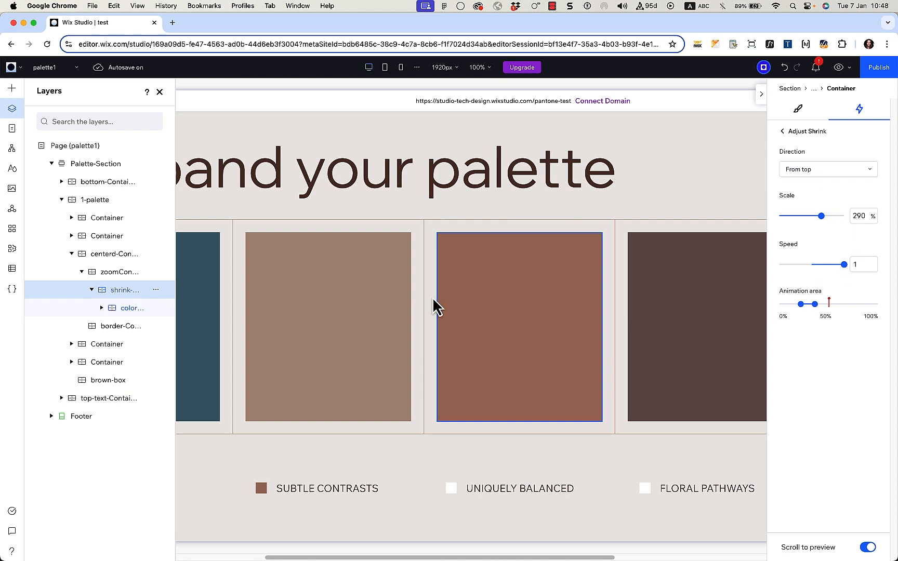
{"action": "left_click", "coordinate": [800, 110]}
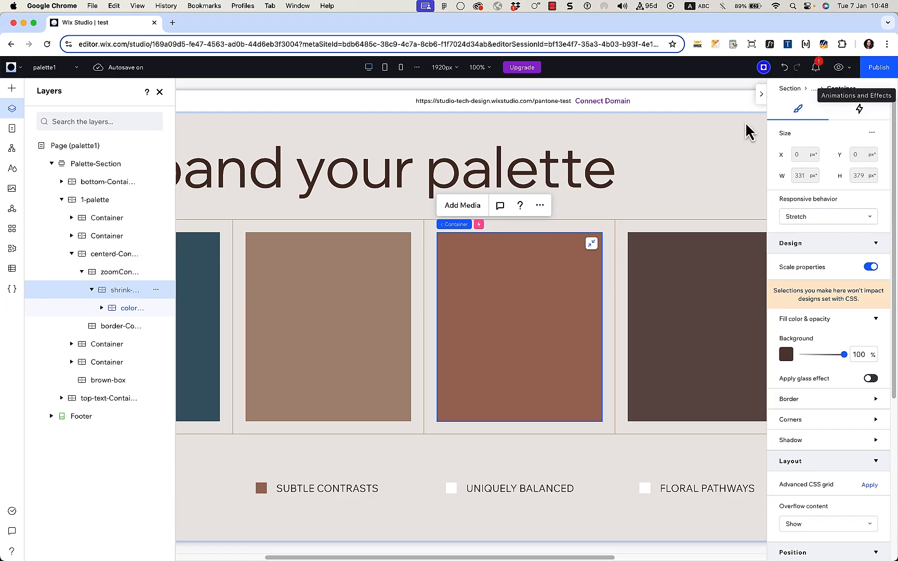
Step: Review the colour box's Fade on Self effect (0% starting opacity, area ~20–50%), then preview
{"action": "left_click", "coordinate": [122, 310]}
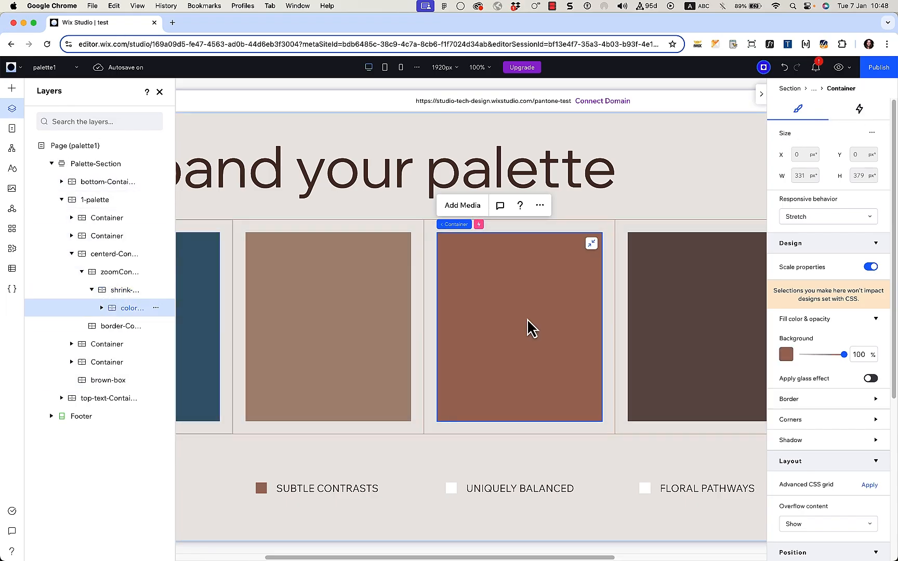
{"action": "left_click", "coordinate": [860, 110]}
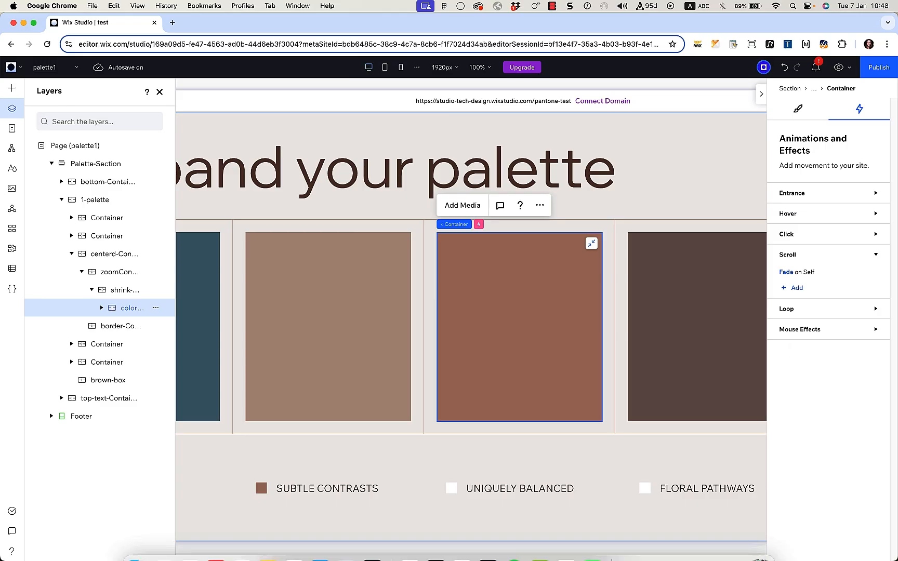
{"action": "left_click", "coordinate": [793, 276]}
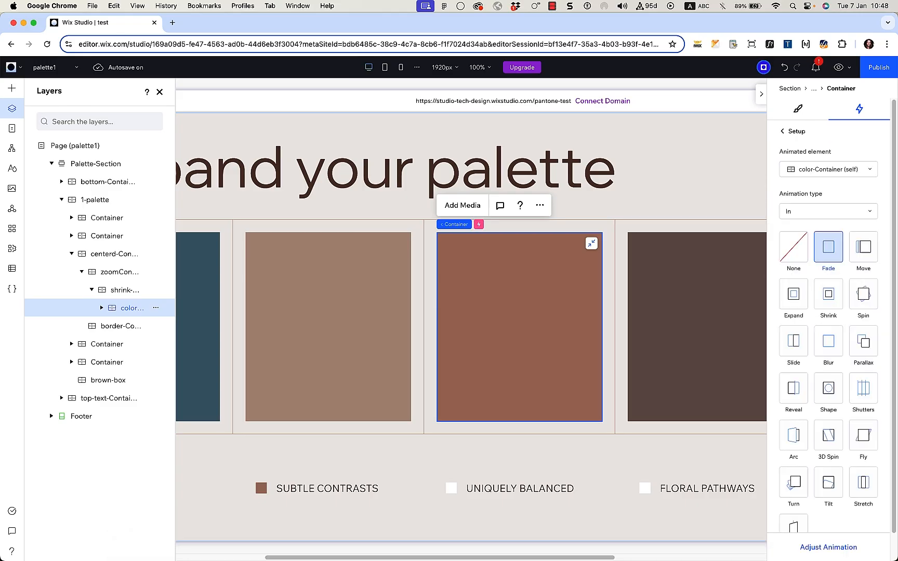
{"action": "left_click", "coordinate": [829, 547]}
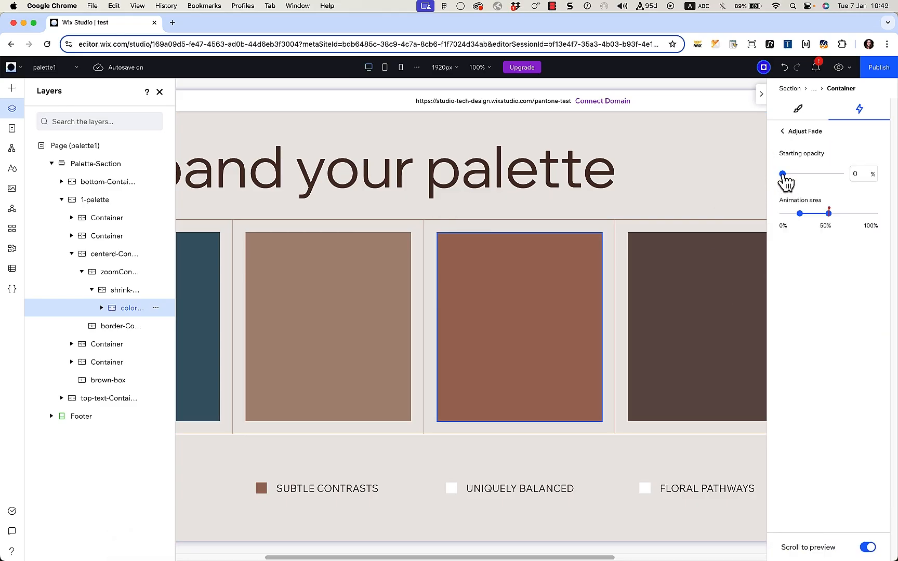
{"action": "mouse_move", "coordinate": [800, 215]}
{"action": "left_click", "coordinate": [837, 67]}
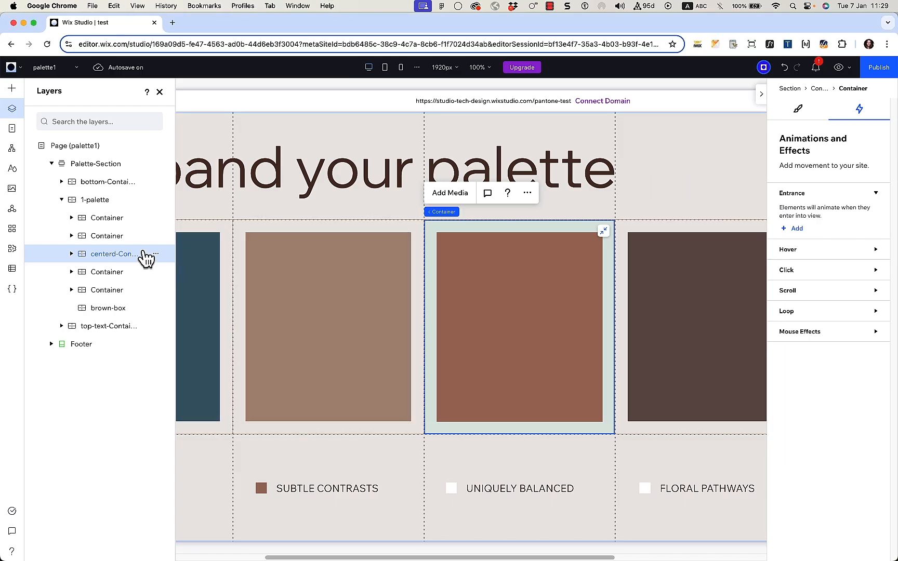
Step: Expand centerd-Container and inspect zoomContainer's Shrink, the shrink layer, and the colour layer's Fade
{"action": "left_click", "coordinate": [71, 253]}
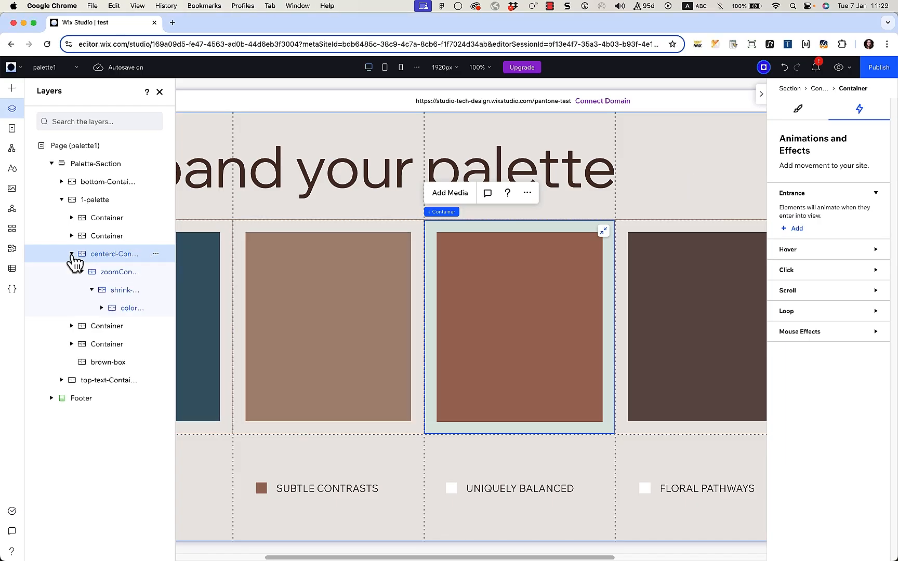
{"action": "left_click", "coordinate": [109, 275]}
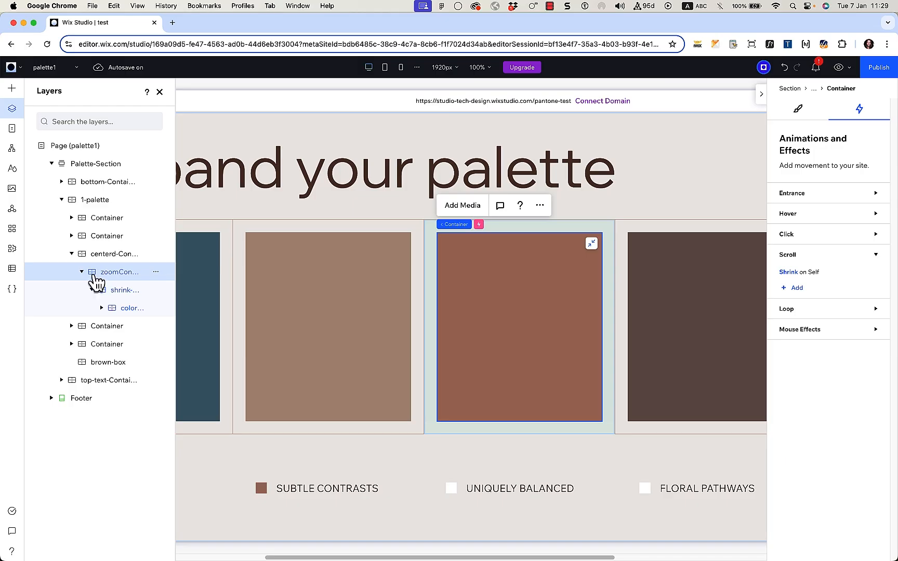
{"action": "left_click", "coordinate": [119, 296]}
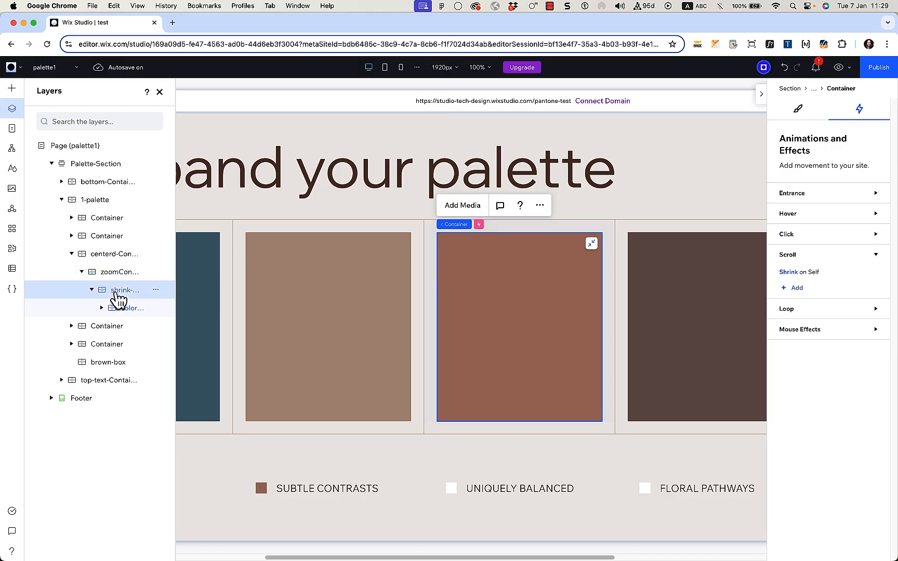
{"action": "left_click", "coordinate": [131, 309]}
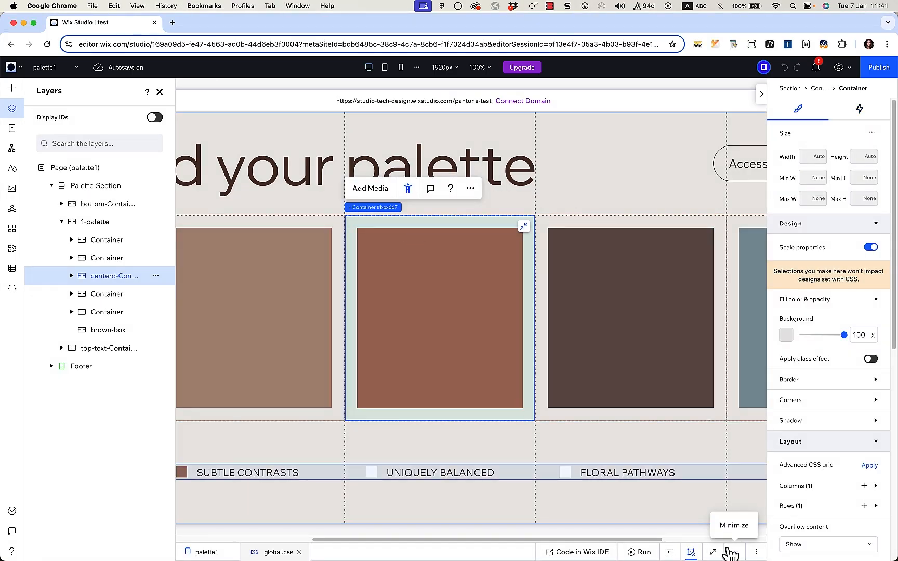
Step: Enlarge the code panel to read global.css, checking the card-fix1 class and card-fix2 z-index rule
{"action": "left_click_drag", "start_coordinate": [731, 493], "coordinate": [732, 430]}
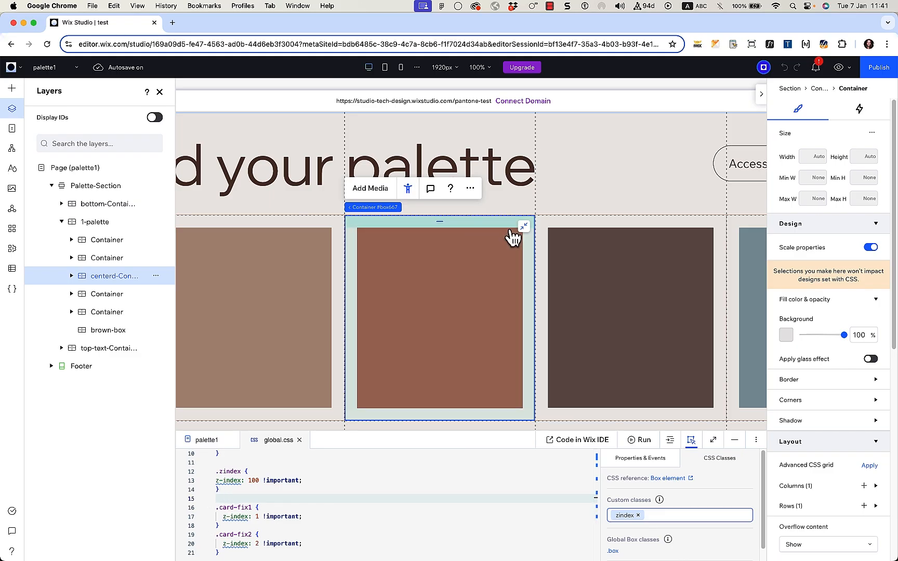
{"action": "left_click", "coordinate": [553, 233]}
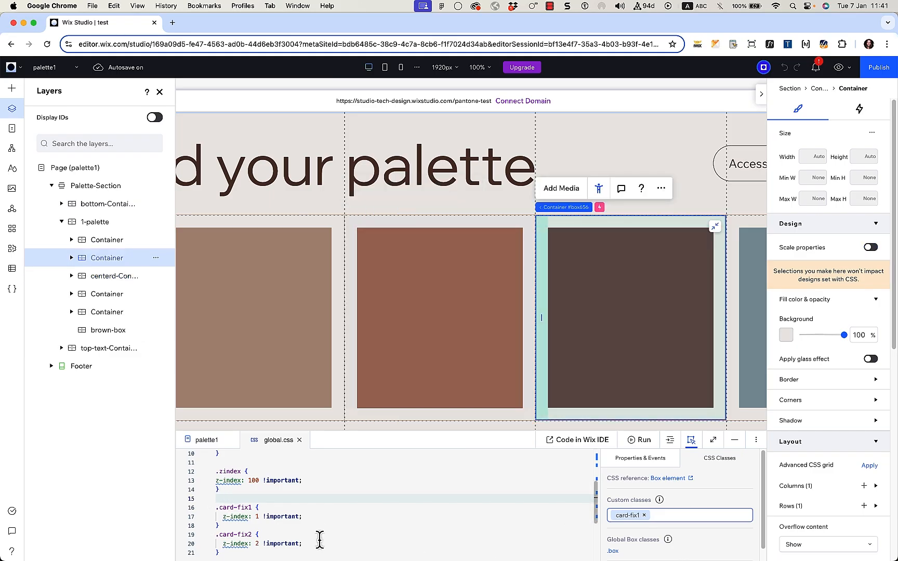
{"action": "scroll", "coordinate": [319, 540], "scroll_direction": "down", "scroll_amount": 2}
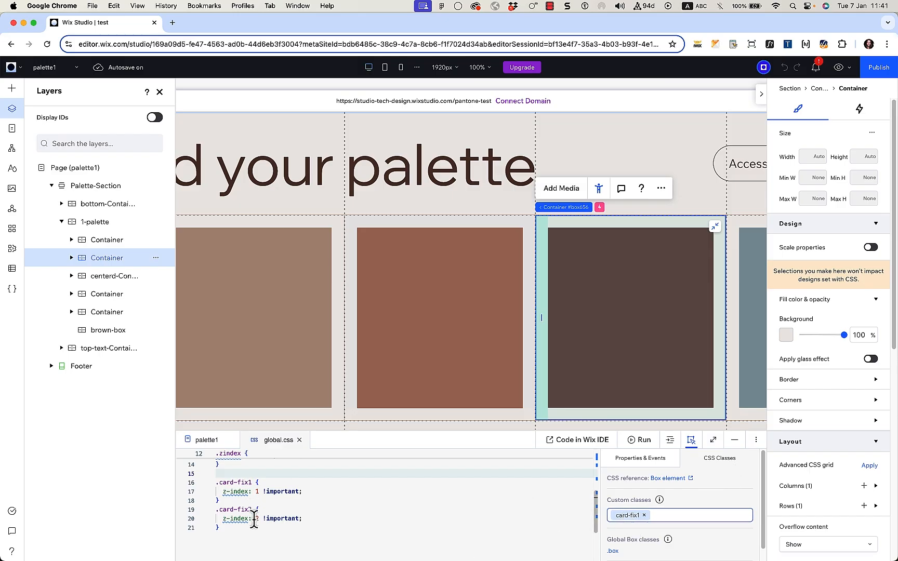
{"action": "left_click", "coordinate": [242, 510]}
{"action": "scroll", "coordinate": [242, 511], "scroll_direction": "up", "scroll_amount": 1}
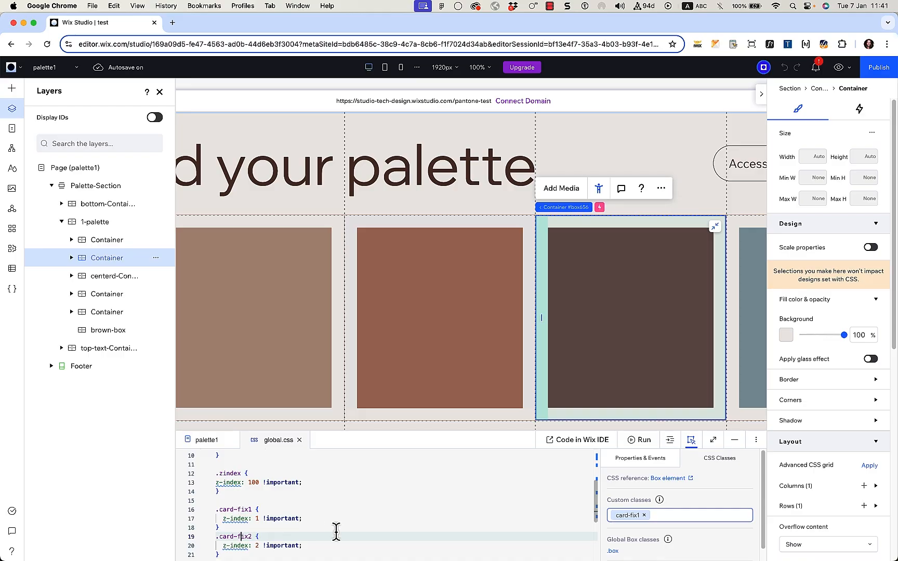
{"action": "scroll", "coordinate": [336, 530], "scroll_direction": "down", "scroll_amount": 2}
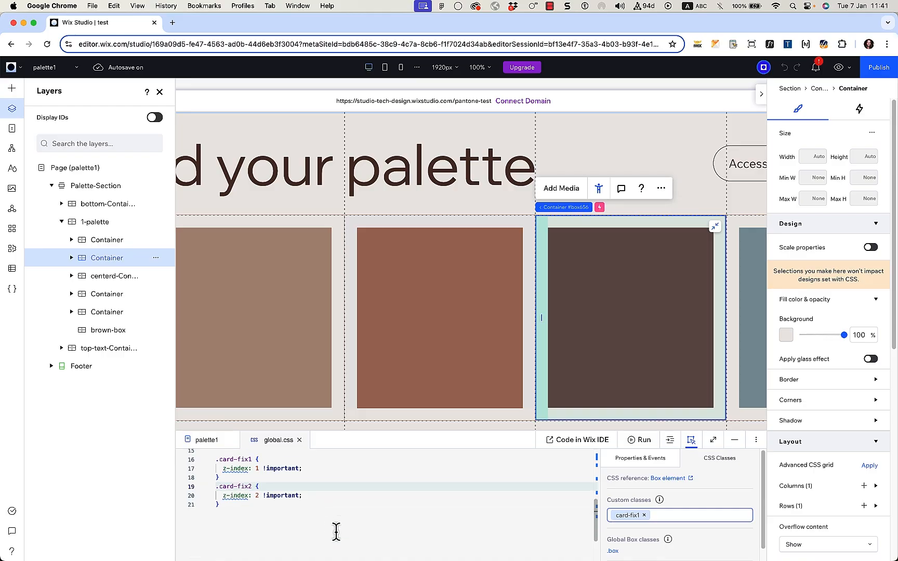
{"action": "left_click", "coordinate": [742, 234]}
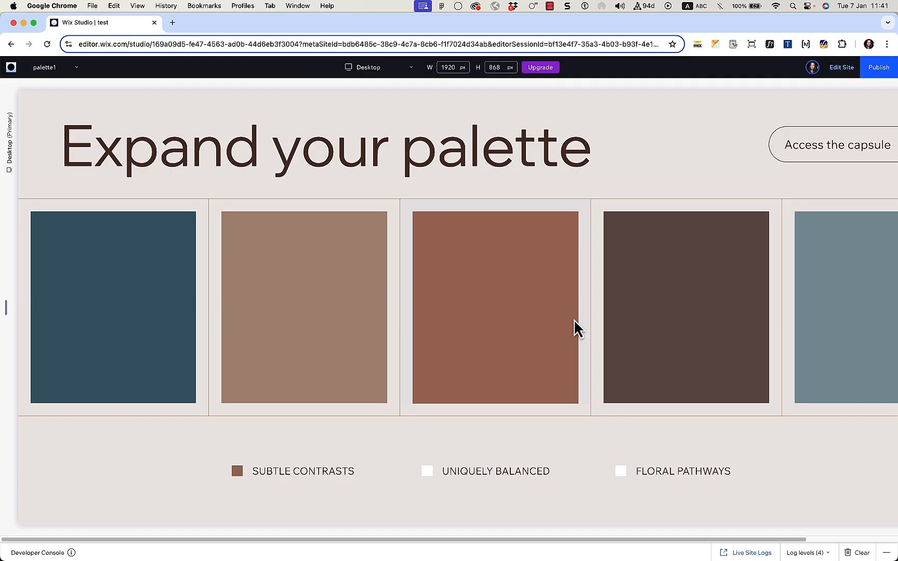
Step: Review the fourth colour card's Move on Self angle and distance settings
{"action": "left_click", "coordinate": [574, 321]}
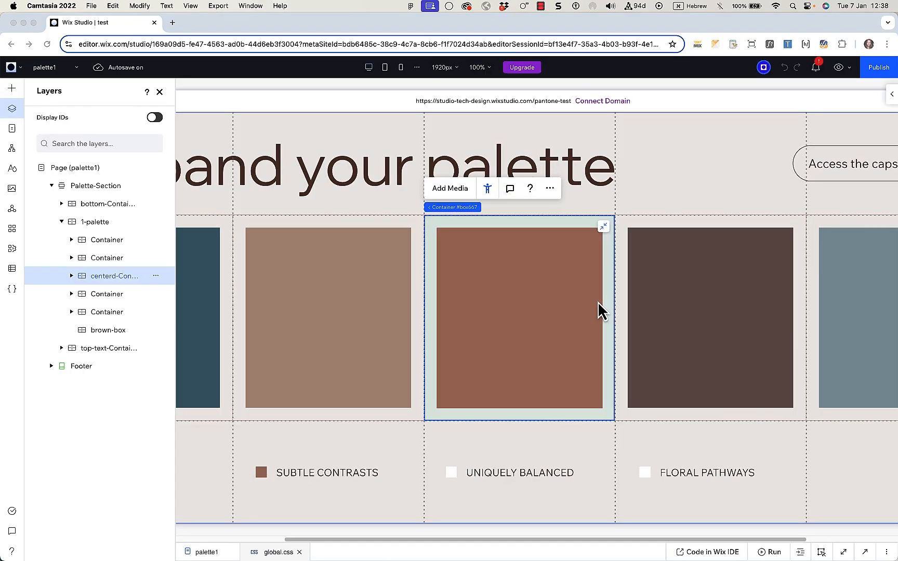
{"action": "left_click", "coordinate": [888, 98]}
{"action": "left_click", "coordinate": [644, 227]}
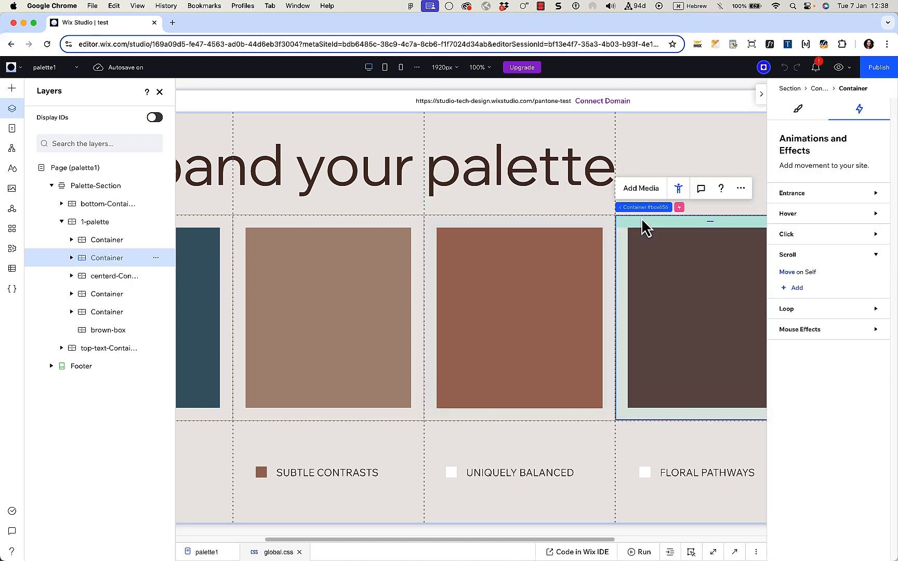
{"action": "left_click", "coordinate": [795, 275]}
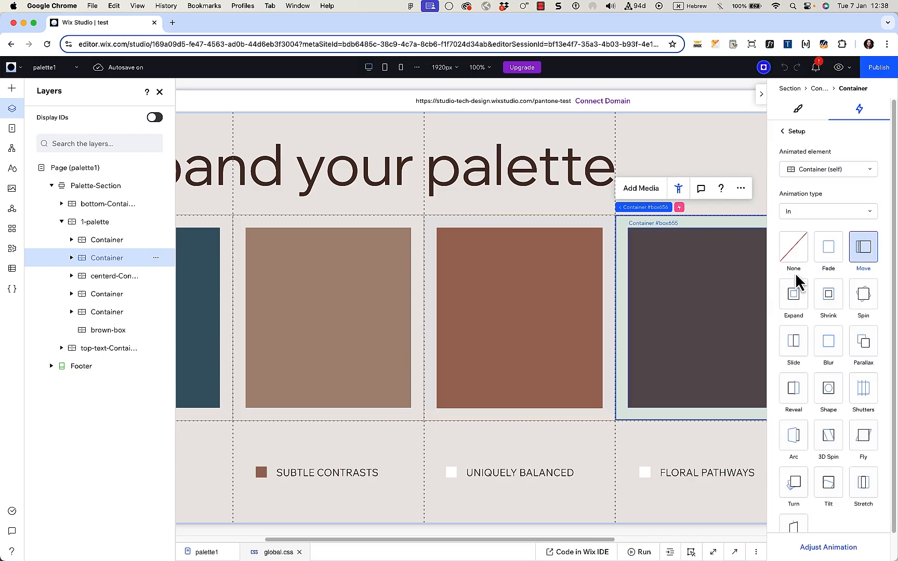
{"action": "left_click", "coordinate": [828, 547]}
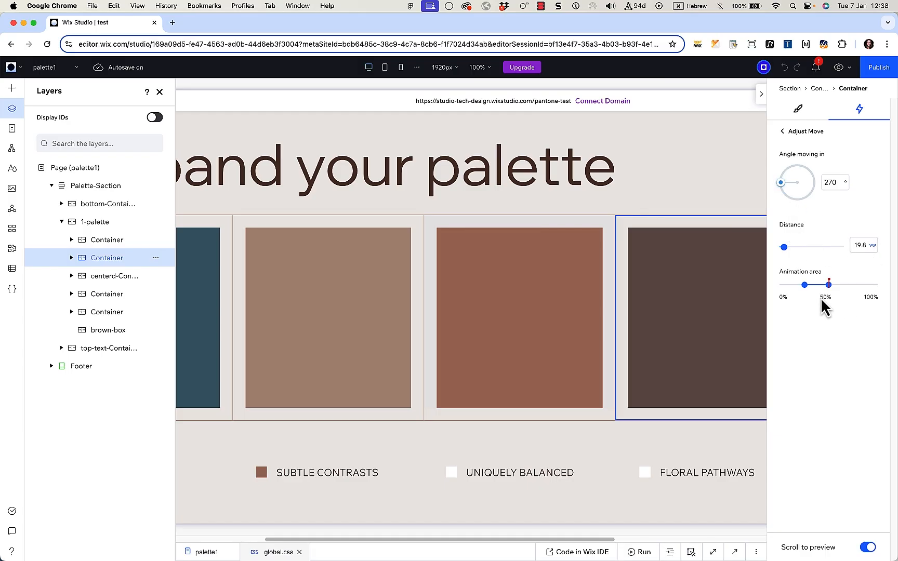
{"action": "mouse_move", "coordinate": [806, 287]}
{"action": "mouse_move", "coordinate": [831, 296]}
Step: Check the rightmost card's Move on Self effect at 270°
{"action": "left_click", "coordinate": [159, 92]}
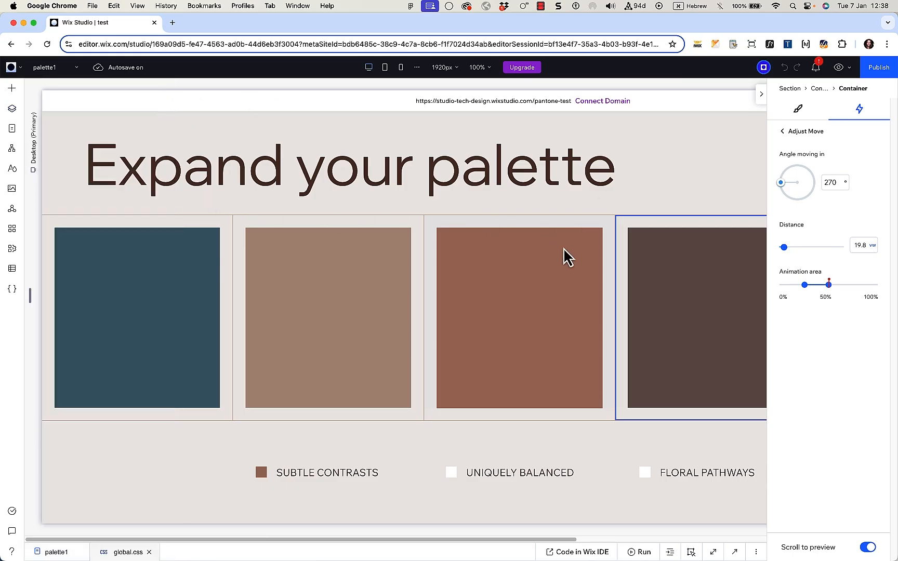
{"action": "scroll", "coordinate": [564, 249], "scroll_direction": "right", "scroll_amount": 1}
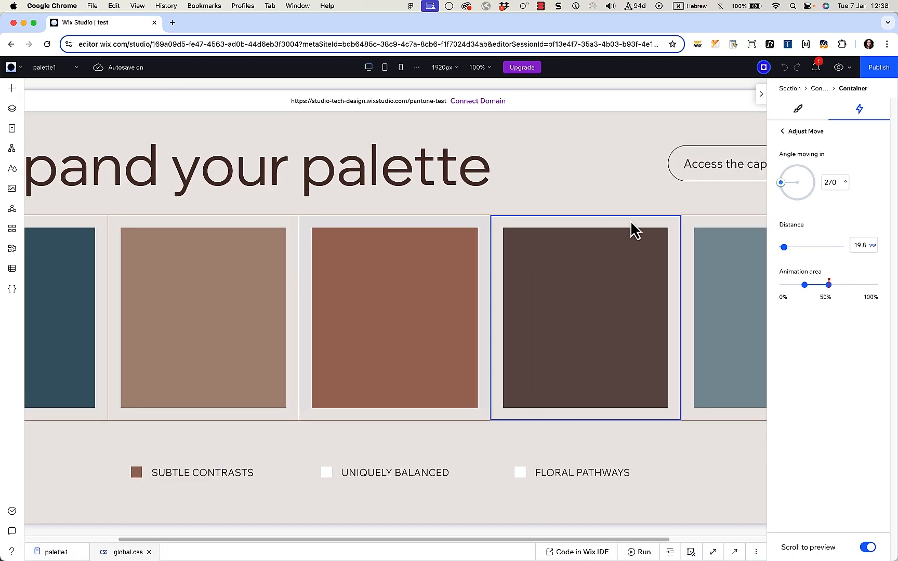
{"action": "left_click", "coordinate": [711, 232]}
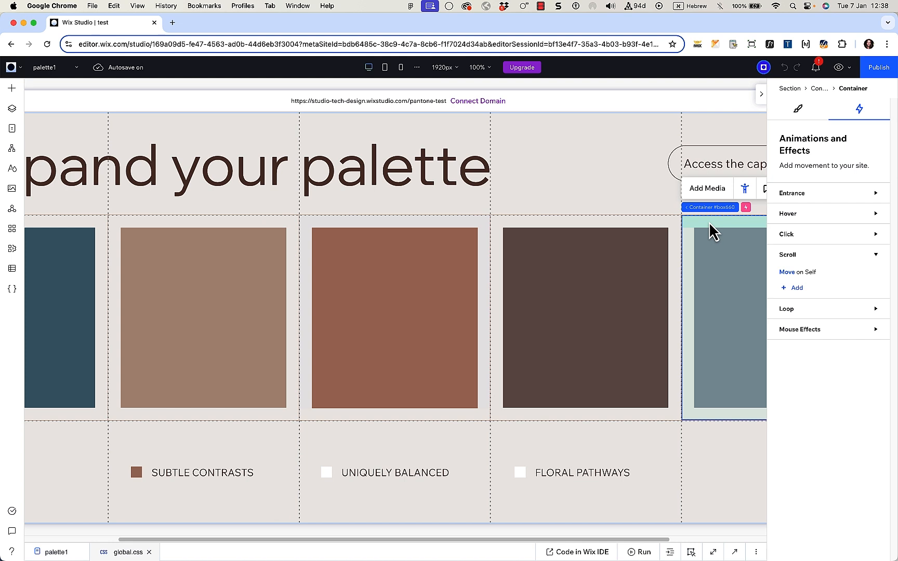
{"action": "left_click", "coordinate": [787, 283]}
{"action": "left_click", "coordinate": [838, 550]}
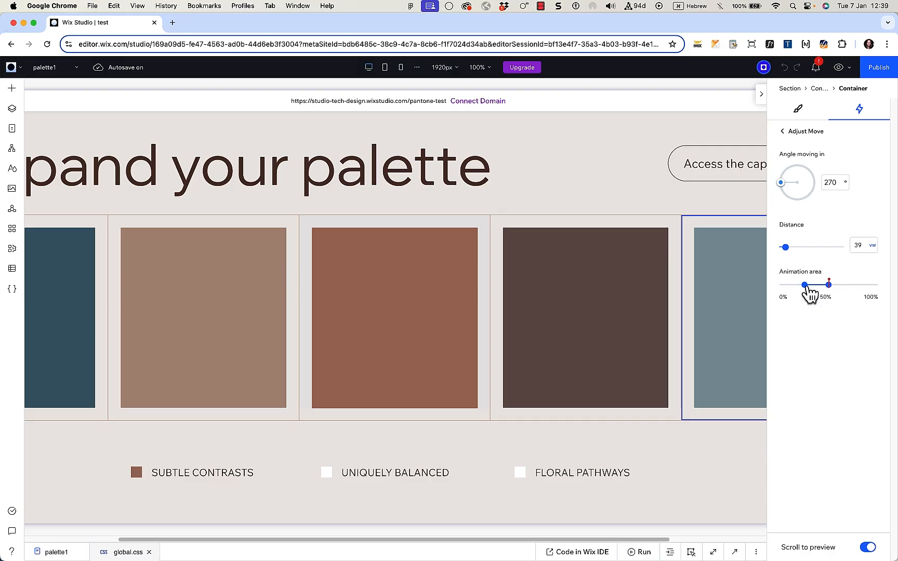
{"action": "mouse_move", "coordinate": [805, 286]}
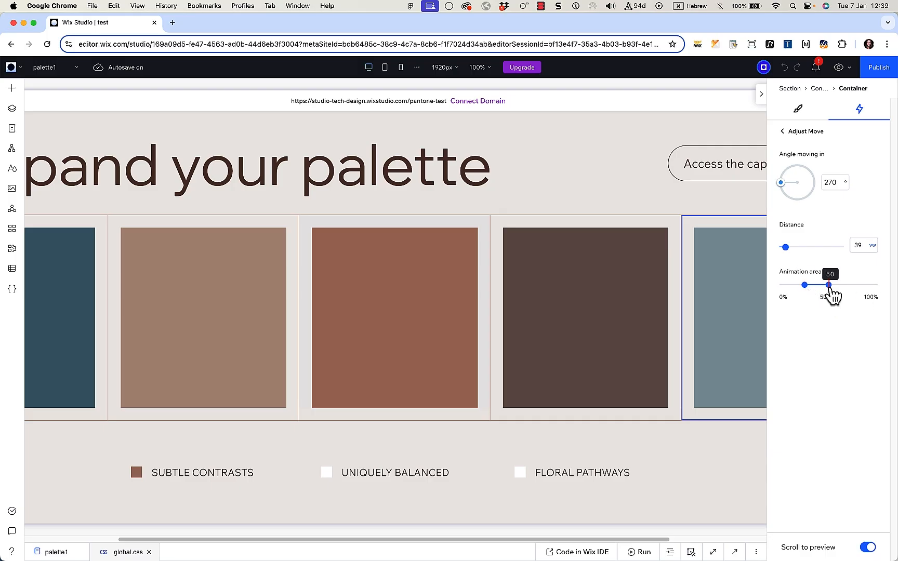
Step: Check the second and leftmost teal cards' 90° Move effects, then preview the page
{"action": "left_click", "coordinate": [283, 229]}
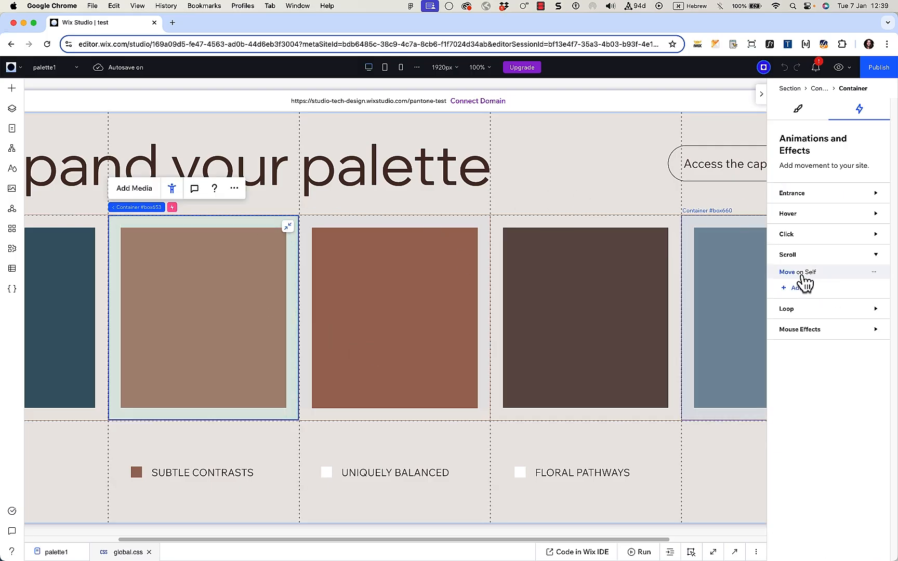
{"action": "left_click", "coordinate": [789, 283]}
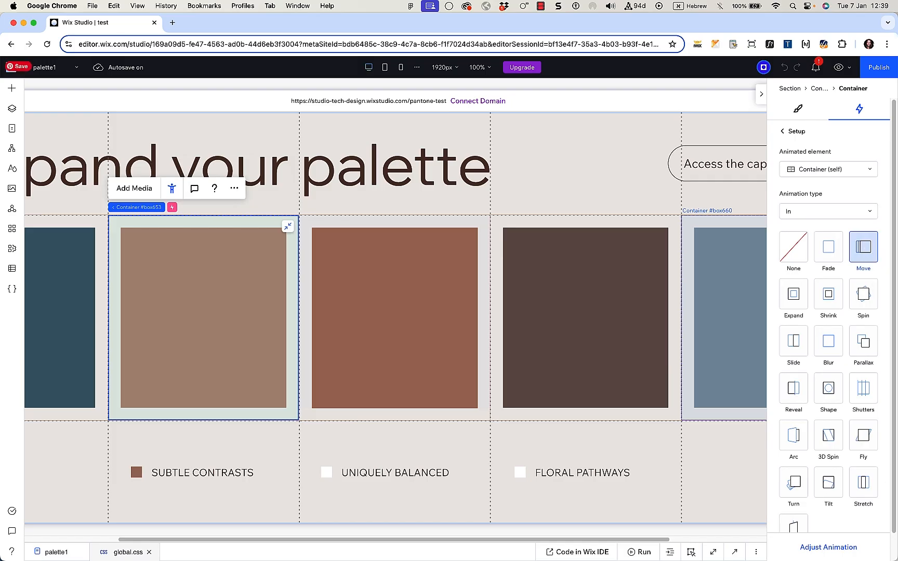
{"action": "left_click", "coordinate": [846, 550]}
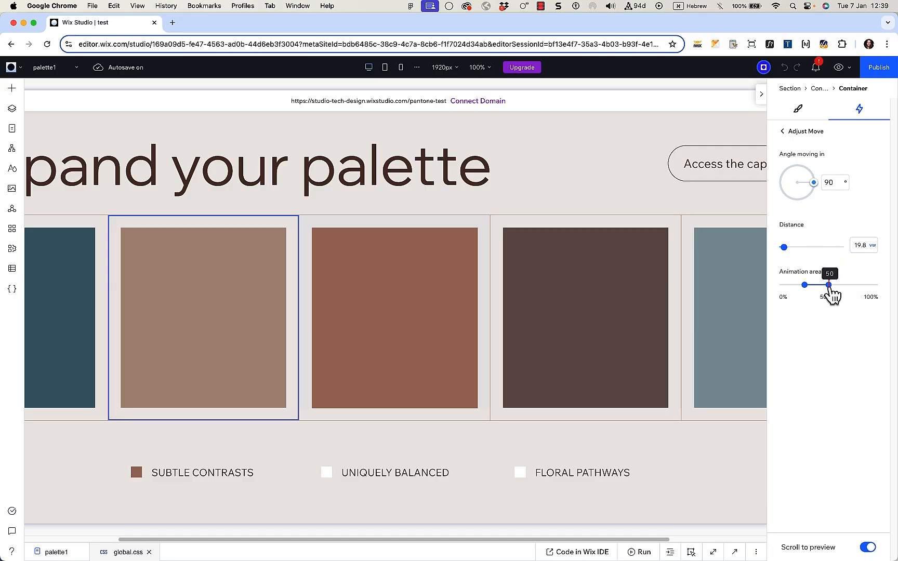
{"action": "left_click", "coordinate": [86, 232]}
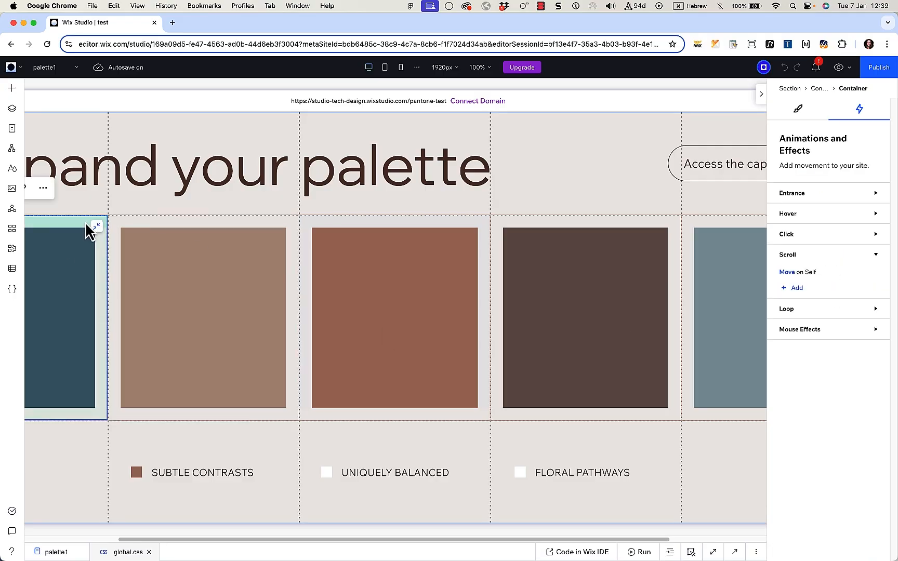
{"action": "left_click", "coordinate": [790, 276]}
{"action": "left_click", "coordinate": [824, 547]}
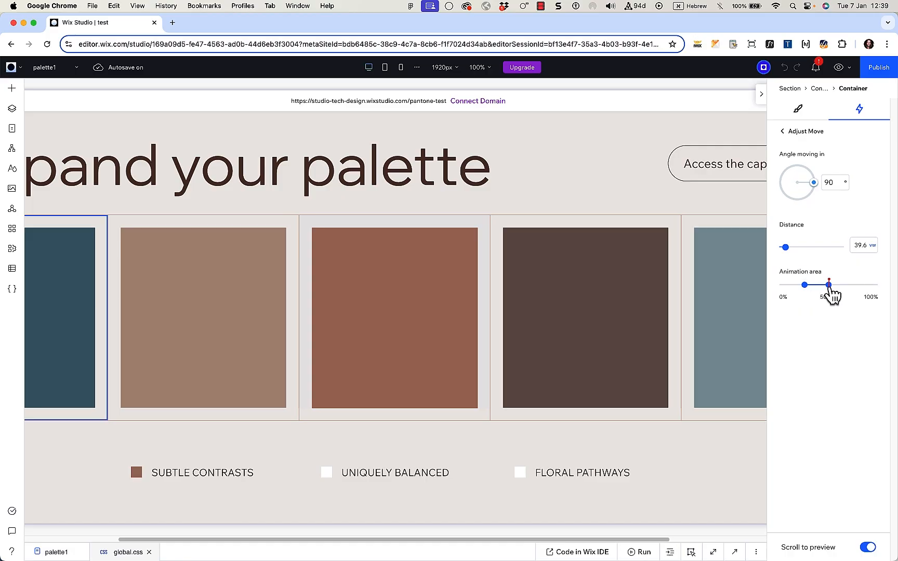
{"action": "left_click", "coordinate": [607, 169]}
{"action": "left_click", "coordinate": [838, 67]}
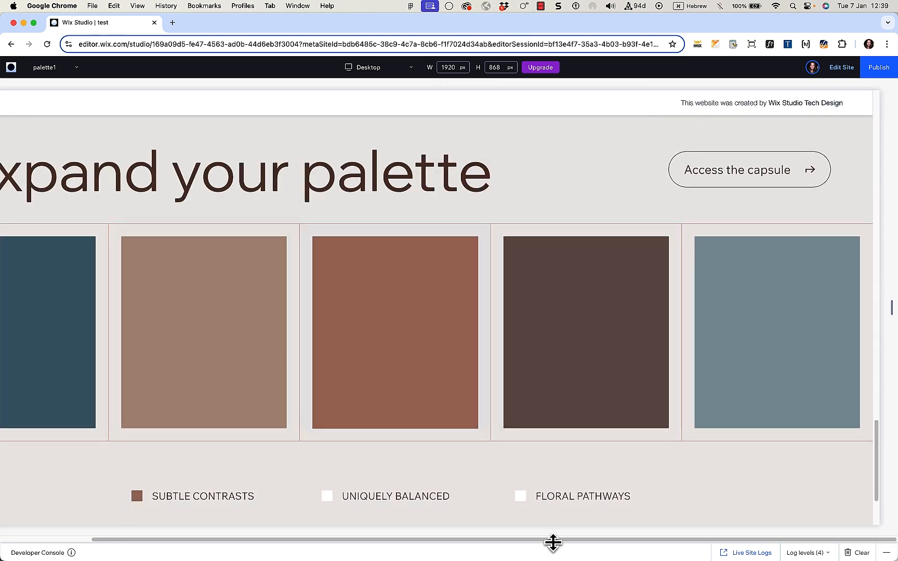
Step: Review the top text container's Fade on Self opacity and timing settings
{"action": "left_click_drag", "start_coordinate": [553, 542], "coordinate": [479, 541]}
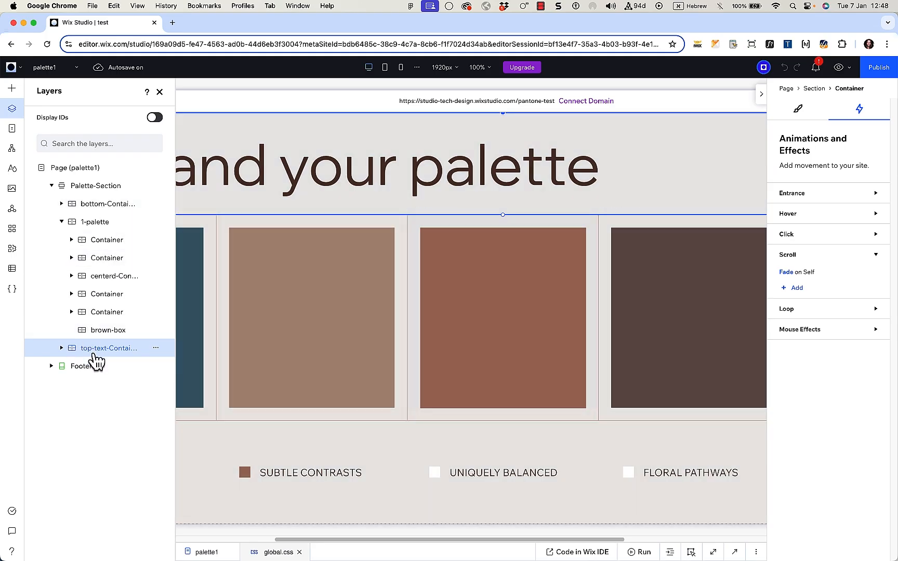
{"action": "left_click", "coordinate": [802, 274]}
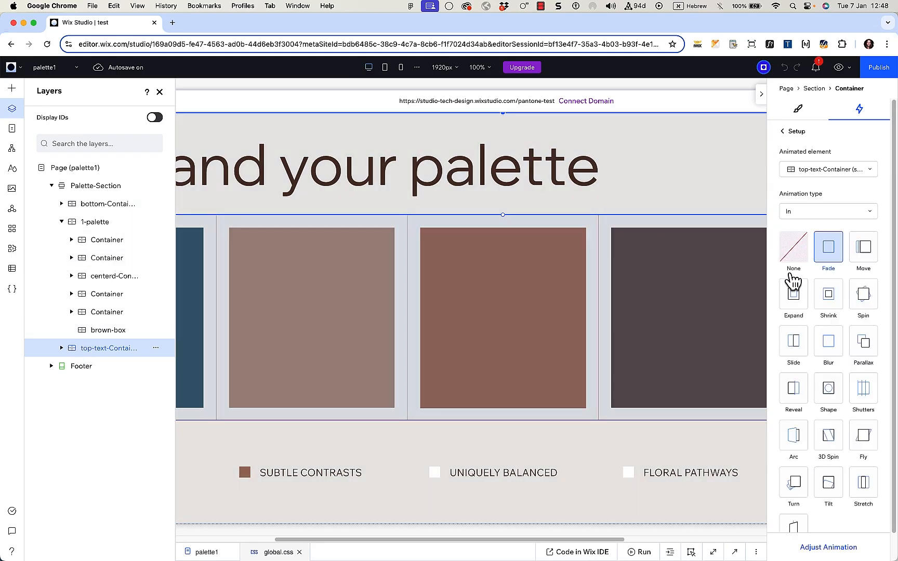
{"action": "left_click", "coordinate": [809, 549]}
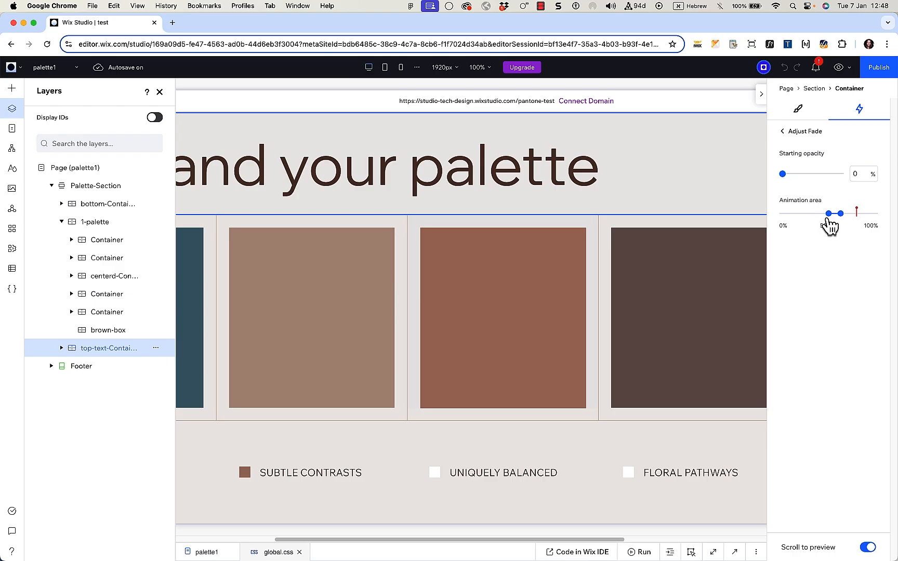
{"action": "mouse_move", "coordinate": [829, 217]}
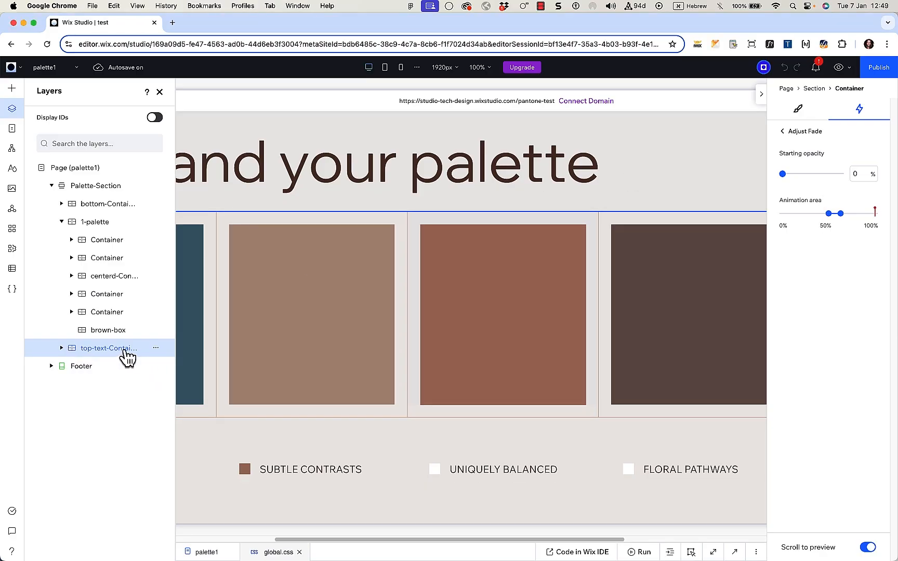
Step: Check bottom-Container's 0%-opacity fade, scroll the canvas to test it, then preview on desktop
{"action": "left_click", "coordinate": [124, 351]}
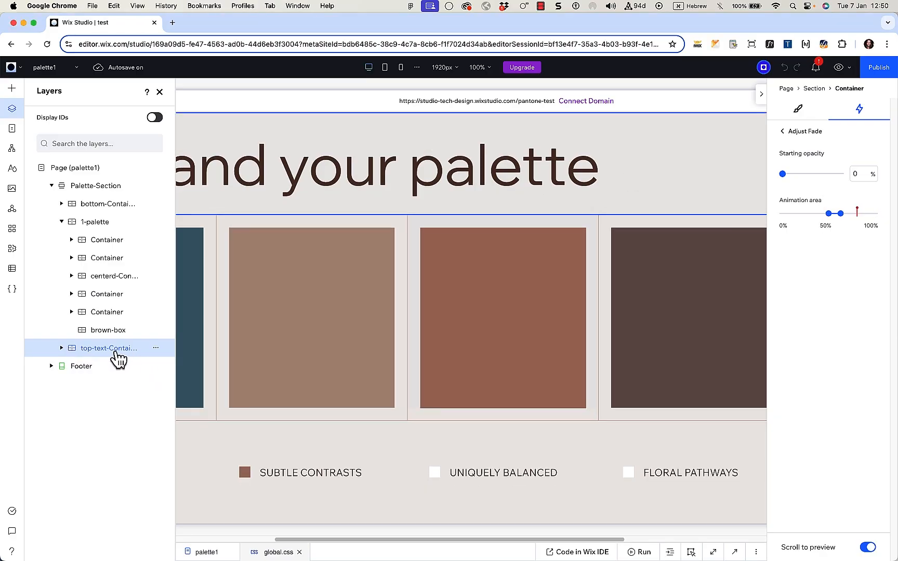
{"action": "left_click", "coordinate": [109, 204]}
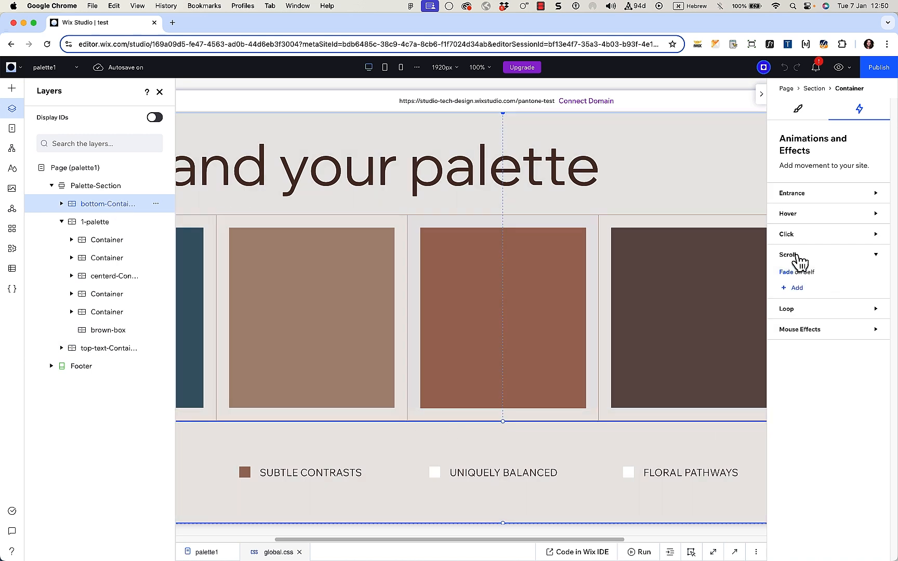
{"action": "left_click", "coordinate": [793, 283]}
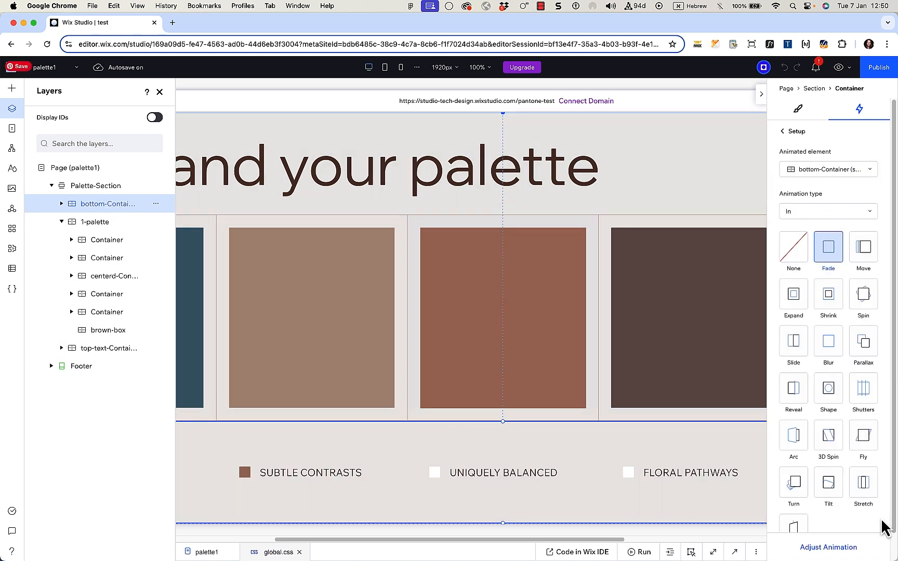
{"action": "left_click", "coordinate": [827, 552]}
{"action": "mouse_move", "coordinate": [823, 218]}
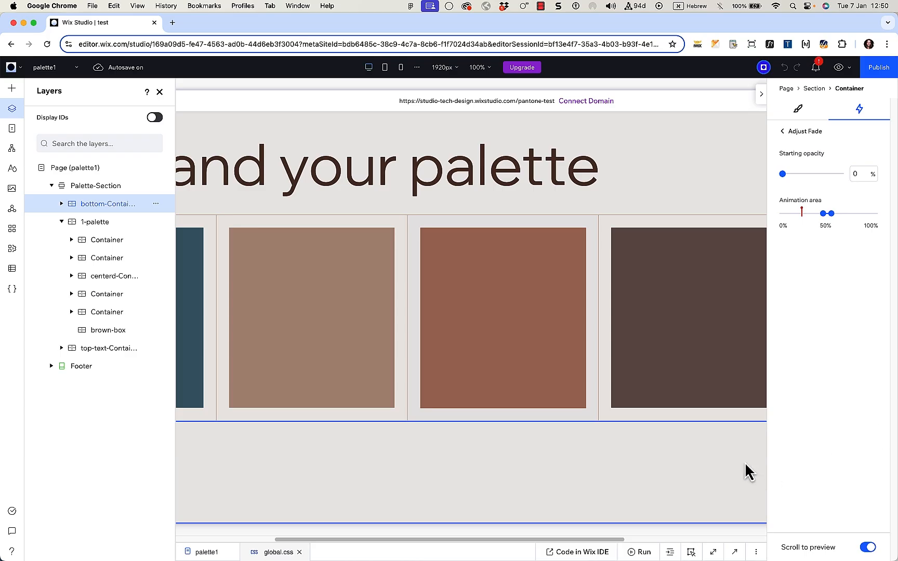
{"action": "scroll", "coordinate": [720, 453], "scroll_direction": "down", "scroll_amount": 1}
{"action": "scroll", "coordinate": [719, 452], "scroll_direction": "up", "scroll_amount": 1}
{"action": "scroll", "coordinate": [685, 400], "scroll_direction": "down", "scroll_amount": 7}
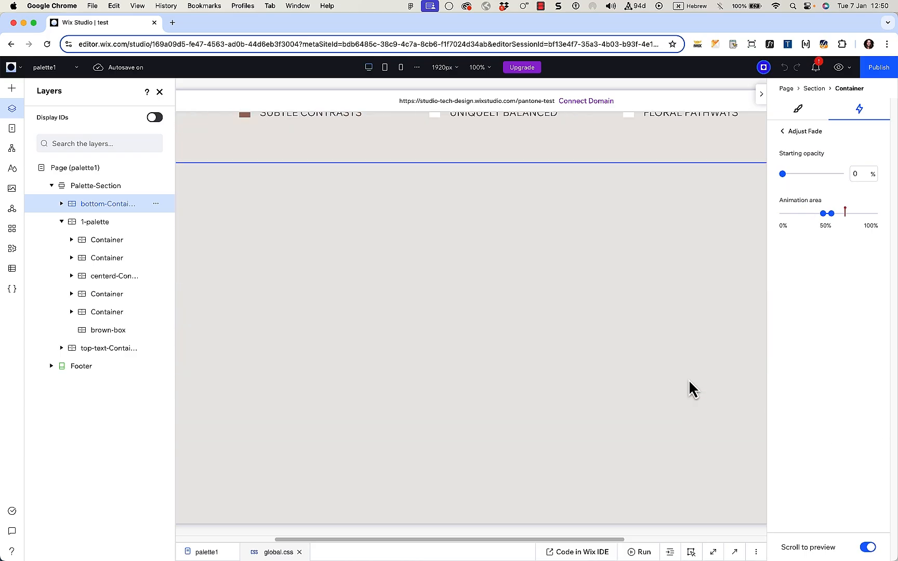
{"action": "scroll", "coordinate": [691, 390], "scroll_direction": "up", "scroll_amount": 5}
{"action": "scroll", "coordinate": [691, 390], "scroll_direction": "down", "scroll_amount": 2}
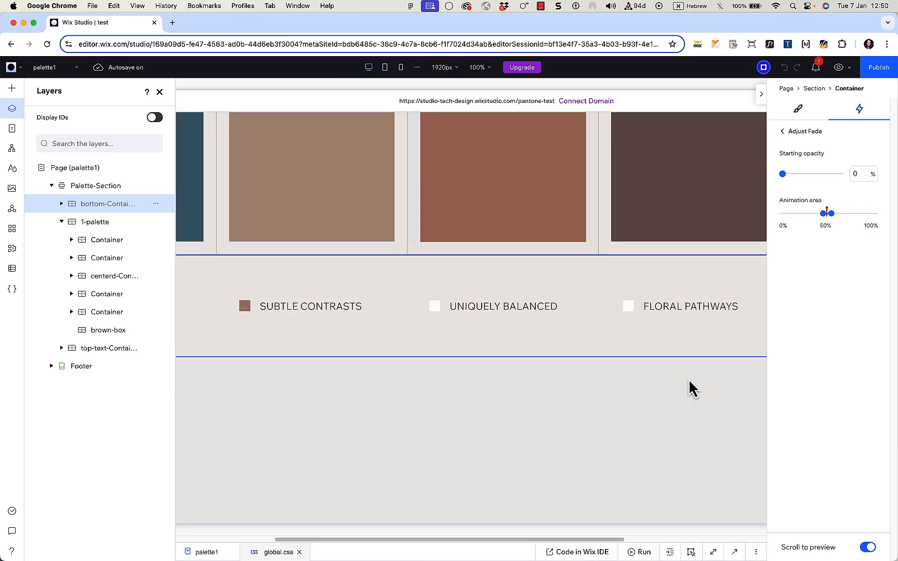
{"action": "scroll", "coordinate": [691, 390], "scroll_direction": "up", "scroll_amount": 2}
{"action": "left_click", "coordinate": [838, 69]}
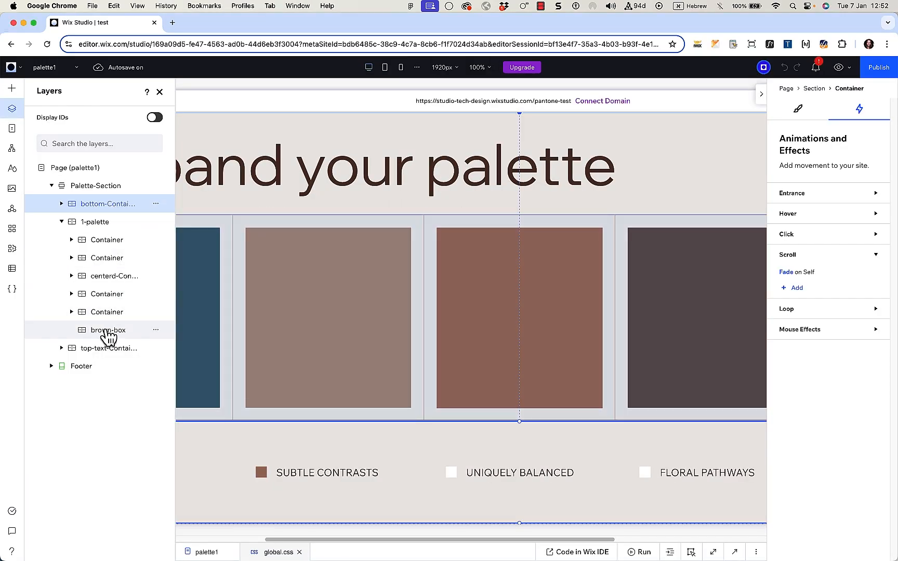
Step: Move the start of brown-box's Fade on Self animation earlier in the scroll range
{"action": "left_click", "coordinate": [108, 336]}
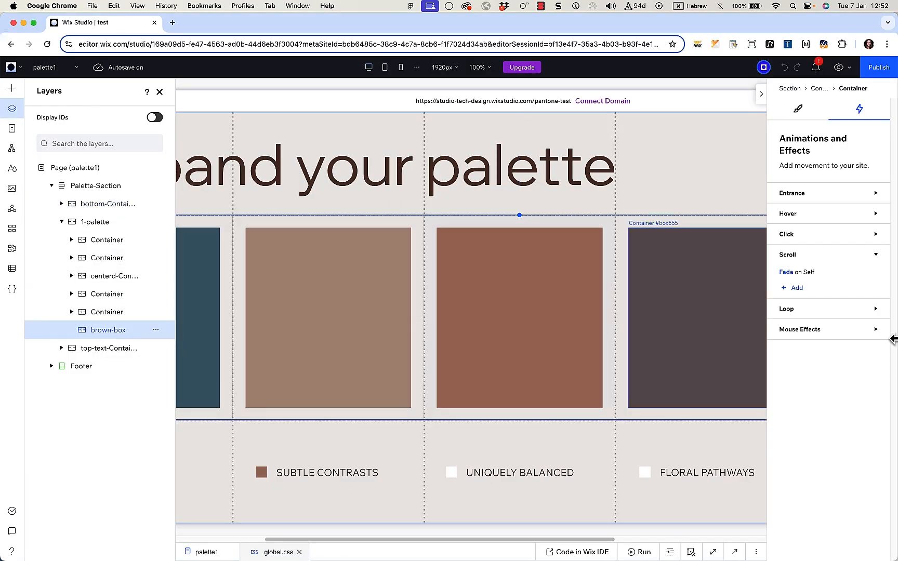
{"action": "left_click", "coordinate": [787, 274]}
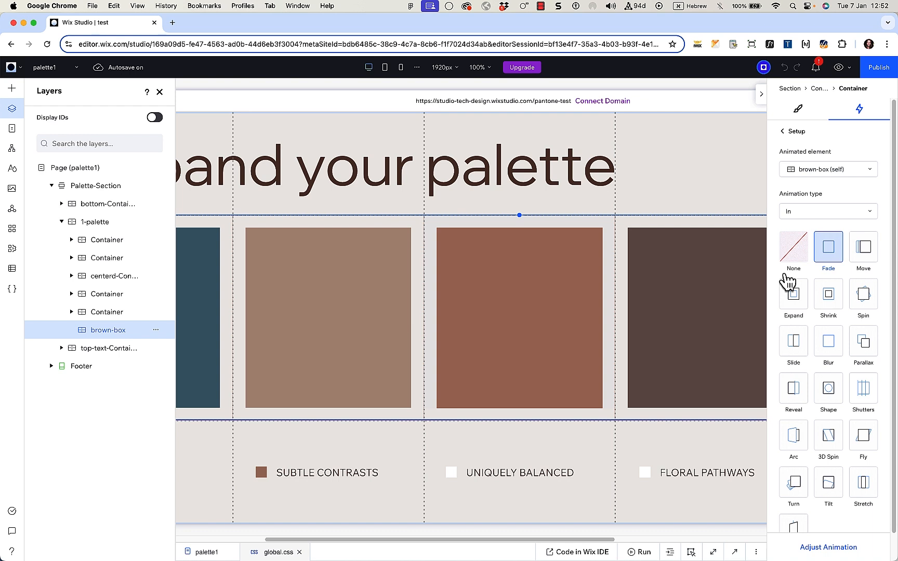
{"action": "left_click", "coordinate": [840, 547]}
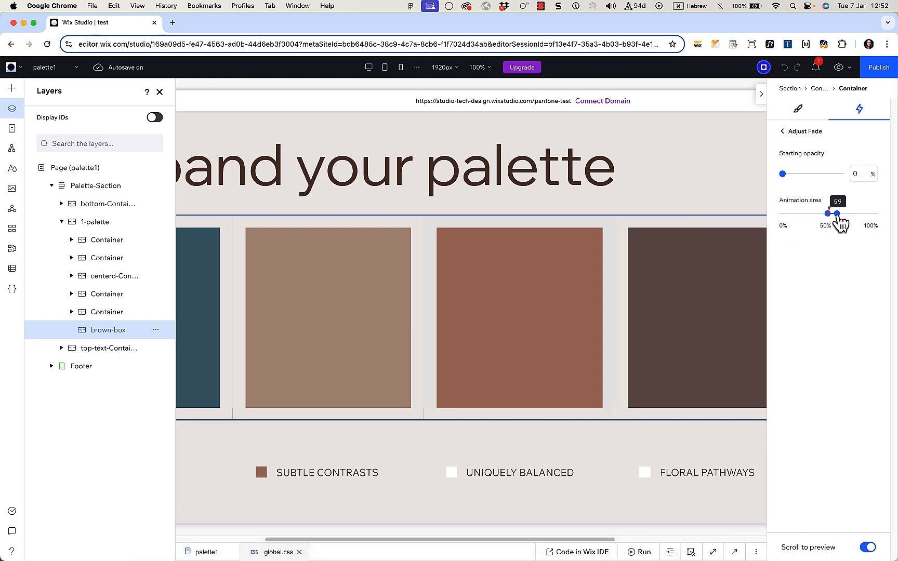
{"action": "left_click_drag", "start_coordinate": [840, 223], "coordinate": [828, 220]}
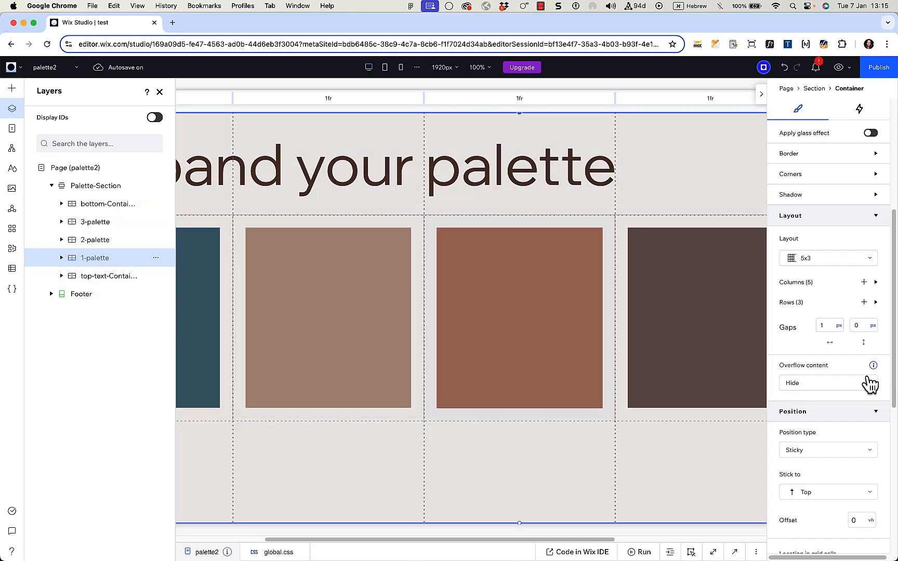
{"action": "scroll", "coordinate": [857, 381], "scroll_direction": "up", "scroll_amount": 5}
{"action": "scroll", "coordinate": [857, 382], "scroll_direction": "down", "scroll_amount": 8}
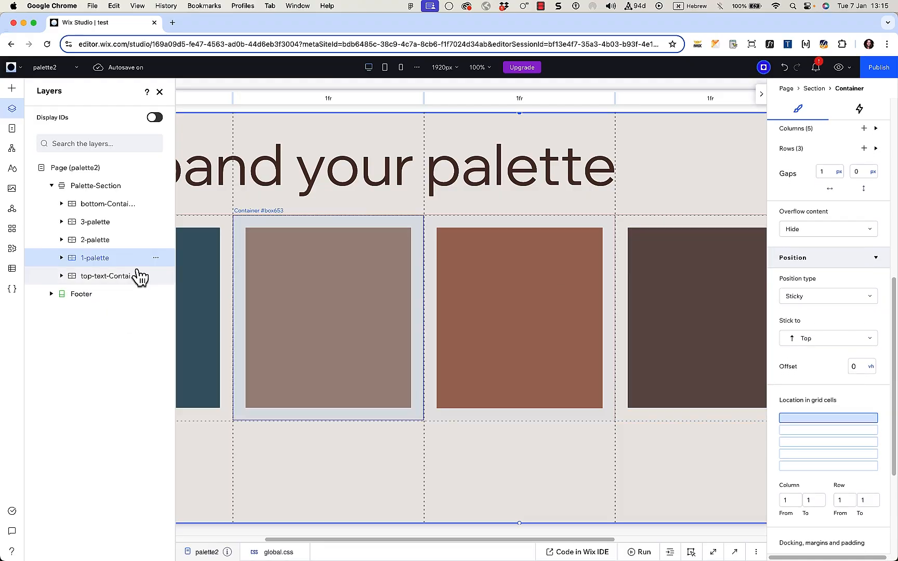
{"action": "left_click", "coordinate": [92, 243]}
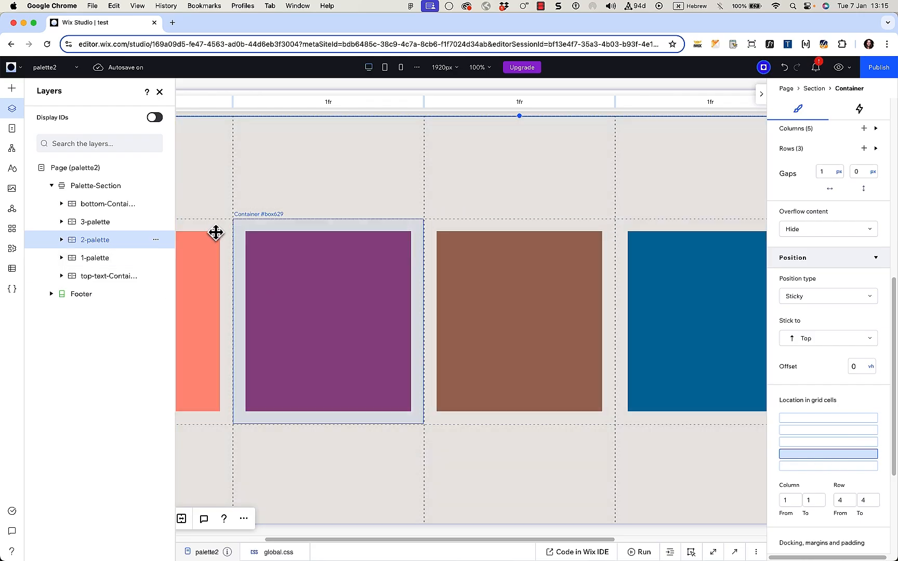
{"action": "left_click", "coordinate": [210, 224]}
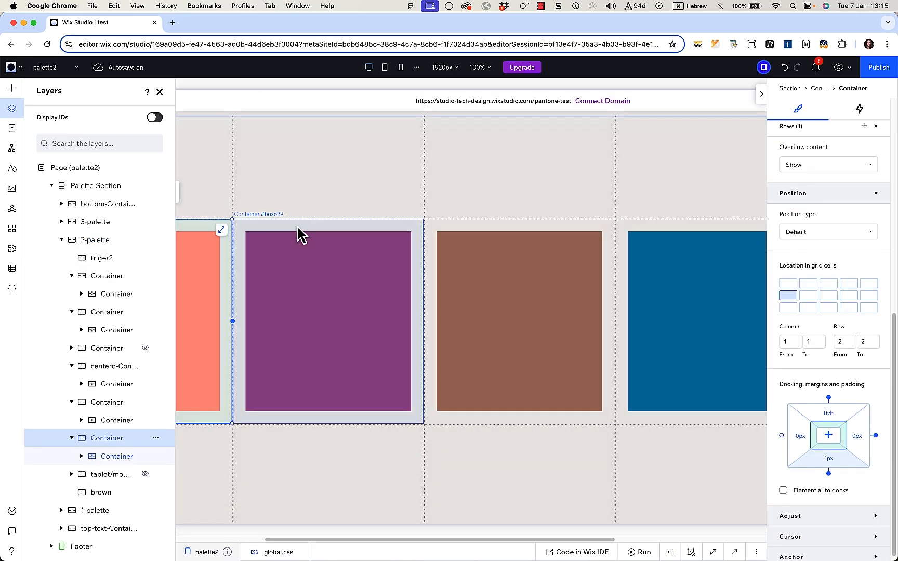
{"action": "left_click", "coordinate": [297, 236]}
{"action": "left_click", "coordinate": [538, 234]}
{"action": "left_click", "coordinate": [648, 223]}
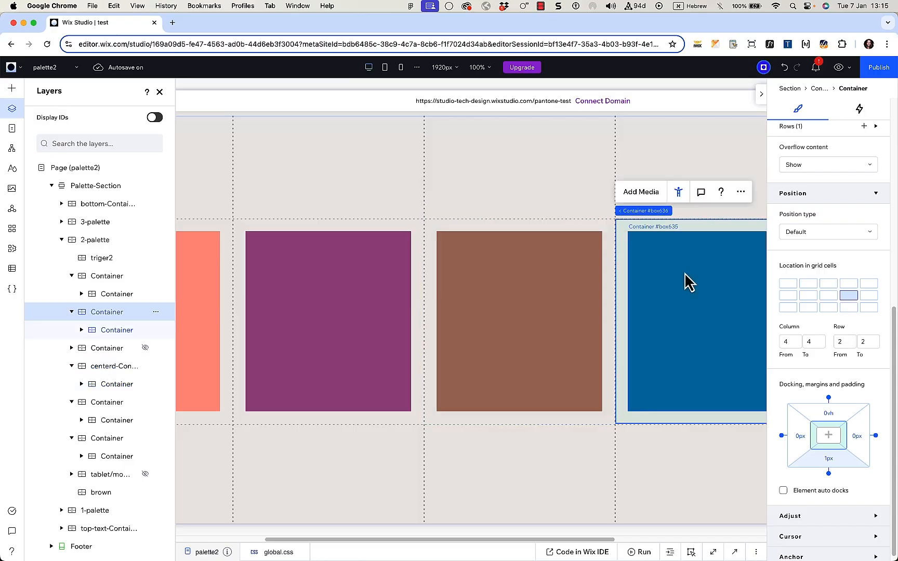
{"action": "scroll", "coordinate": [822, 257], "scroll_direction": "up", "scroll_amount": 7}
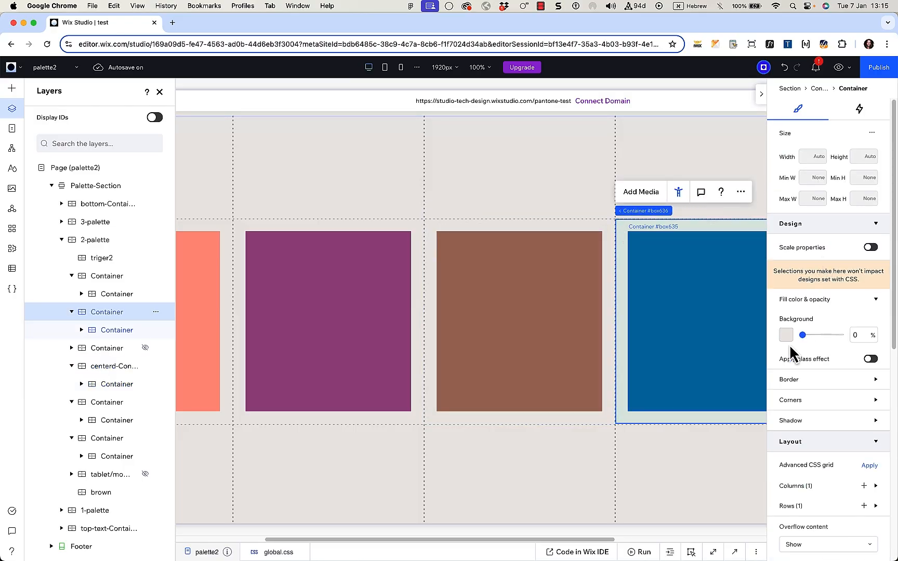
{"action": "left_click", "coordinate": [62, 239]}
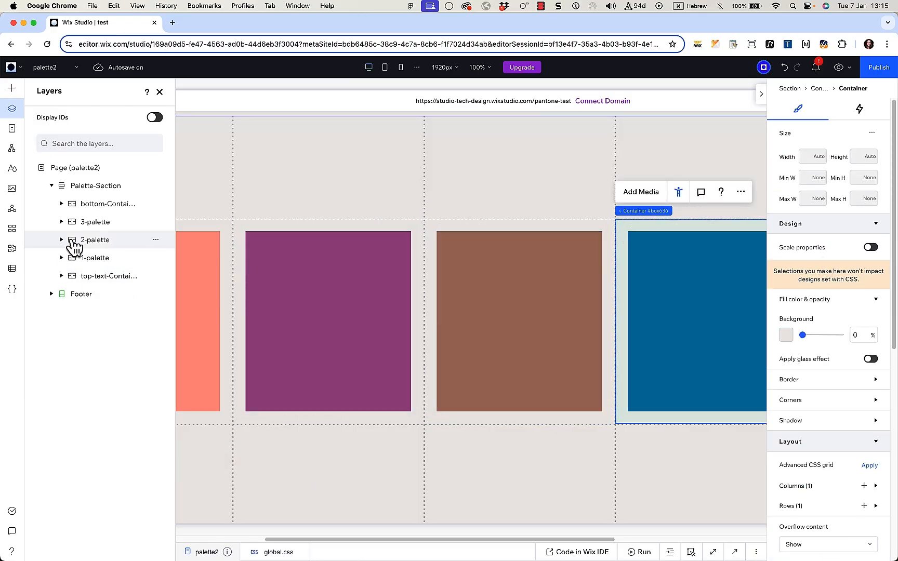
{"action": "left_click", "coordinate": [96, 223]}
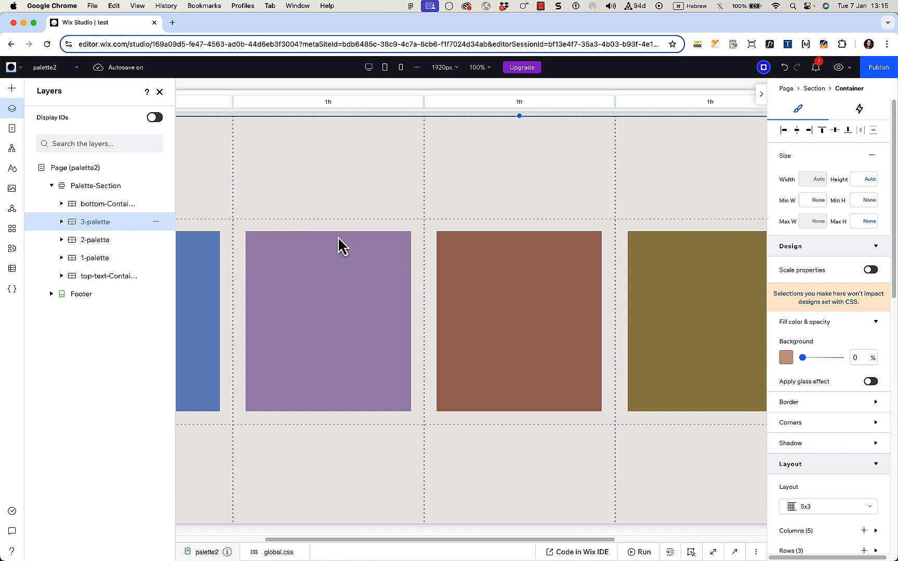
{"action": "left_click", "coordinate": [196, 274]}
{"action": "left_click", "coordinate": [276, 281]}
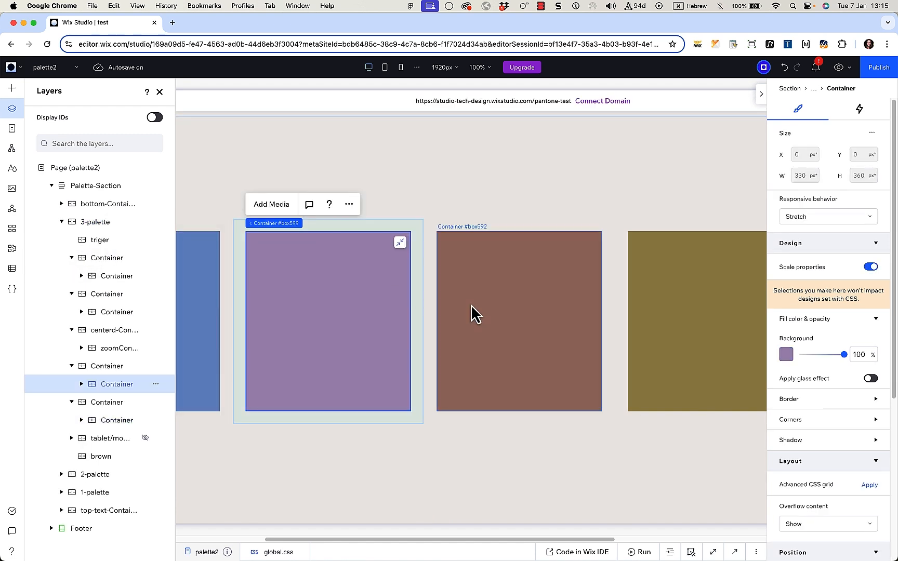
{"action": "left_click", "coordinate": [473, 313]}
{"action": "left_click", "coordinate": [682, 329]}
{"action": "scroll", "coordinate": [583, 444], "scroll_direction": "down", "scroll_amount": 10}
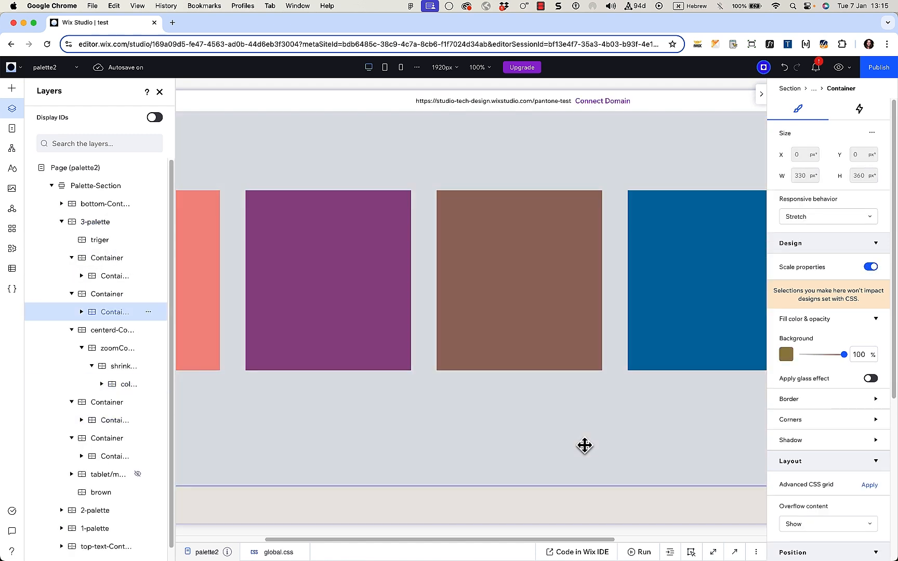
{"action": "scroll", "coordinate": [851, 452], "scroll_direction": "down", "scroll_amount": 5}
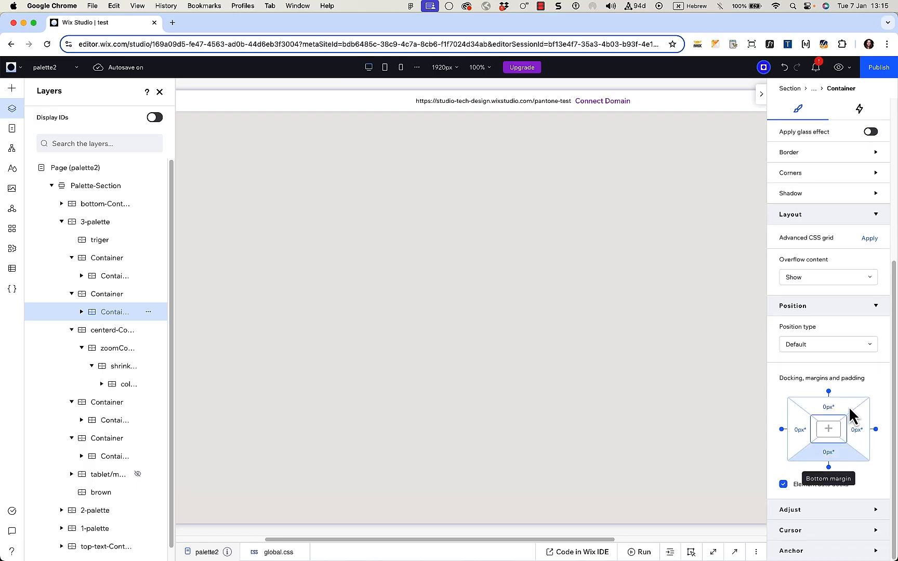
{"action": "left_click", "coordinate": [92, 223]}
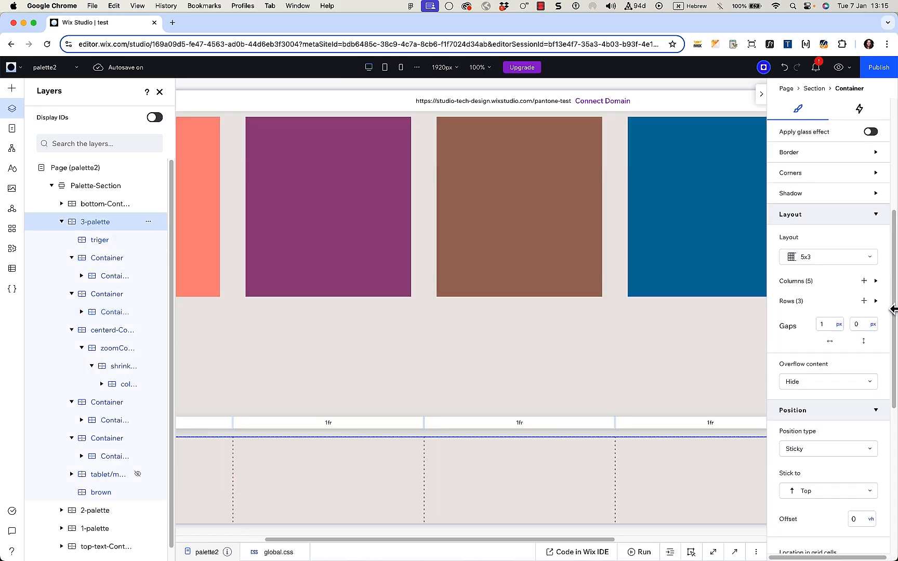
{"action": "scroll", "coordinate": [831, 359], "scroll_direction": "down", "scroll_amount": 5}
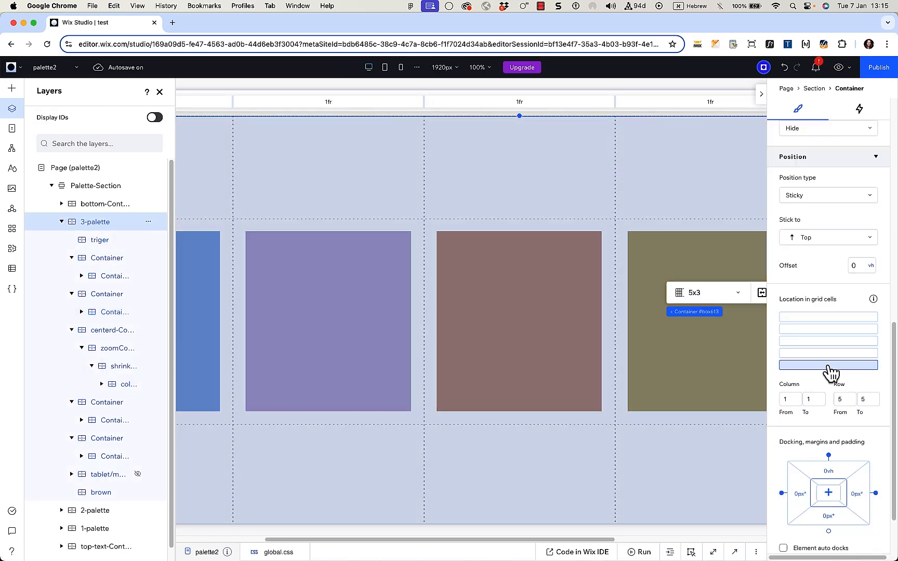
{"action": "scroll", "coordinate": [840, 413], "scroll_direction": "down", "scroll_amount": 1}
{"action": "scroll", "coordinate": [840, 413], "scroll_direction": "up", "scroll_amount": 10}
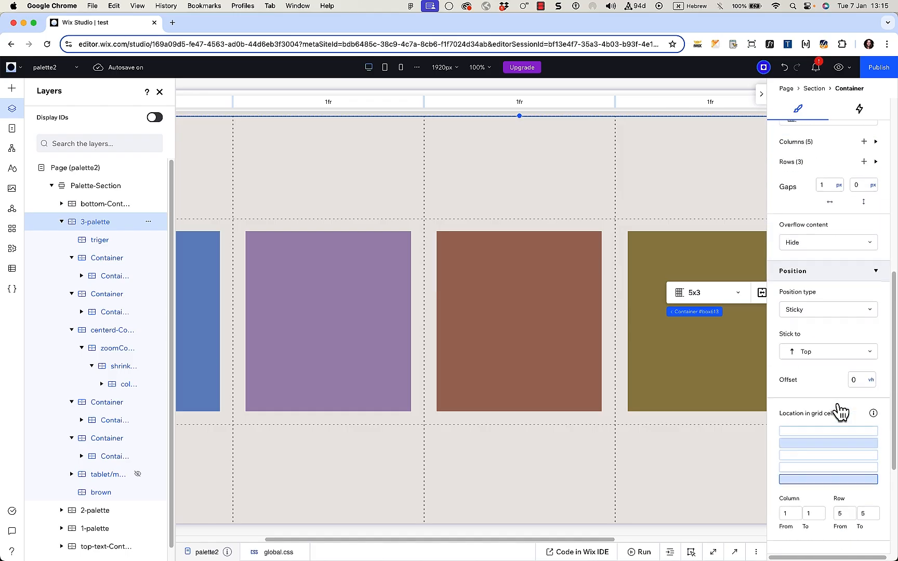